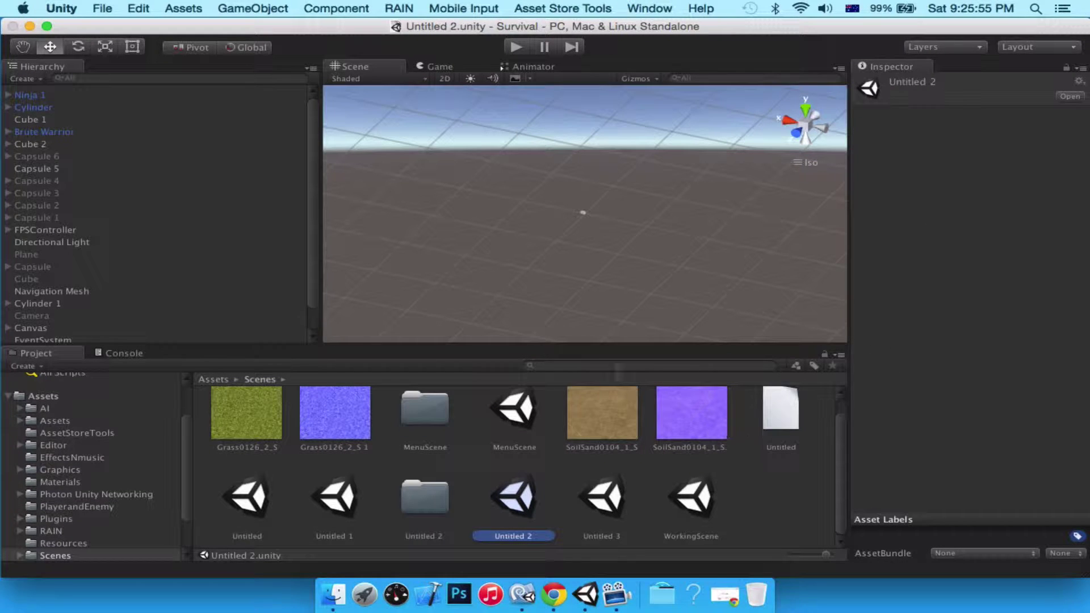
Step: Frame the Brute Warrior in the scene, then run the game and walk the player through the forest level
{"action": "double_click", "coordinate": [94, 131]}
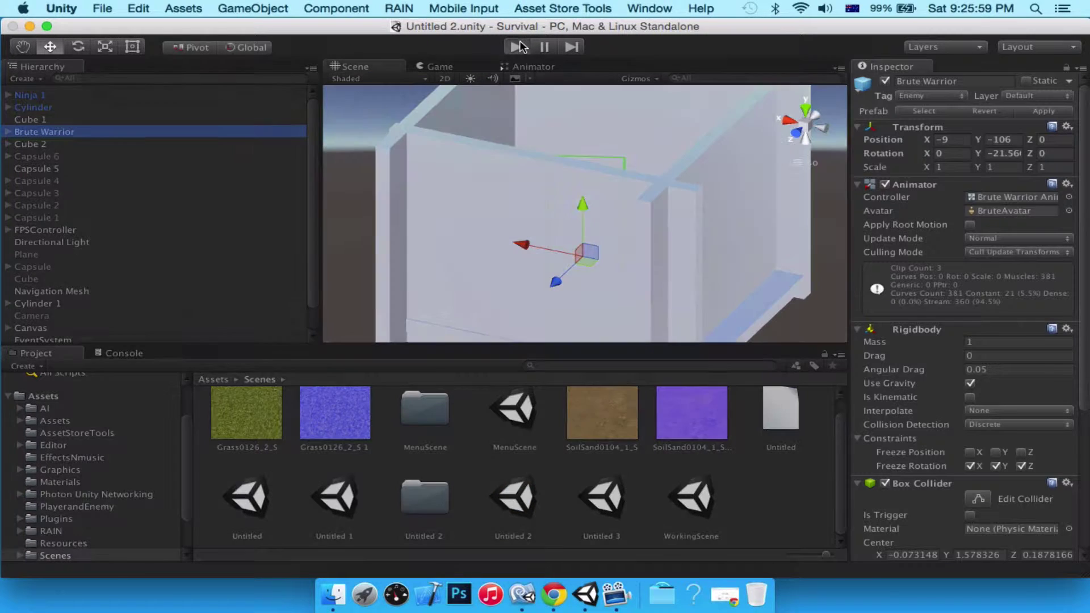
{"action": "left_click", "coordinate": [518, 46]}
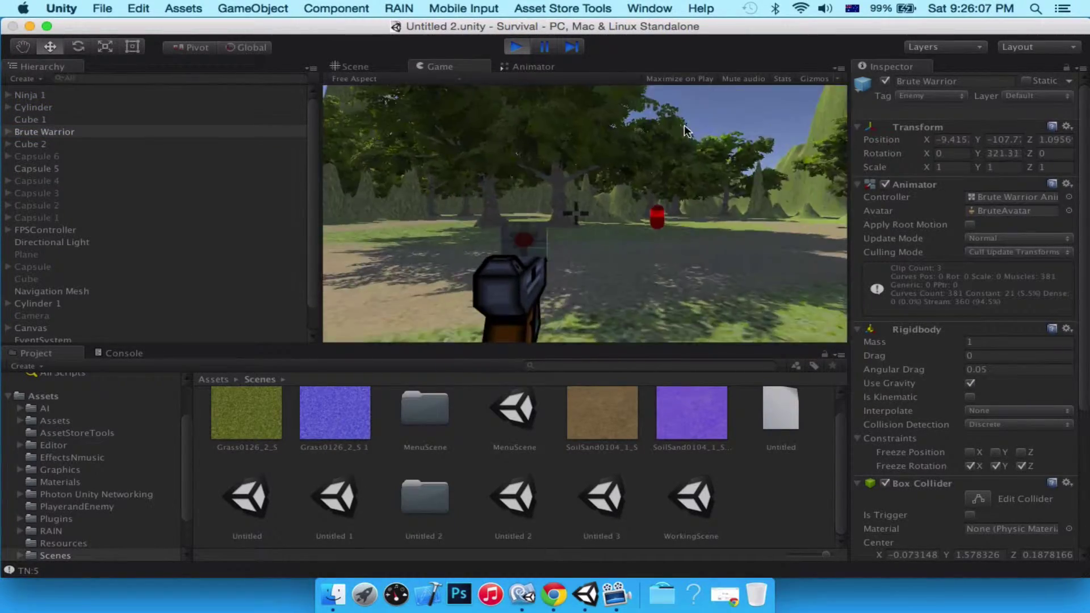
{"action": "key", "text": "w"}
{"action": "key", "text": "w"}
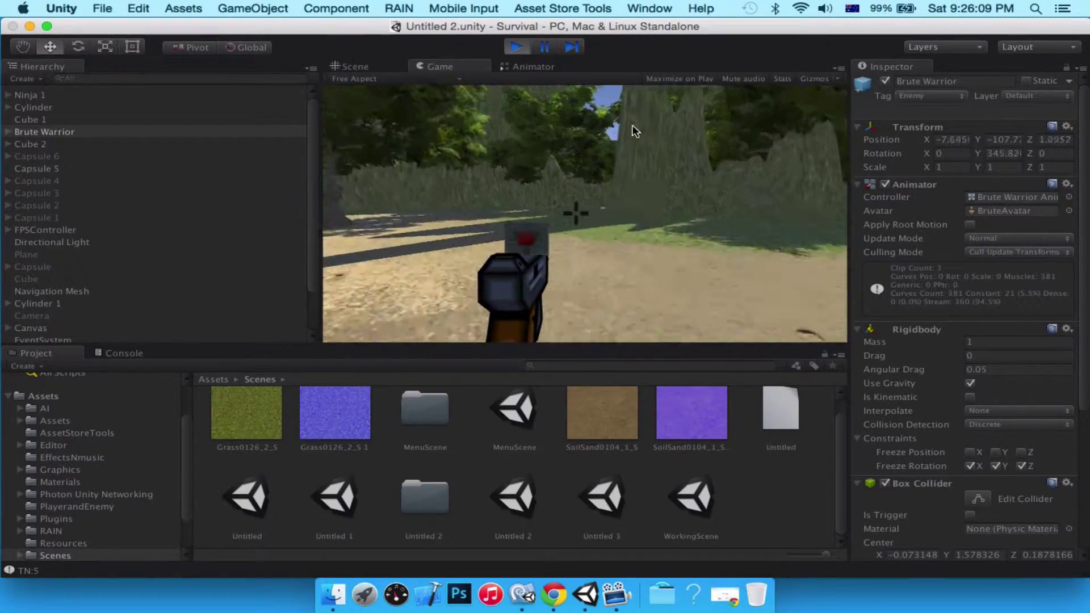
{"action": "key", "text": "w"}
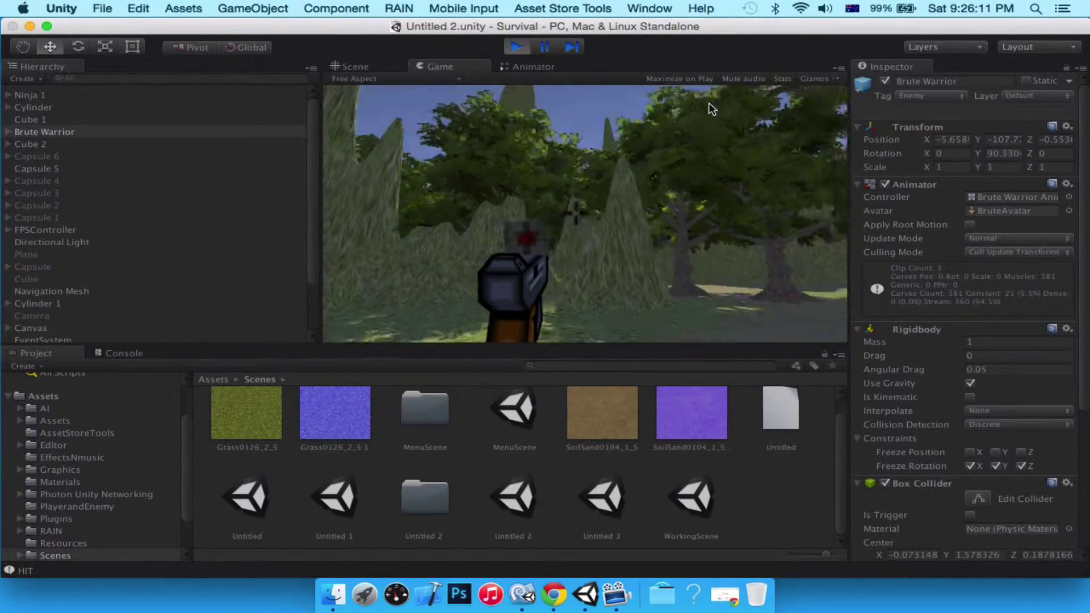
{"action": "key", "text": "w"}
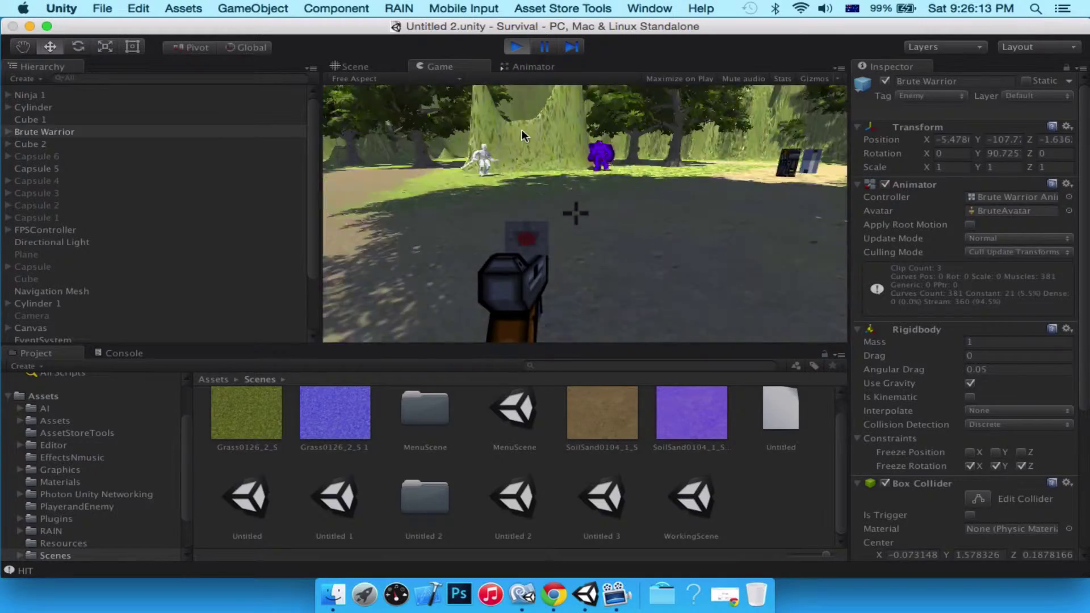
{"action": "key", "text": "w"}
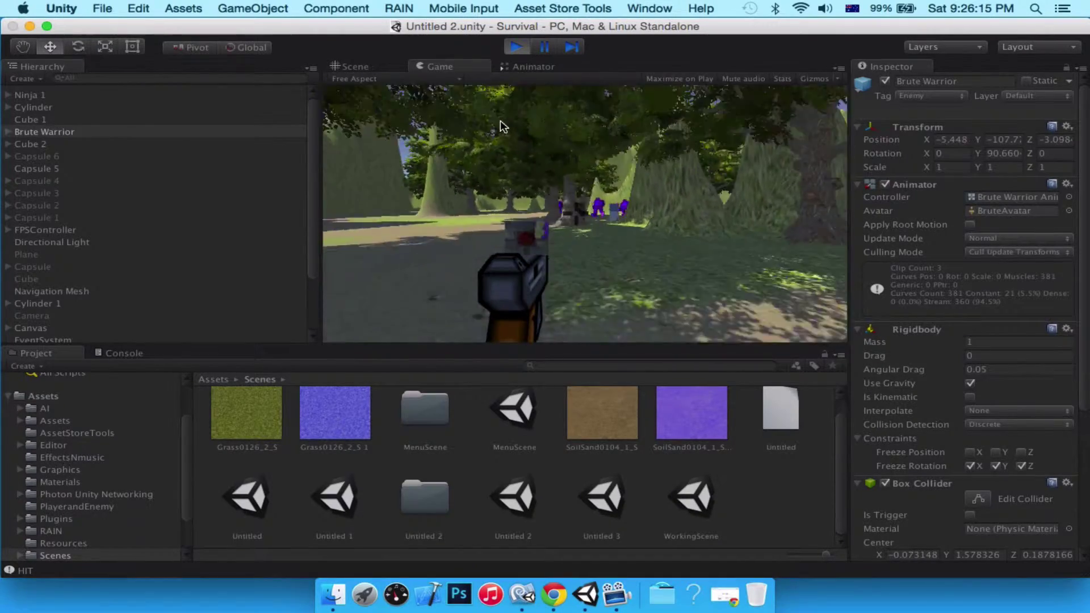
{"action": "key", "text": "w"}
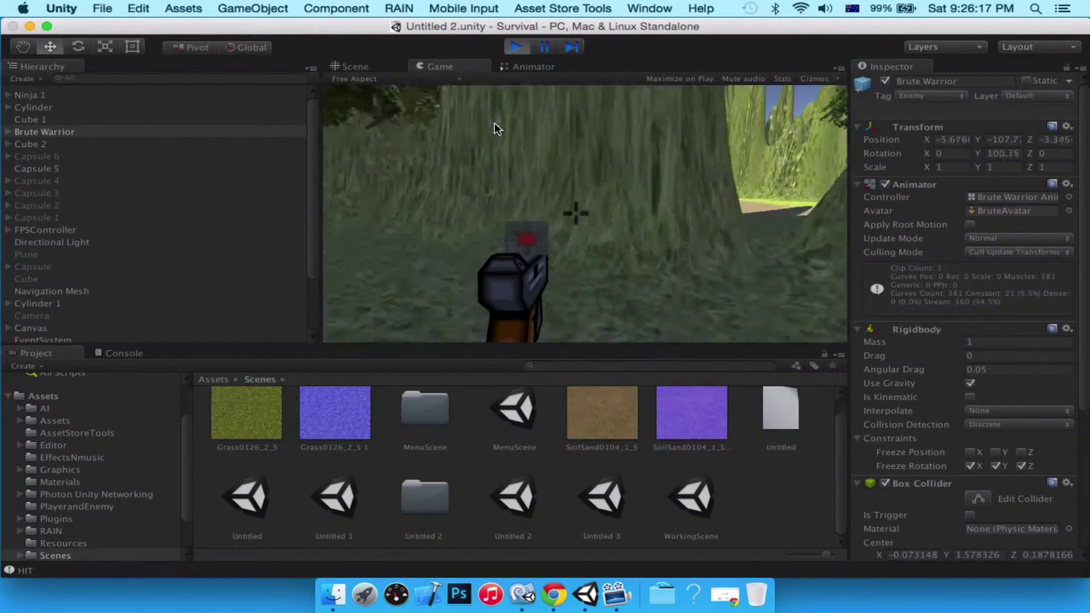
Step: Play-test the gun by firing repeatedly at the purple enemy while moving the player
{"action": "key", "text": "w"}
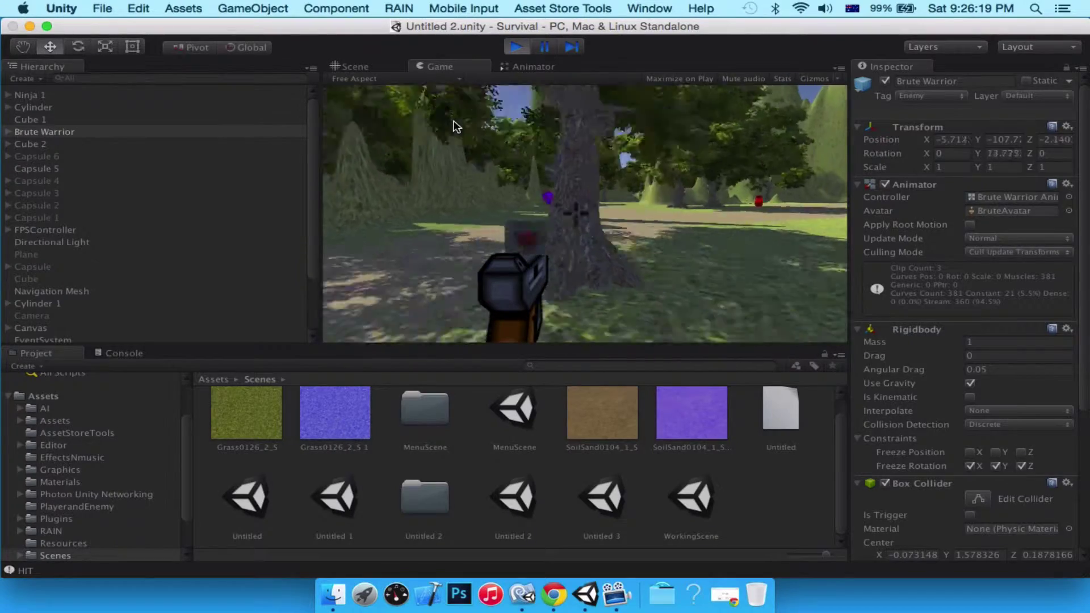
{"action": "left_click", "coordinate": [446, 119]}
{"action": "key", "text": "w"}
{"action": "left_click", "coordinate": [452, 118]}
{"action": "left_click", "coordinate": [444, 118]}
{"action": "key", "text": "s"}
{"action": "left_click", "coordinate": [437, 118]}
{"action": "key", "text": "s"}
{"action": "left_click", "coordinate": [437, 118]}
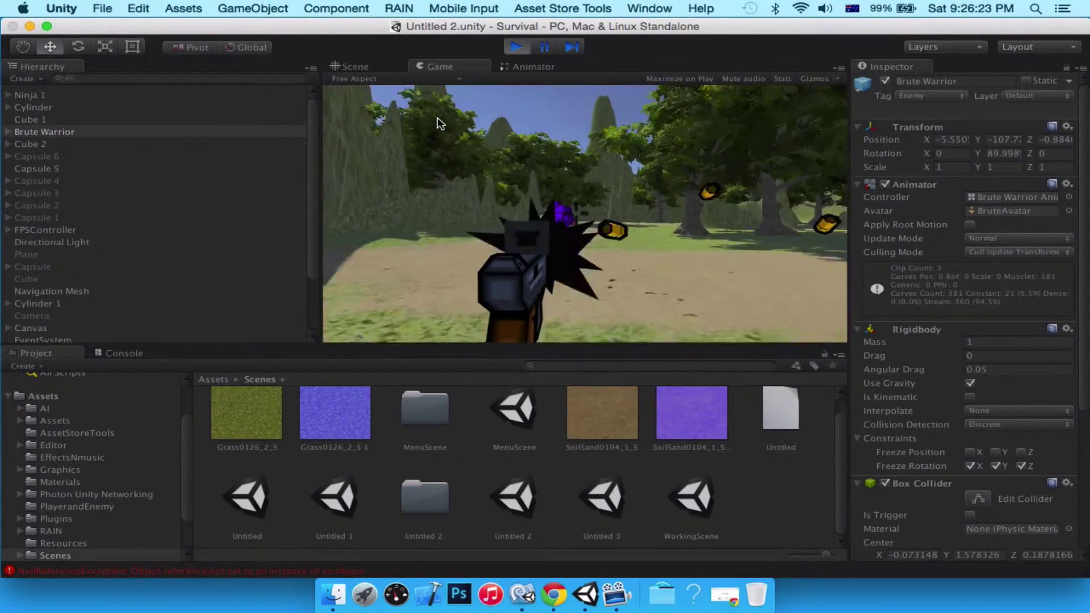
{"action": "left_click", "coordinate": [437, 118]}
{"action": "left_click", "coordinate": [437, 118]}
{"action": "left_click", "coordinate": [435, 118]}
{"action": "left_click", "coordinate": [436, 118]}
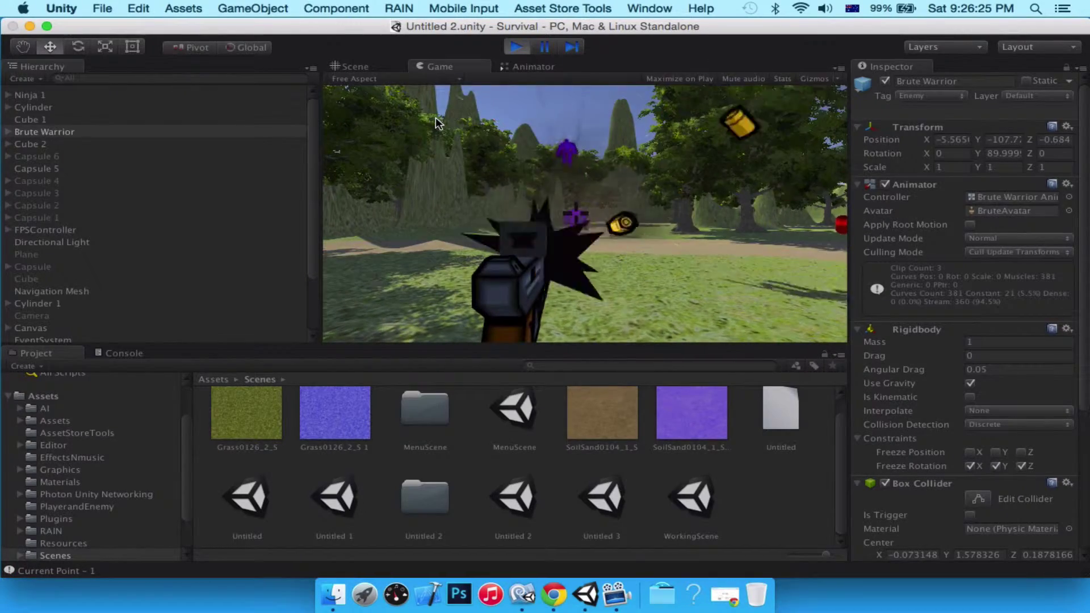
{"action": "left_click", "coordinate": [436, 118]}
{"action": "left_click", "coordinate": [436, 118]}
{"action": "left_click", "coordinate": [436, 118]}
{"action": "left_click", "coordinate": [435, 118]}
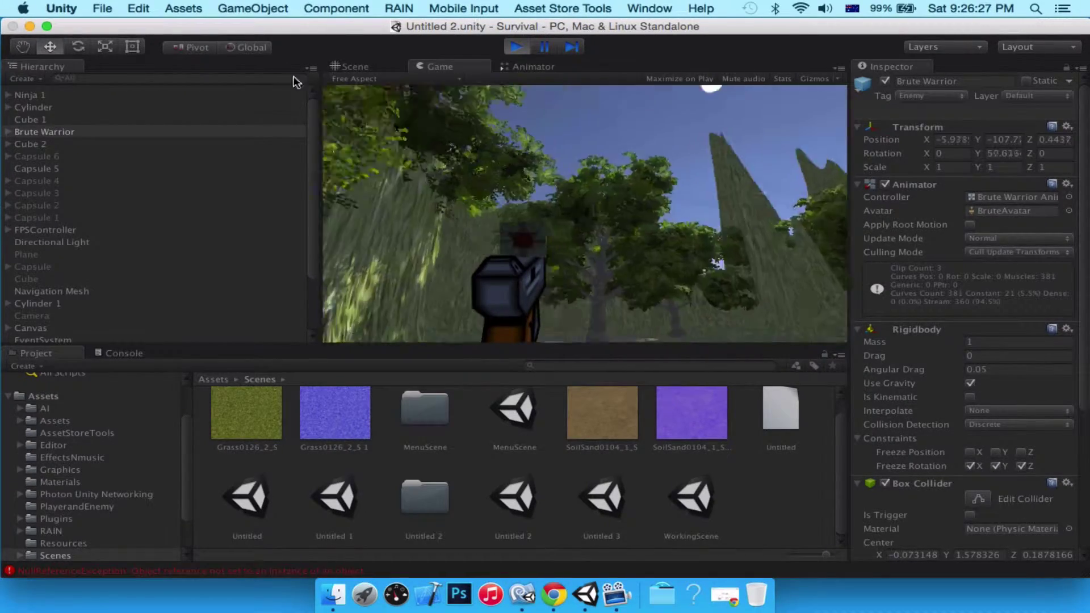
{"action": "key", "text": "s"}
Step: Stop the play test and frame the Ninja 1 object in the Scene view
{"action": "left_click", "coordinate": [285, 97]}
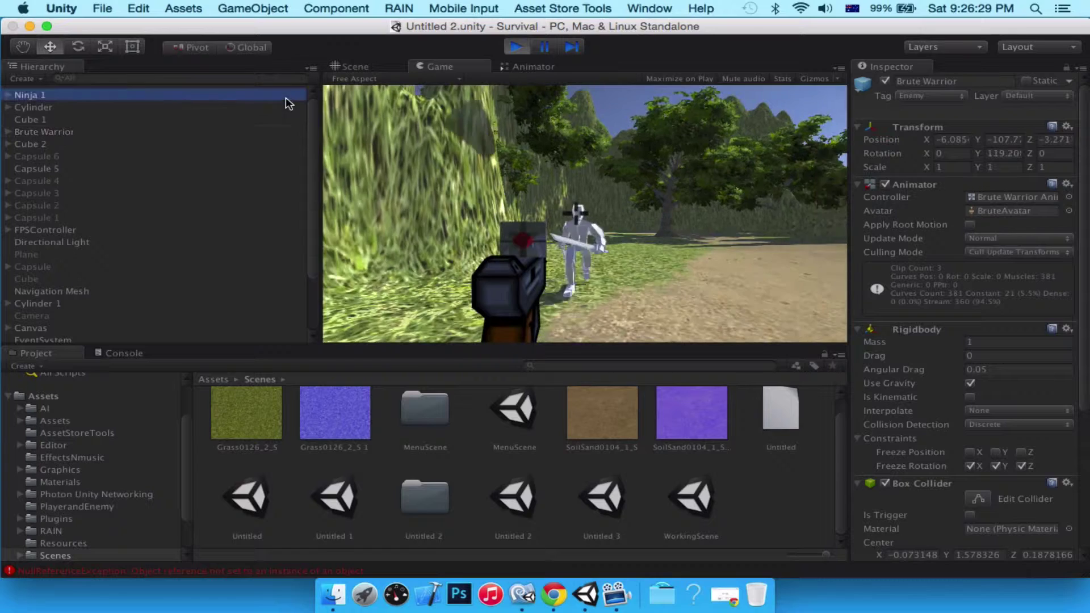
{"action": "left_click", "coordinate": [515, 46]}
{"action": "key", "text": "f"}
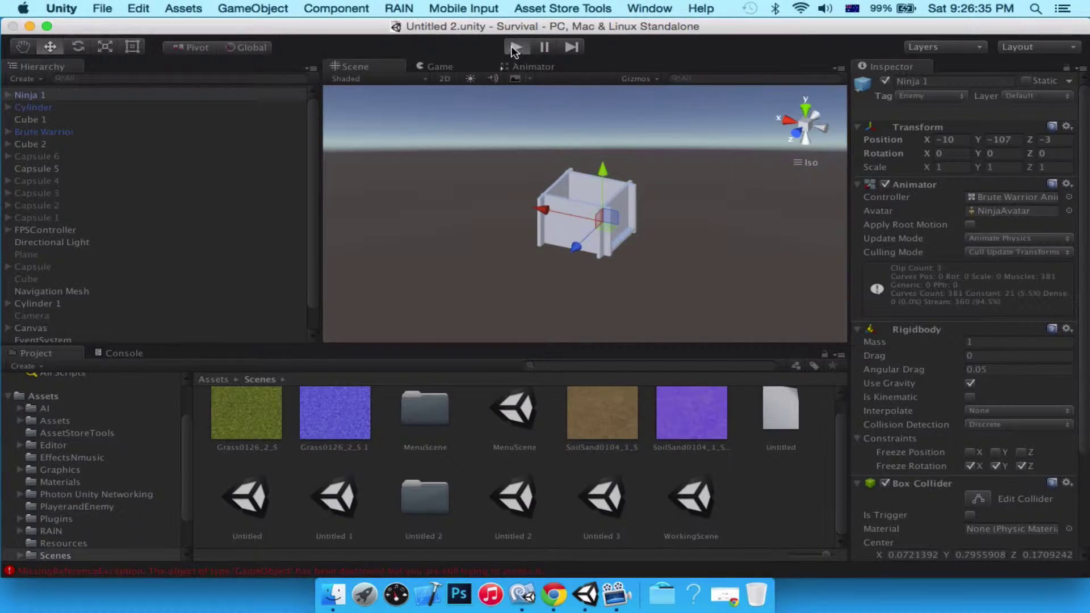
Step: Run the game again, walk the player through the level, and end the play test
{"action": "left_click", "coordinate": [514, 47]}
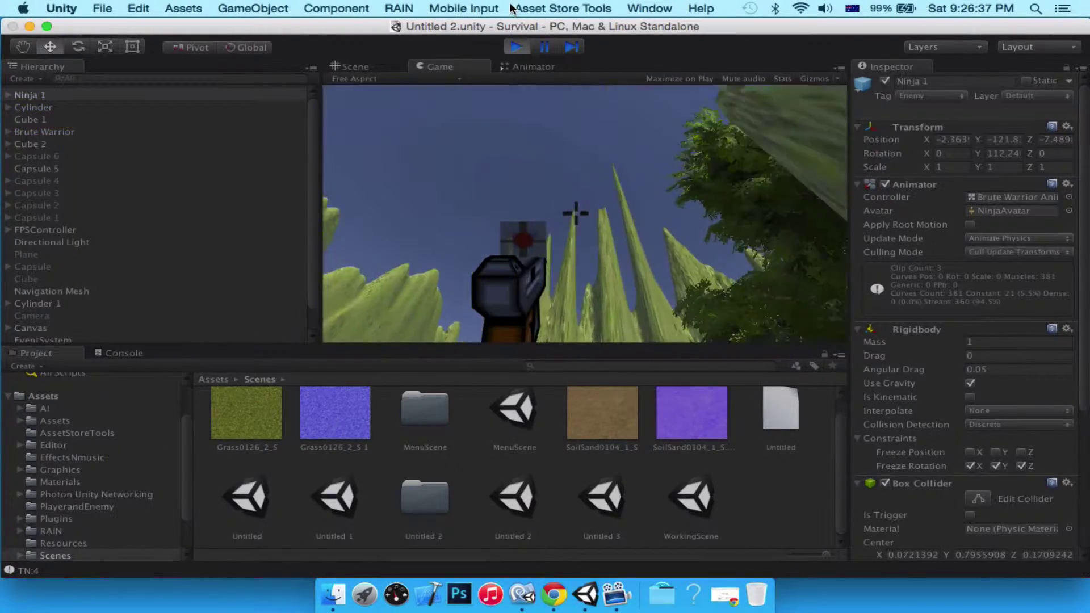
{"action": "key", "text": "w"}
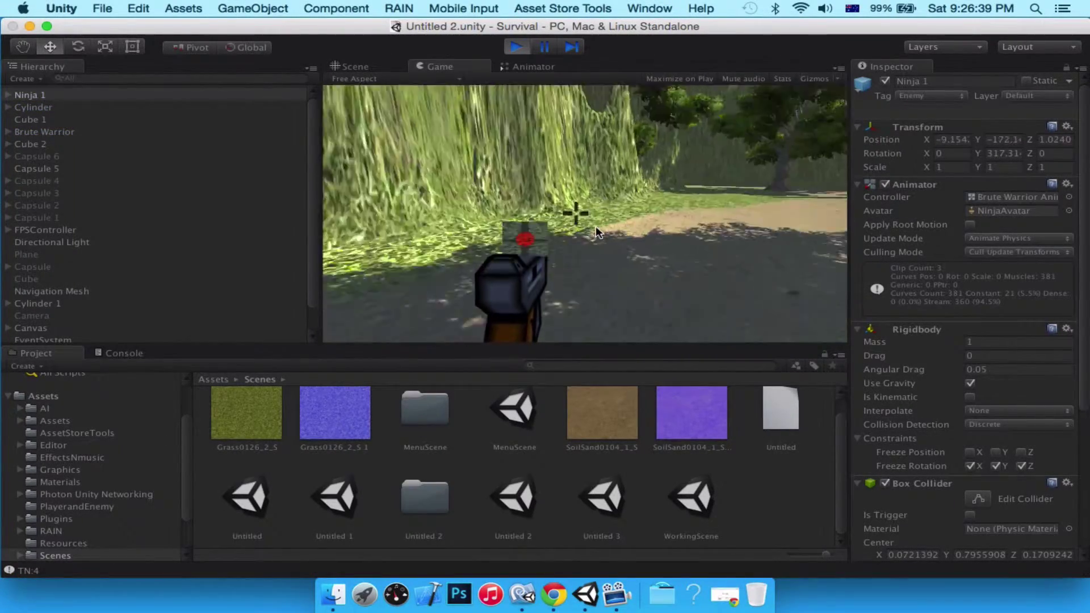
{"action": "key", "text": "w"}
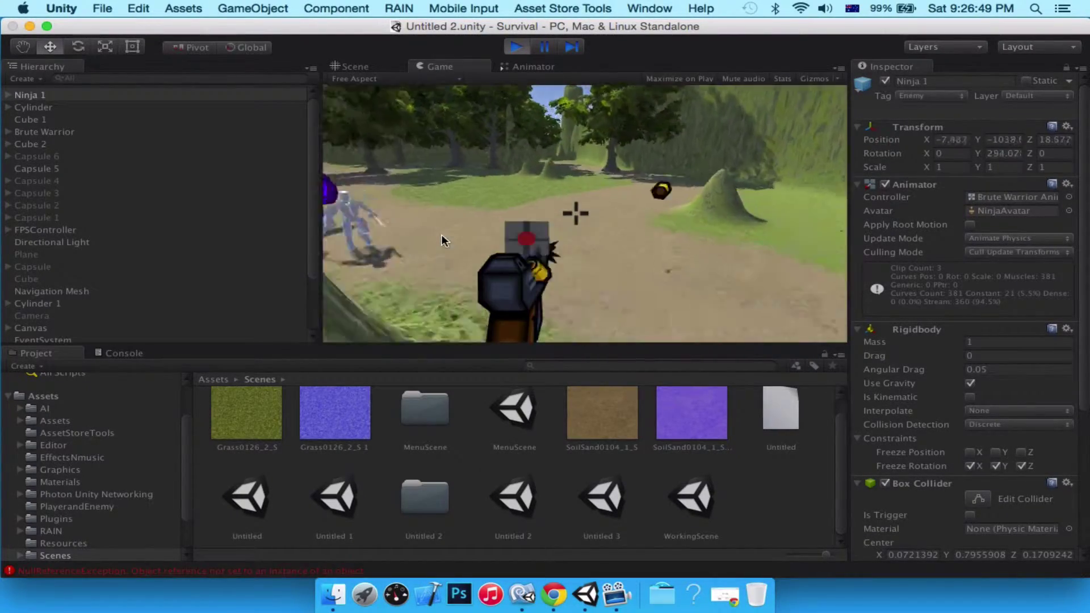
{"action": "left_click", "coordinate": [515, 46]}
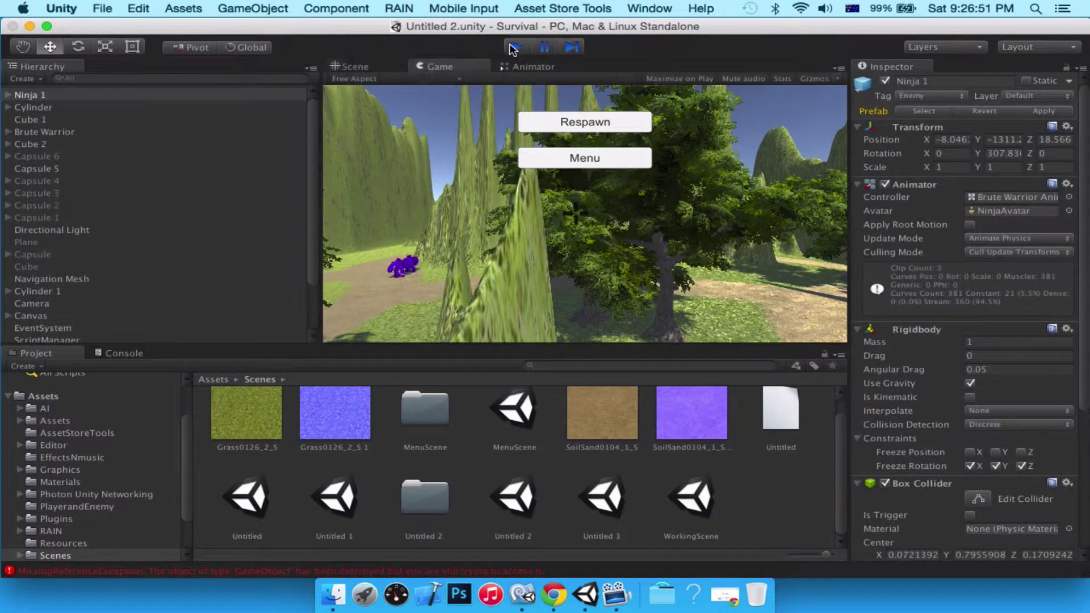
Step: Examine the terrain and the walled enclosure around Ninja 1 in the Scene view from several angles and distances
{"action": "scroll", "coordinate": [555, 193], "scroll_direction": "down", "scroll_amount": 5}
{"action": "left_click_drag", "start_coordinate": [555, 193], "coordinate": [281, 341], "text": "alt"}
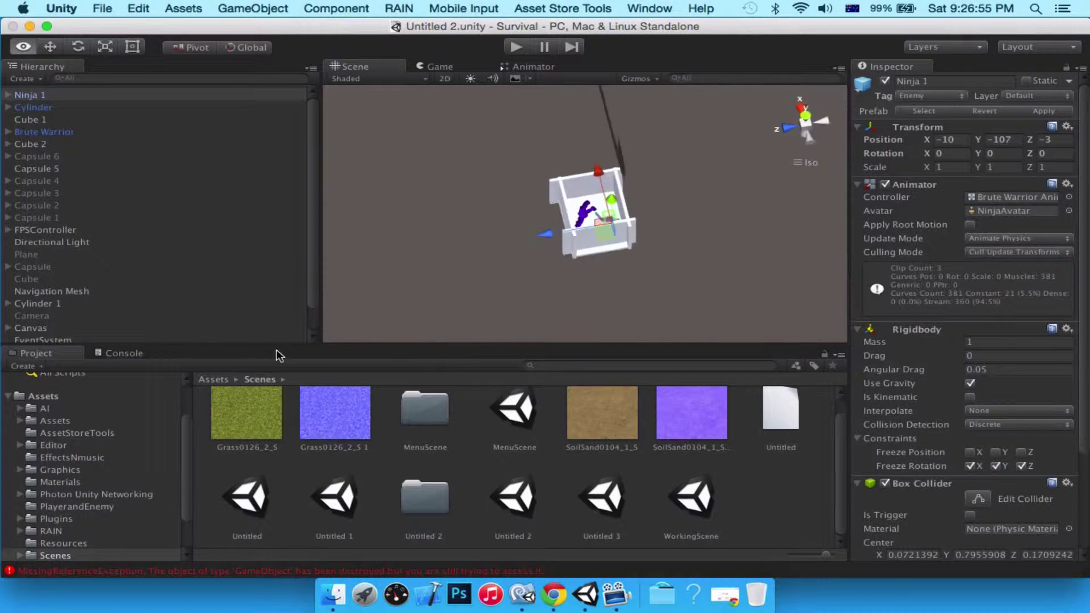
{"action": "scroll", "coordinate": [685, 221], "scroll_direction": "down", "scroll_amount": 10}
{"action": "left_click_drag", "start_coordinate": [686, 222], "coordinate": [318, 126], "text": "alt"}
{"action": "scroll", "coordinate": [789, 117], "scroll_direction": "up", "scroll_amount": 5}
{"action": "scroll", "coordinate": [788, 117], "scroll_direction": "down", "scroll_amount": 3}
{"action": "scroll", "coordinate": [793, 70], "scroll_direction": "down", "scroll_amount": 8}
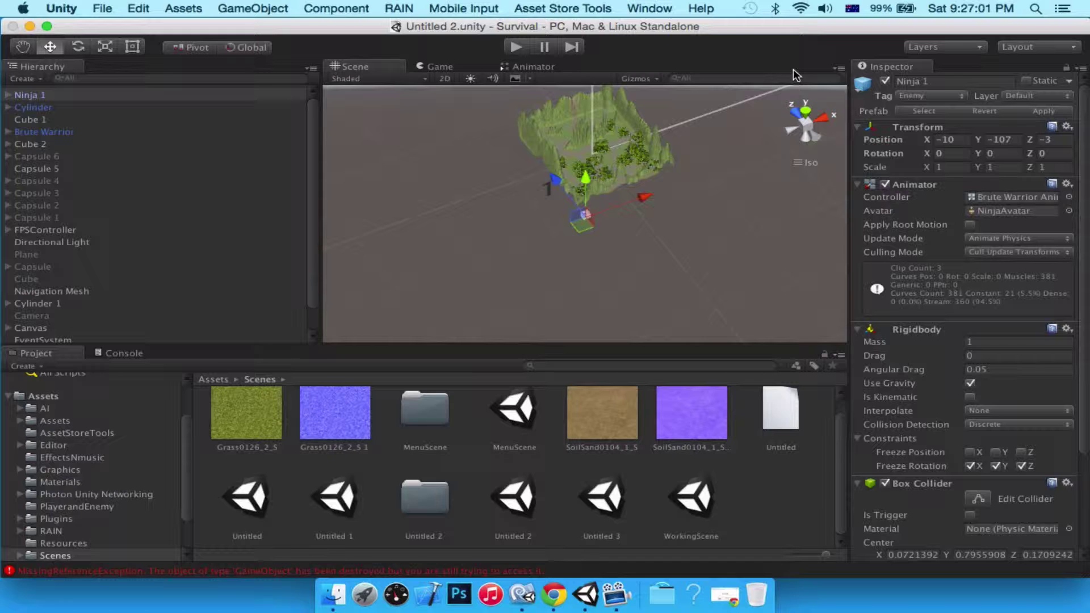
{"action": "scroll", "coordinate": [793, 70], "scroll_direction": "up", "scroll_amount": 5}
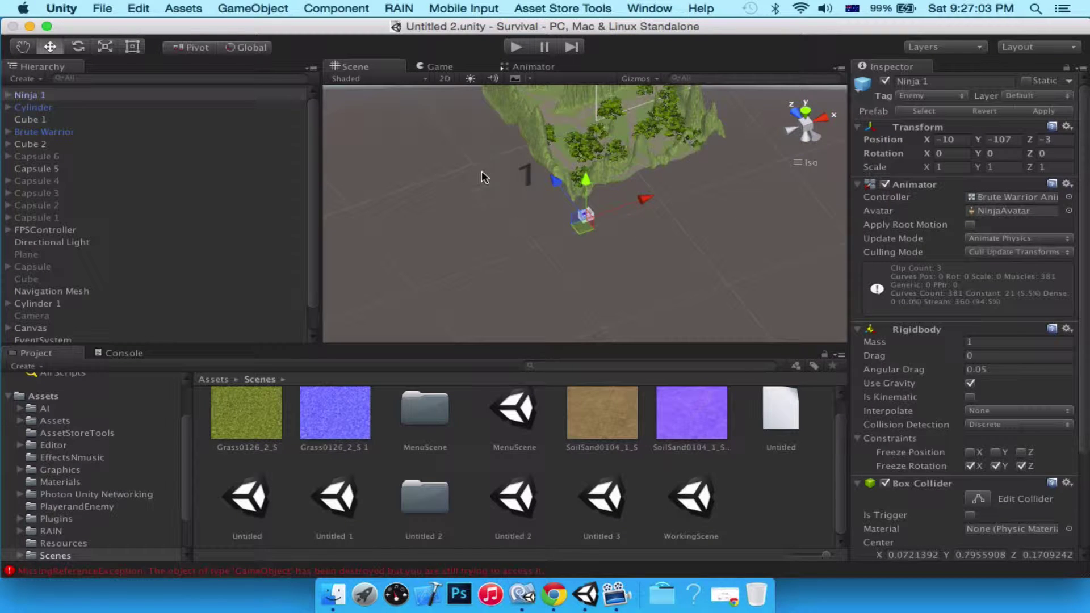
{"action": "scroll", "coordinate": [482, 171], "scroll_direction": "up", "scroll_amount": 10}
{"action": "scroll", "coordinate": [481, 171], "scroll_direction": "down", "scroll_amount": 8}
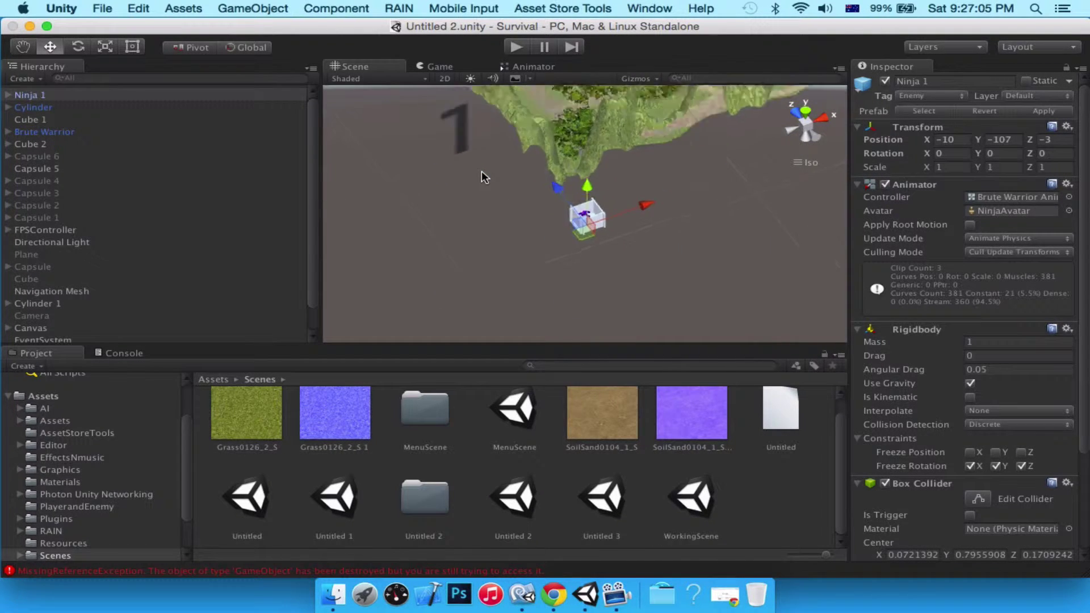
{"action": "scroll", "coordinate": [482, 172], "scroll_direction": "down", "scroll_amount": 6}
{"action": "scroll", "coordinate": [482, 171], "scroll_direction": "up", "scroll_amount": 3}
{"action": "left_click_drag", "start_coordinate": [536, 165], "coordinate": [391, 205], "text": "alt"}
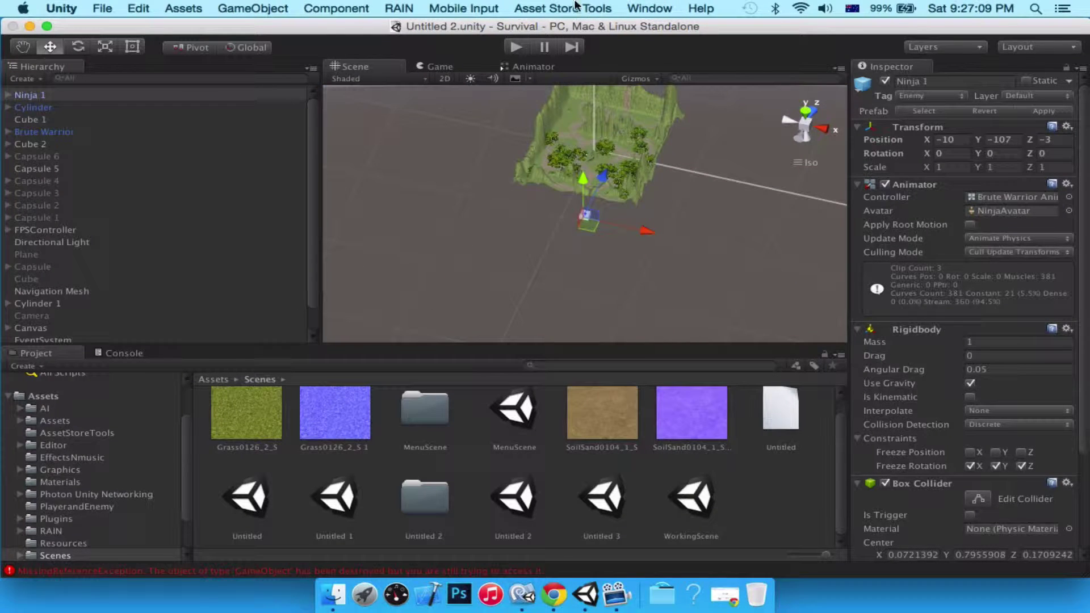
Step: Open the Asset Store window and reposition it over the editor
{"action": "left_click", "coordinate": [649, 8]}
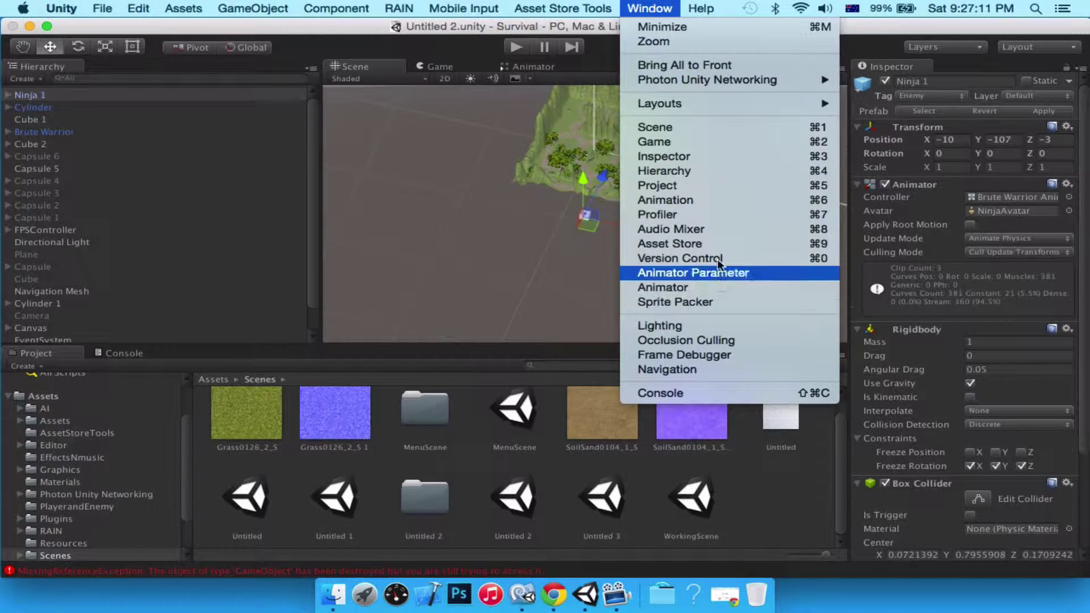
{"action": "left_click", "coordinate": [707, 243]}
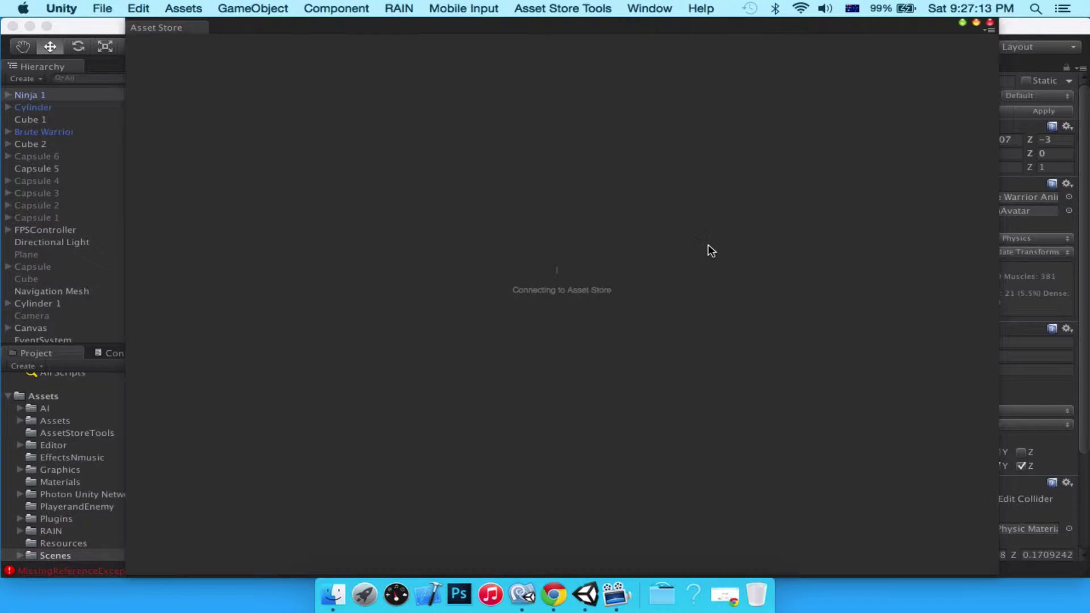
{"action": "left_click_drag", "start_coordinate": [645, 32], "coordinate": [691, 7]}
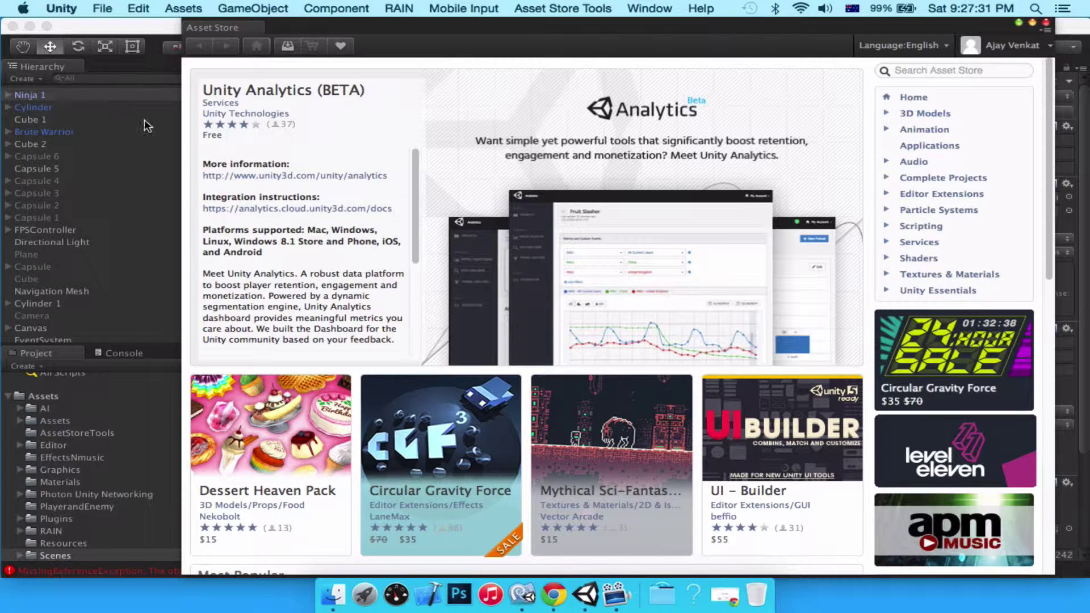
Step: Look through the downloaded Asset Store packages and return to the store's home page
{"action": "scroll", "coordinate": [232, 137], "scroll_direction": "down", "scroll_amount": 2}
{"action": "left_click", "coordinate": [288, 46]}
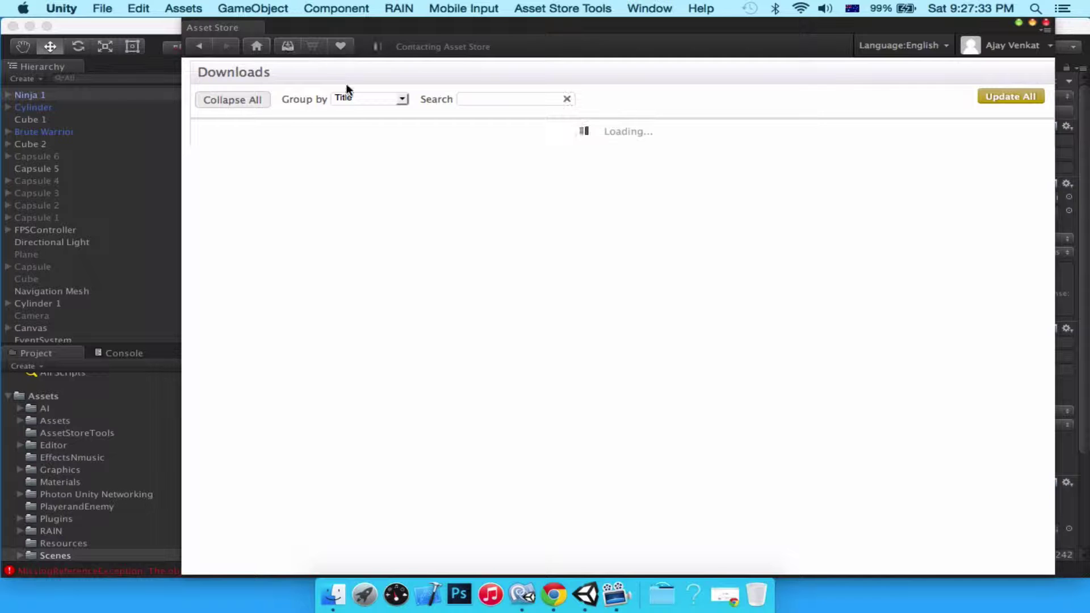
{"action": "scroll", "coordinate": [365, 121], "scroll_direction": "down", "scroll_amount": 10}
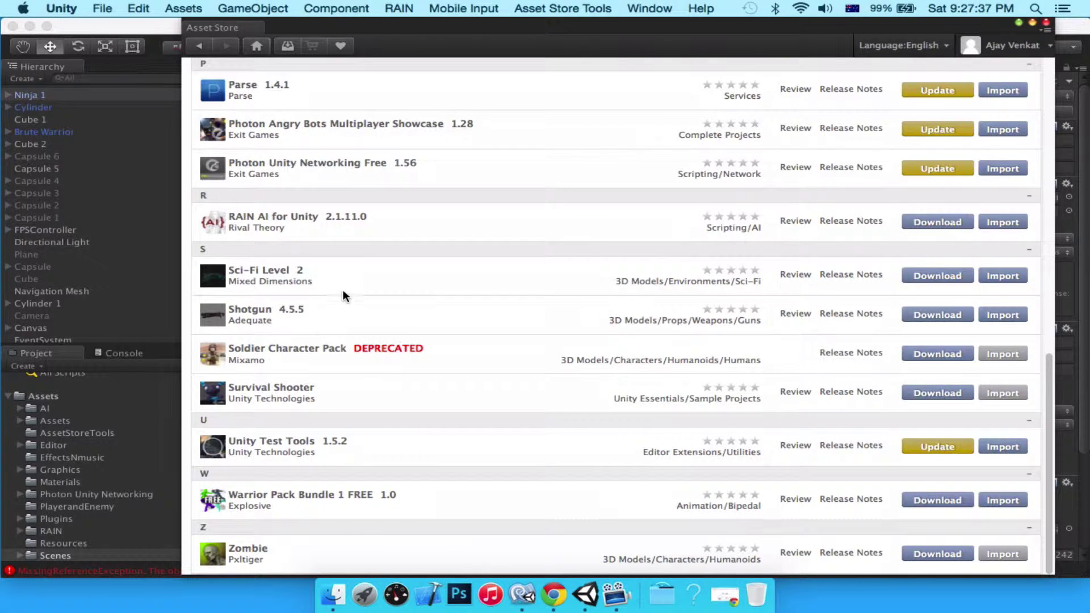
{"action": "scroll", "coordinate": [307, 267], "scroll_direction": "up", "scroll_amount": 15}
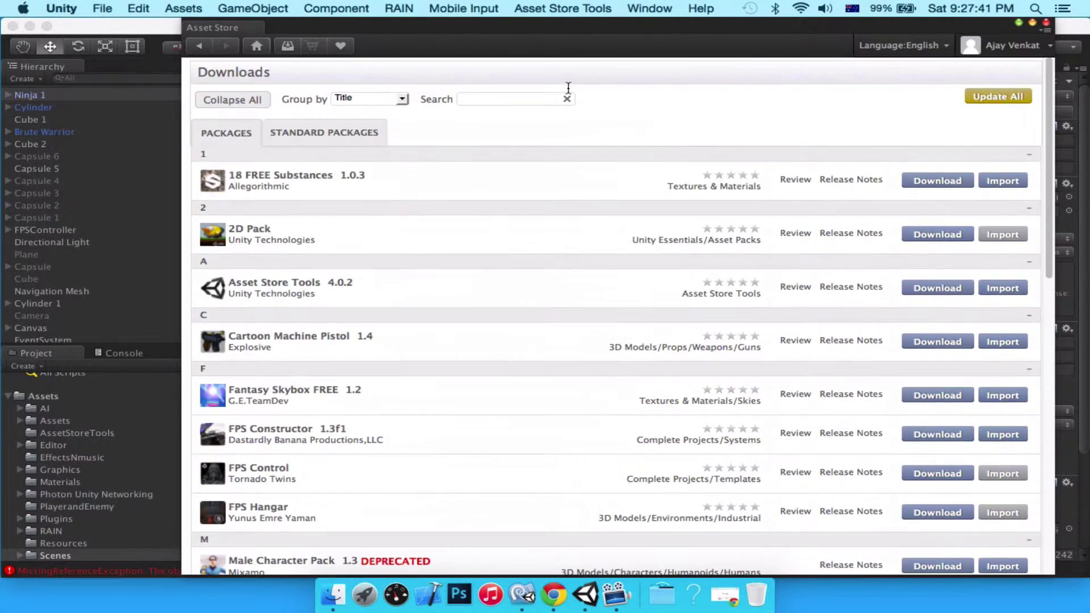
{"action": "left_click", "coordinate": [256, 48]}
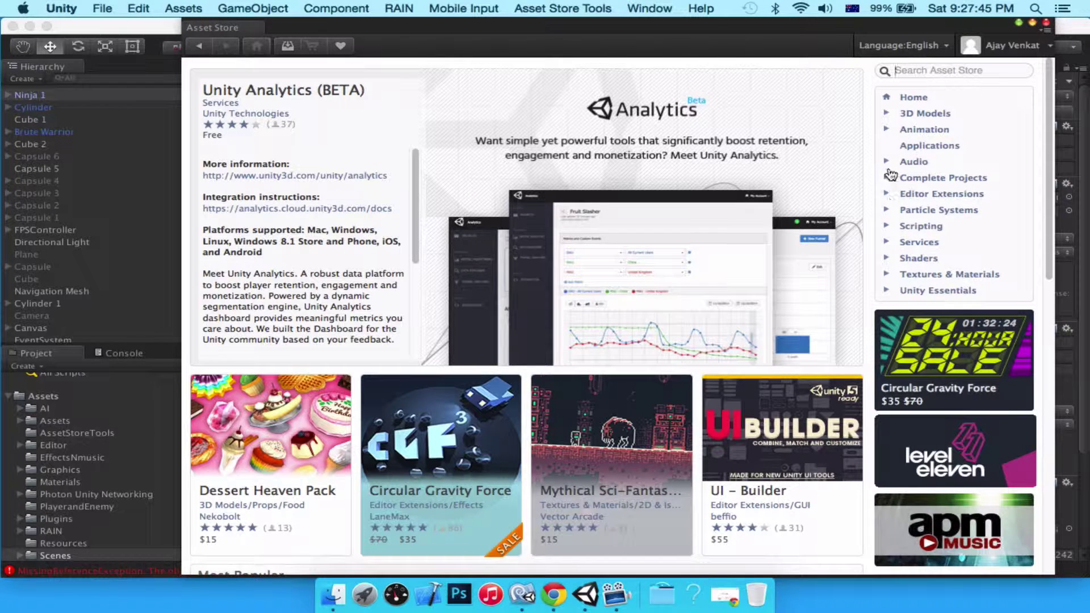
Step: Search the Asset Store for "Skyboxes"
{"action": "left_click", "coordinate": [919, 71]}
{"action": "type", "text": "Skyb"}
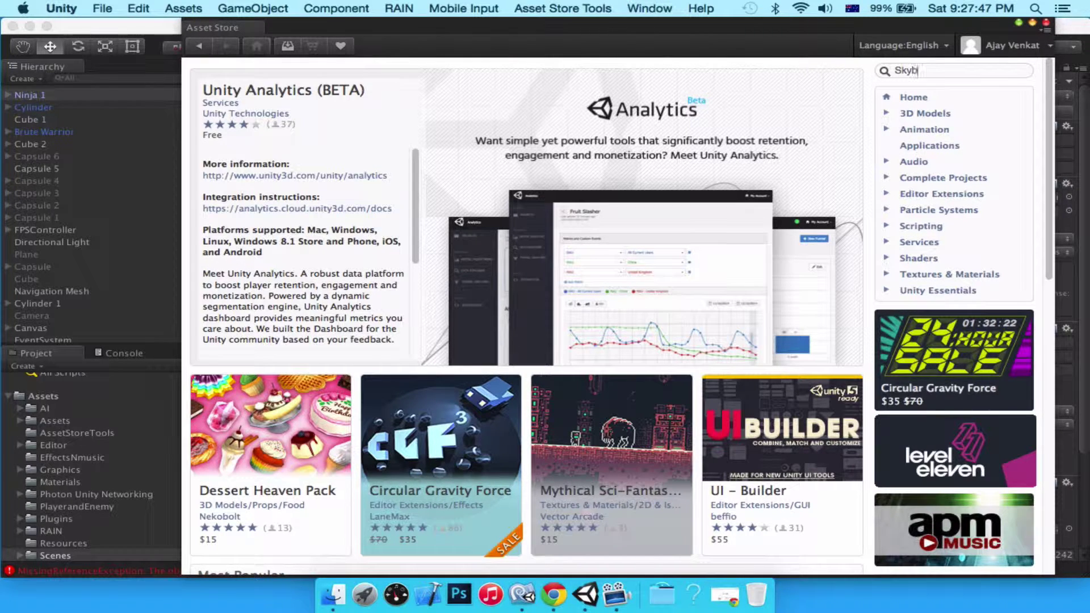
{"action": "type", "text": "oxes"}
{"action": "key", "text": "Return"}
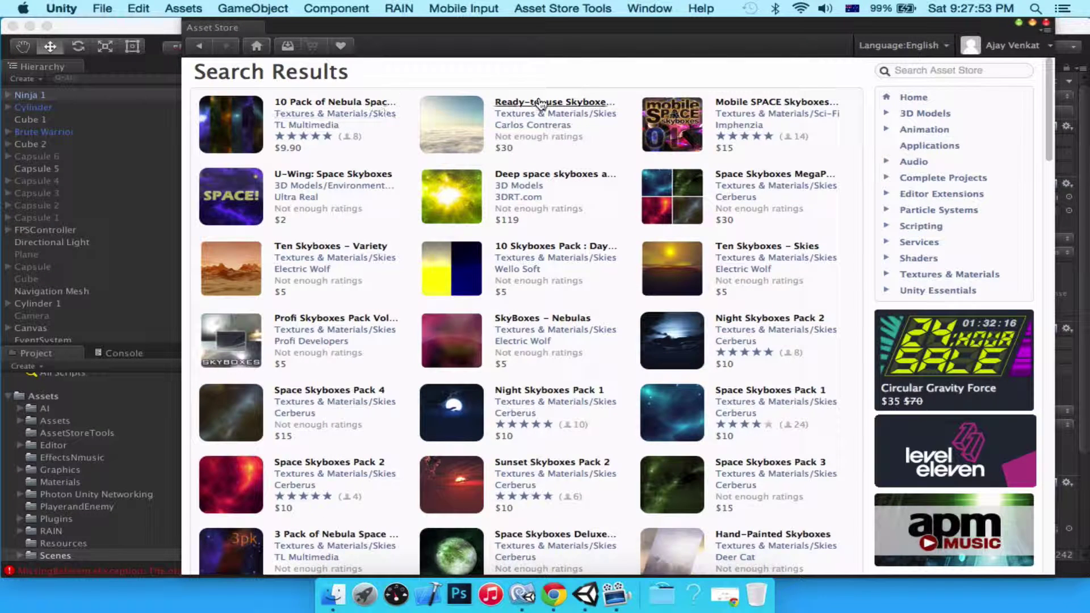
Step: Look through the skybox search results and open the Skies subcategory of Textures & Materials
{"action": "scroll", "coordinate": [546, 176], "scroll_direction": "down", "scroll_amount": 15}
{"action": "scroll", "coordinate": [891, 273], "scroll_direction": "up", "scroll_amount": 5}
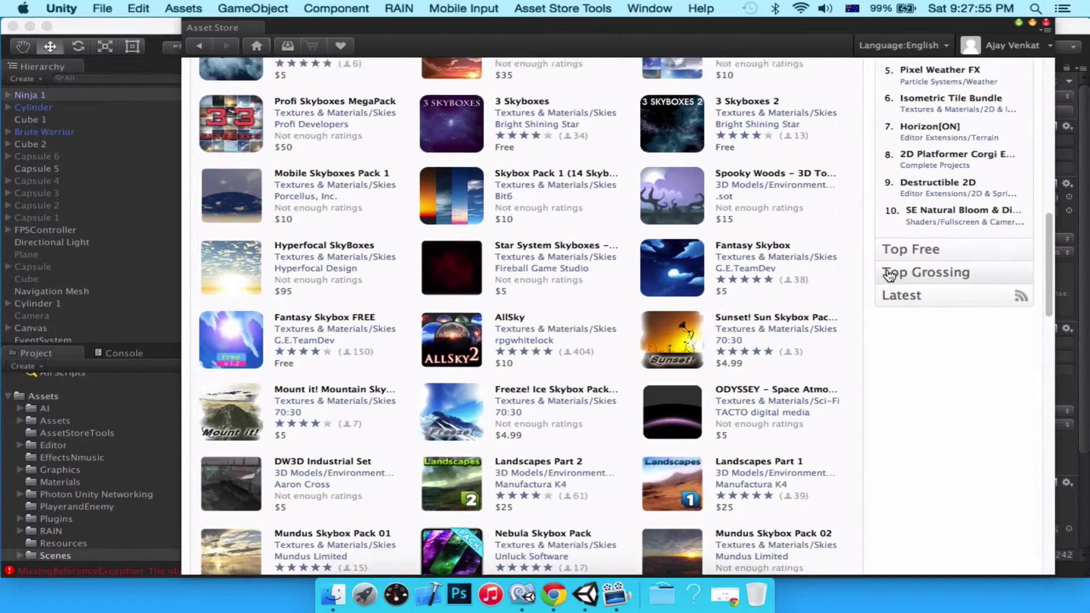
{"action": "scroll", "coordinate": [919, 284], "scroll_direction": "up", "scroll_amount": 10}
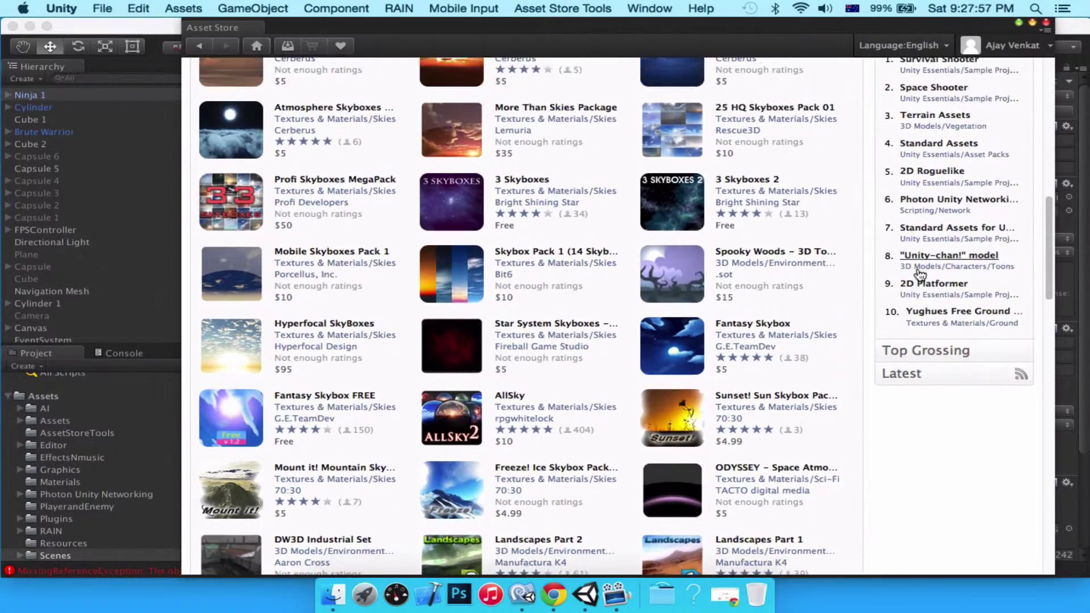
{"action": "scroll", "coordinate": [920, 275], "scroll_direction": "up", "scroll_amount": 5}
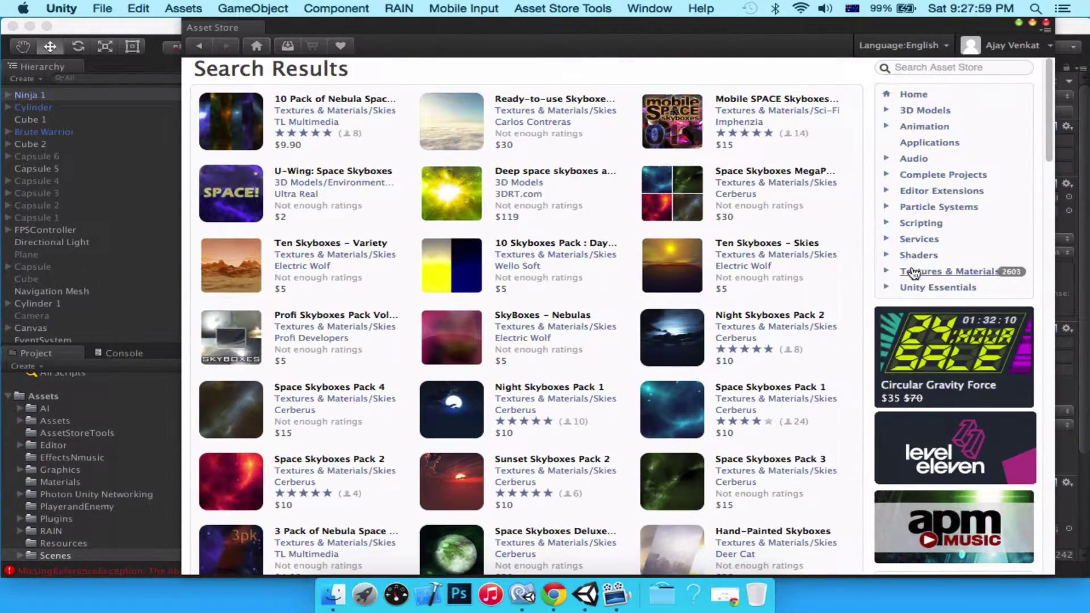
{"action": "left_click", "coordinate": [912, 273]}
{"action": "scroll", "coordinate": [913, 284], "scroll_direction": "down", "scroll_amount": 10}
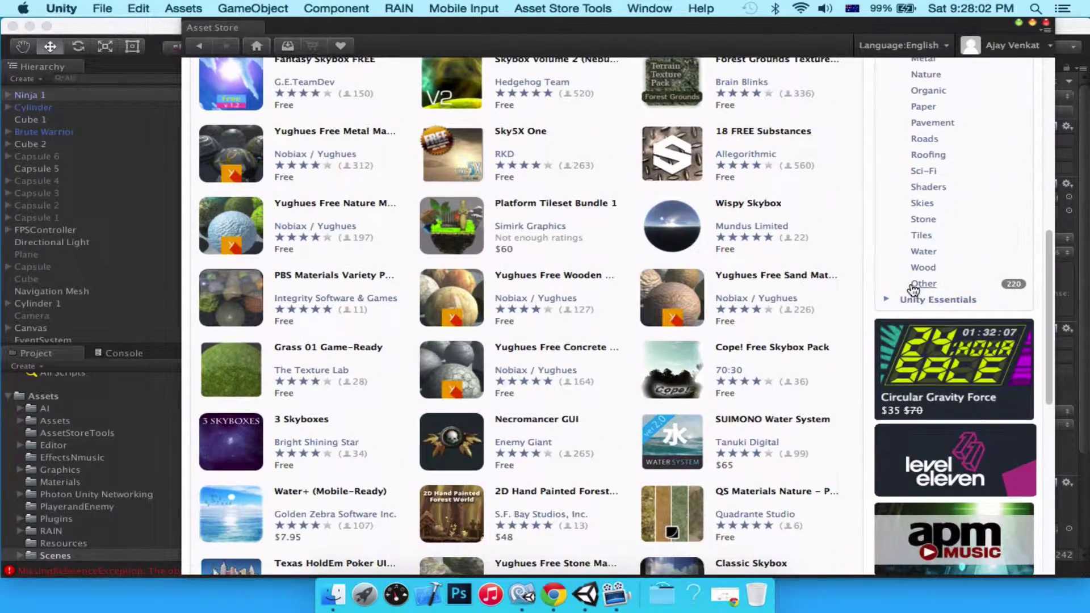
{"action": "left_click", "coordinate": [936, 204]}
Step: Expand the Top Free list of the Skies category and open the Sky5X One package page
{"action": "scroll", "coordinate": [977, 247], "scroll_direction": "down", "scroll_amount": 15}
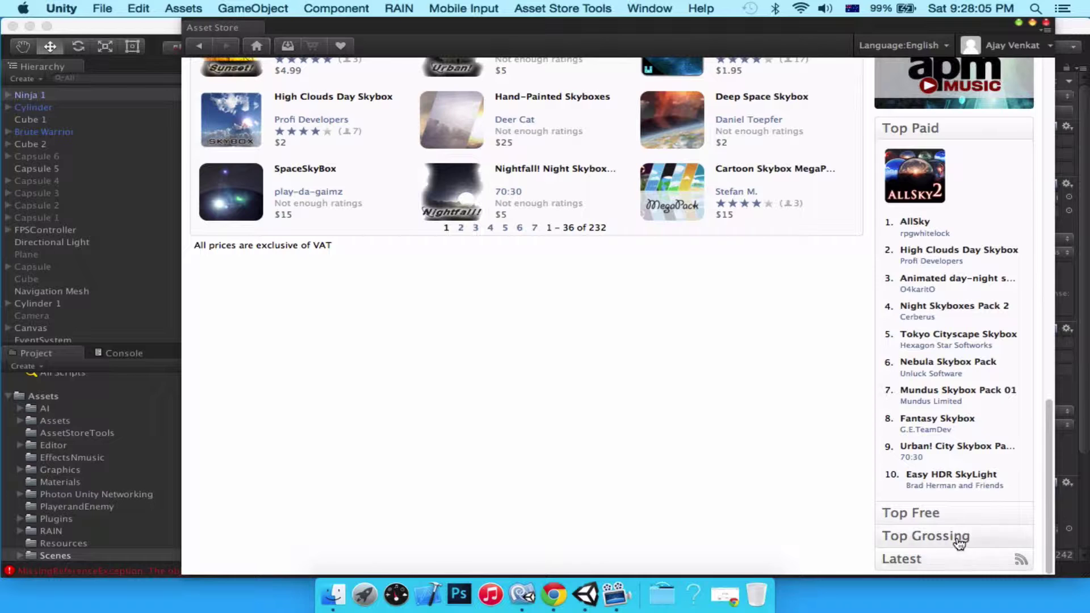
{"action": "left_click", "coordinate": [959, 517]}
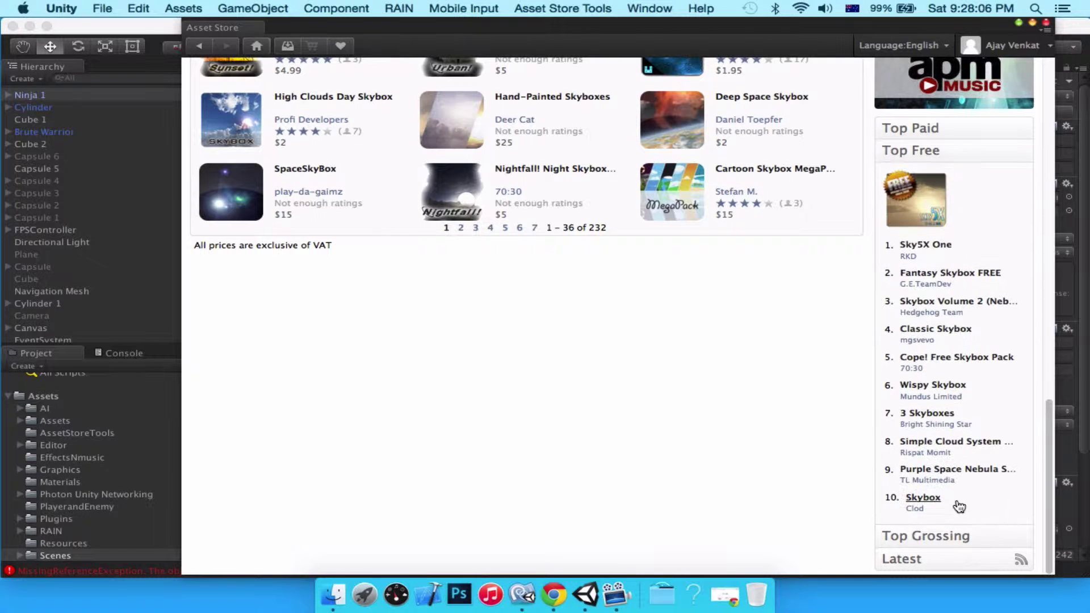
{"action": "left_click", "coordinate": [951, 255]}
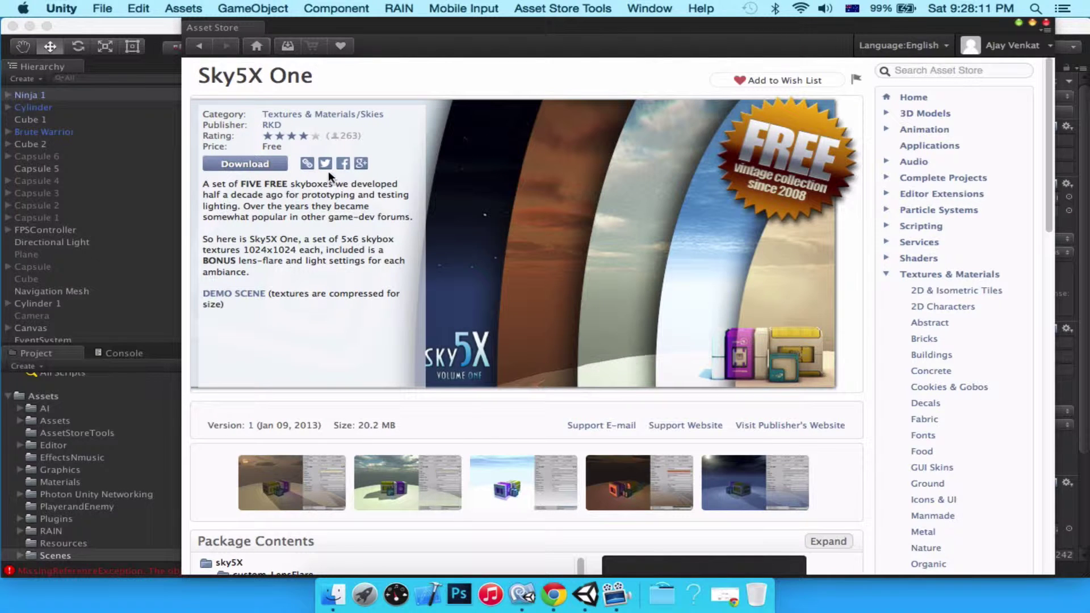
Step: Download the Sky5X One package, close the Asset Store window and import all of the package's files
{"action": "left_click", "coordinate": [270, 166]}
{"action": "left_click", "coordinate": [614, 596]}
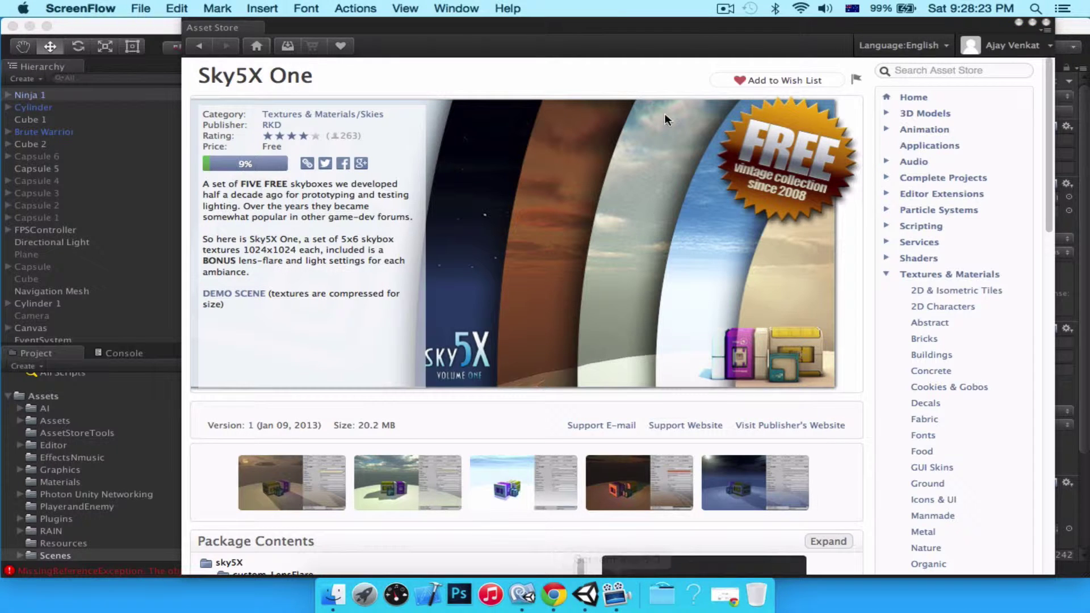
{"action": "left_click", "coordinate": [724, 8]}
{"action": "left_click", "coordinate": [732, 56]}
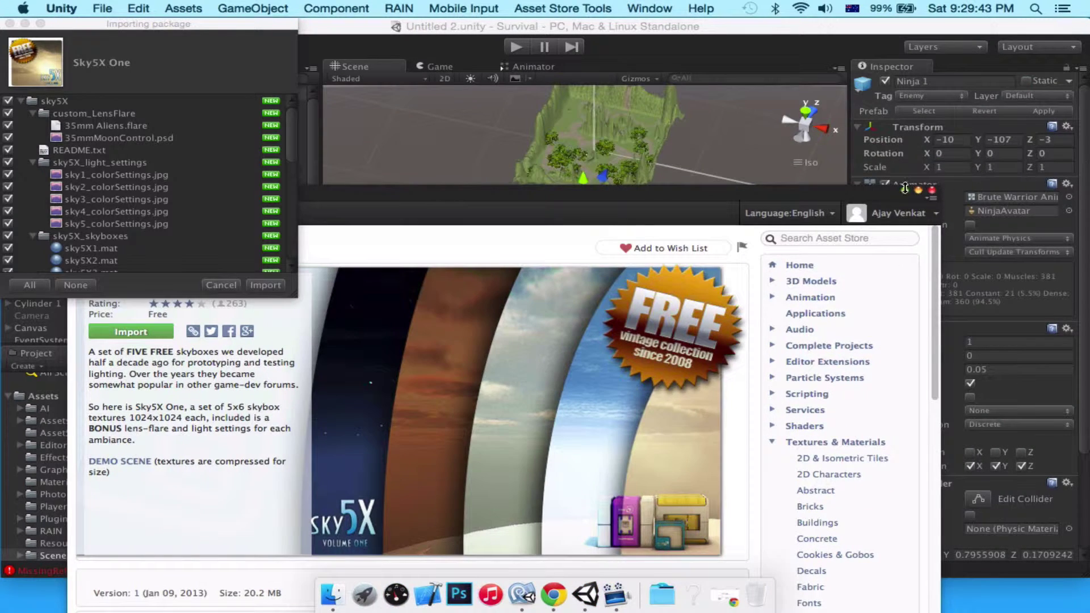
{"action": "left_click", "coordinate": [930, 191]}
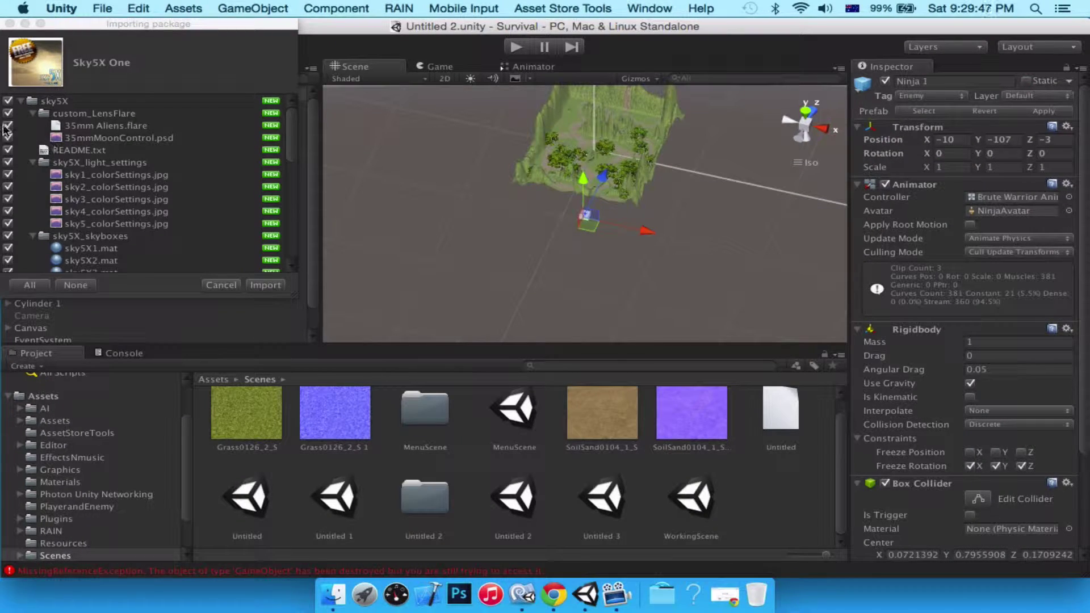
{"action": "left_click", "coordinate": [279, 287]}
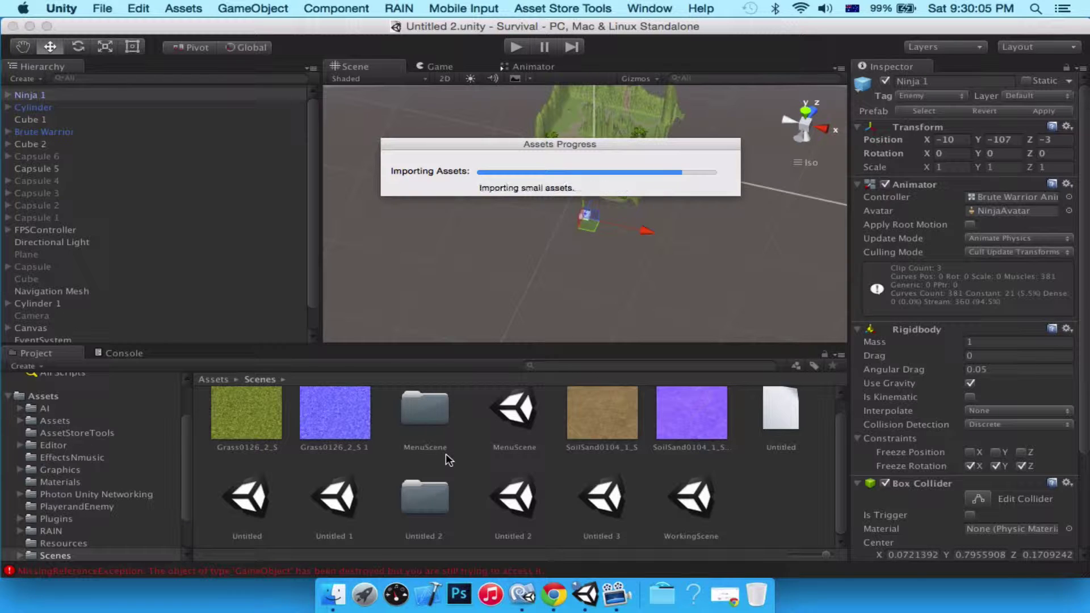
Step: Open the MenuScene scene and look through the contents of the project's main Assets folder
{"action": "double_click", "coordinate": [527, 408]}
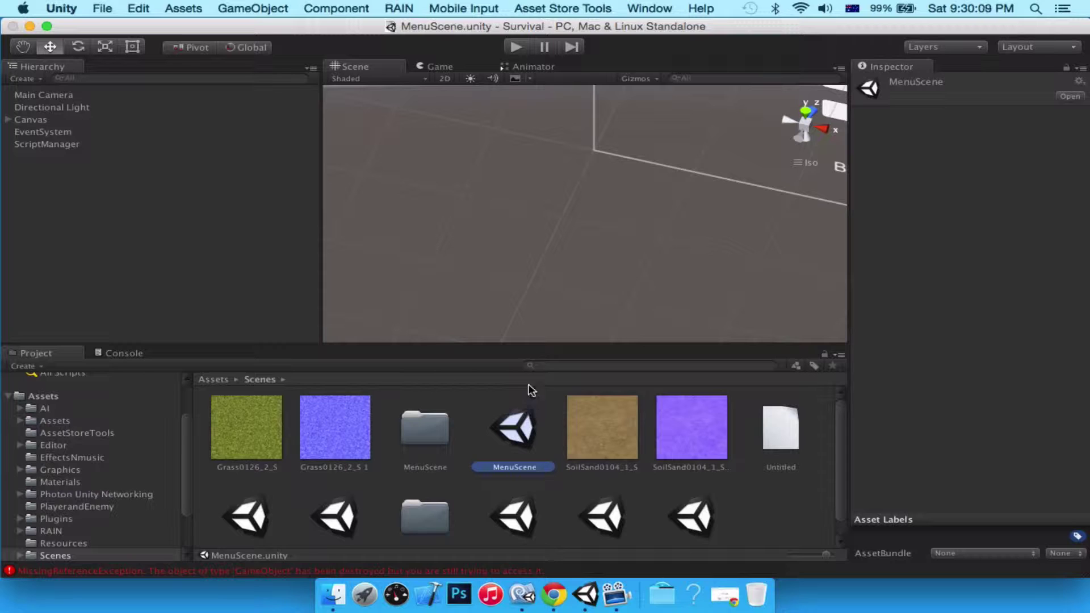
{"action": "left_click", "coordinate": [68, 395]}
{"action": "scroll", "coordinate": [348, 413], "scroll_direction": "down", "scroll_amount": 5}
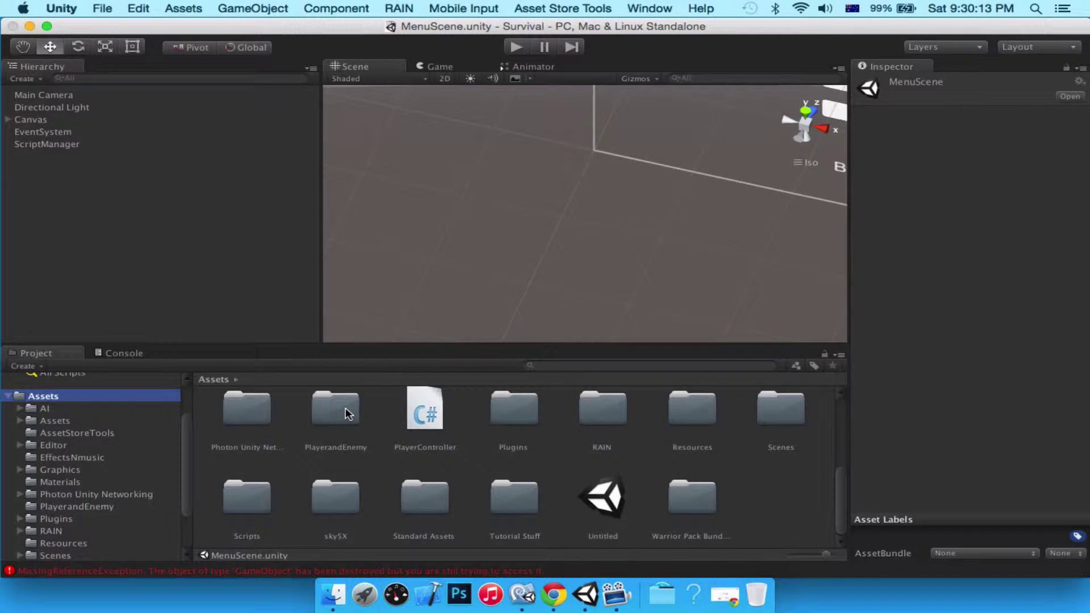
{"action": "scroll", "coordinate": [345, 407], "scroll_direction": "up", "scroll_amount": 5}
{"action": "scroll", "coordinate": [427, 258], "scroll_direction": "down", "scroll_amount": 2}
{"action": "scroll", "coordinate": [427, 258], "scroll_direction": "down", "scroll_amount": 3}
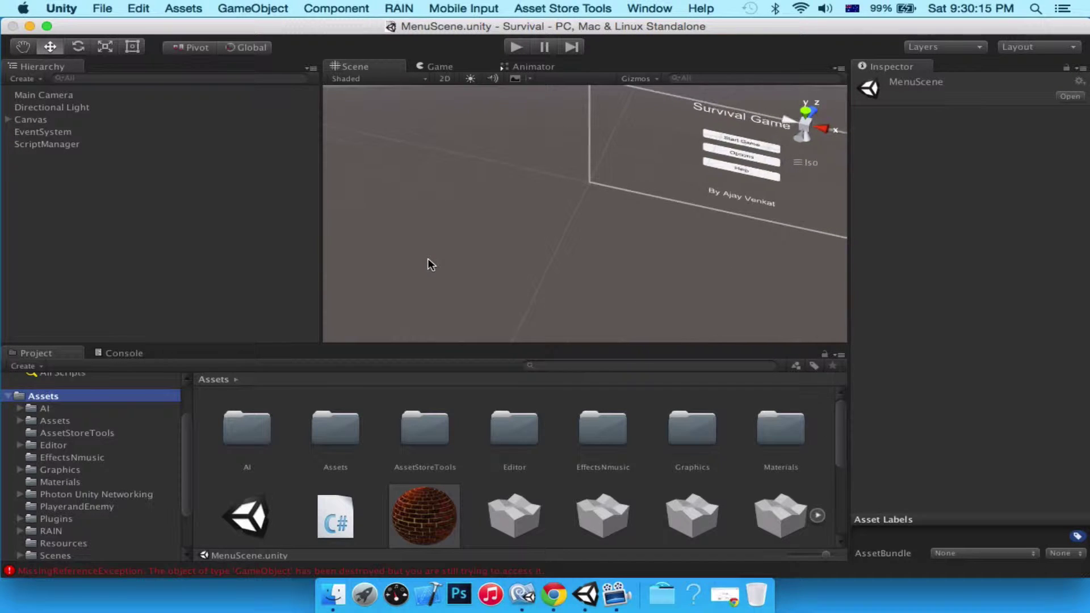
Step: Examine the Main Camera's Custom Skybox setting and the materials available for it
{"action": "left_click", "coordinate": [85, 96]}
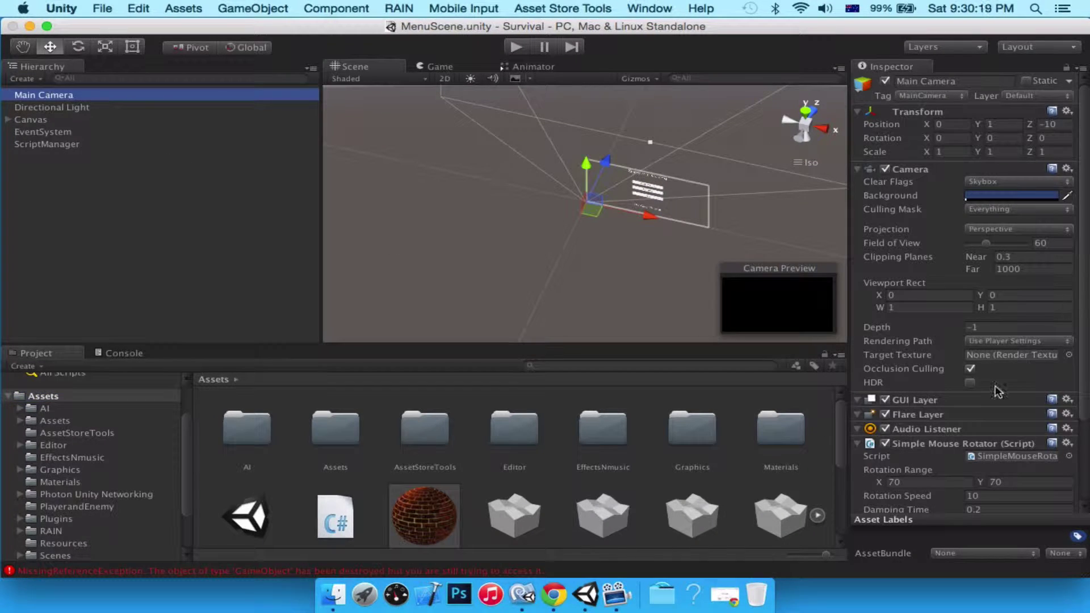
{"action": "scroll", "coordinate": [1011, 383], "scroll_direction": "down", "scroll_amount": 4}
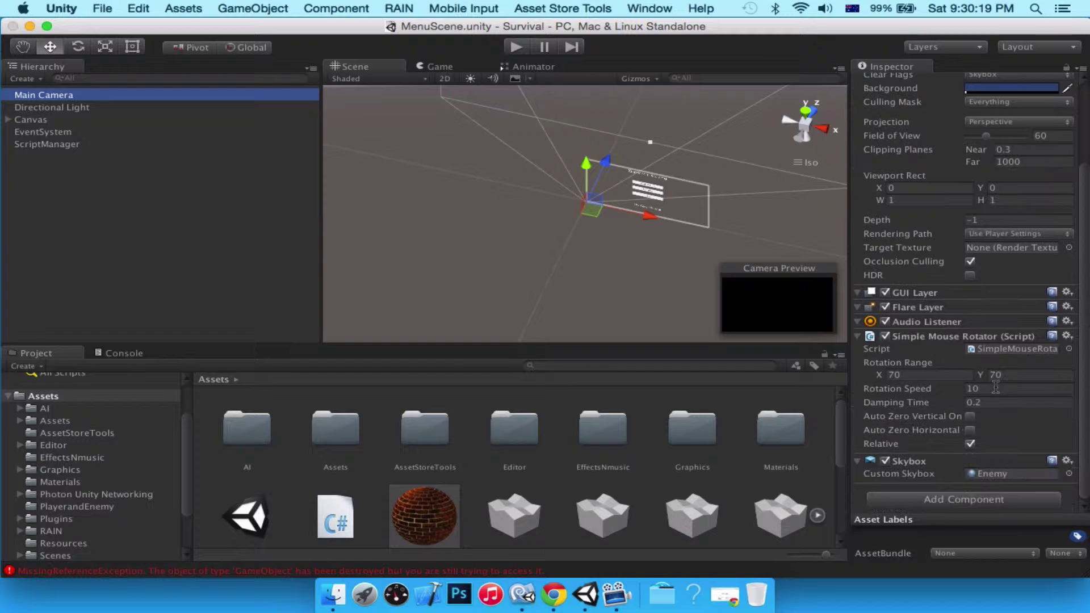
{"action": "left_click", "coordinate": [1005, 474]}
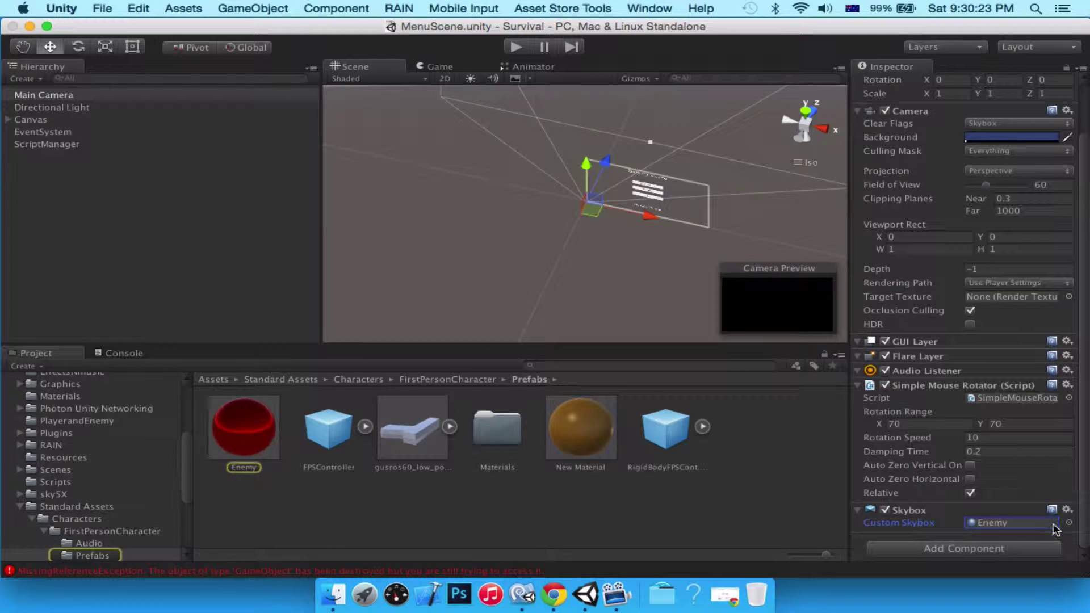
{"action": "left_click", "coordinate": [1069, 523]}
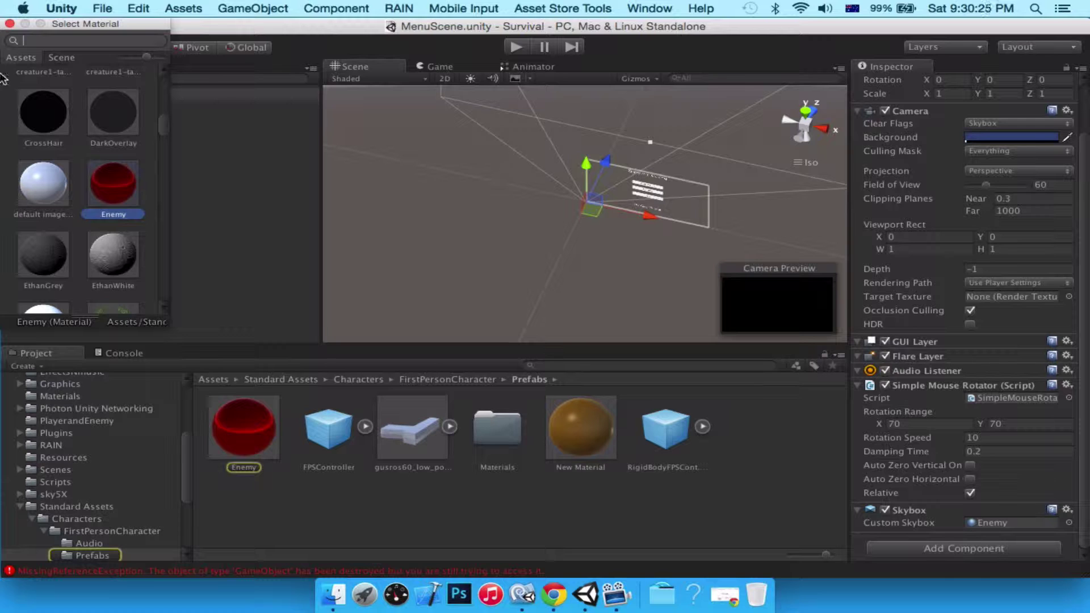
{"action": "scroll", "coordinate": [74, 126], "scroll_direction": "down", "scroll_amount": 5}
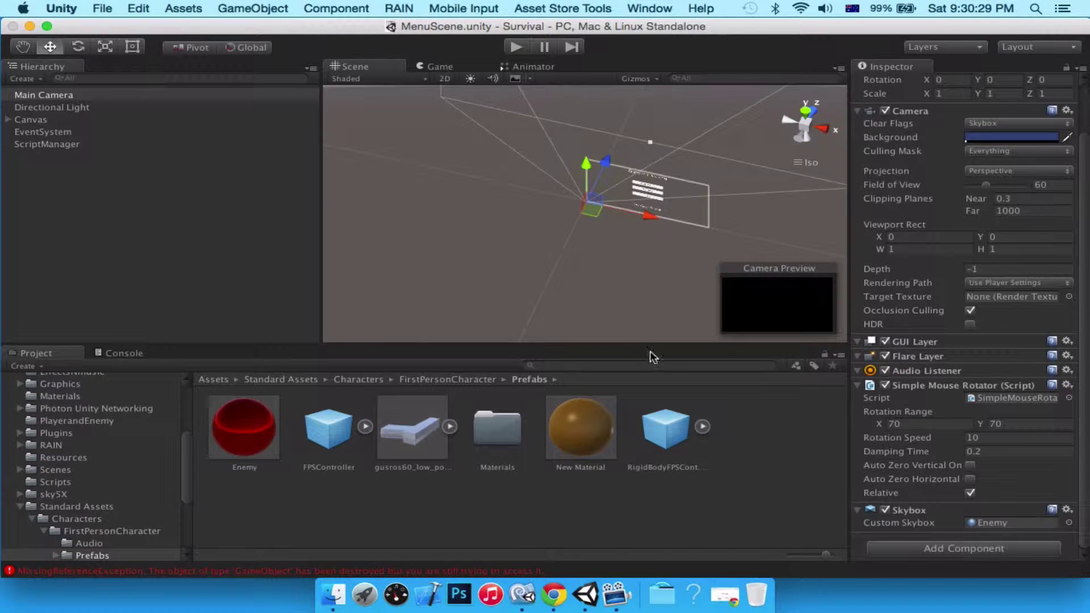
Step: Expand the sky5X asset folder and show the contents of its sky5X_skyboxes subfolder
{"action": "scroll", "coordinate": [143, 435], "scroll_direction": "down", "scroll_amount": 3}
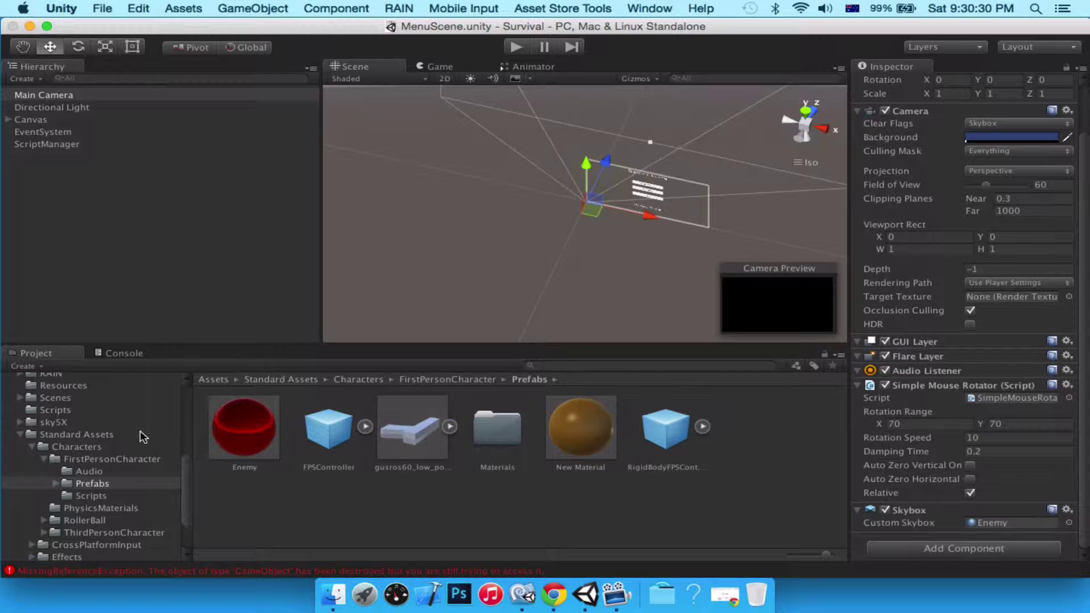
{"action": "left_click", "coordinate": [57, 423]}
{"action": "left_click", "coordinate": [22, 422]}
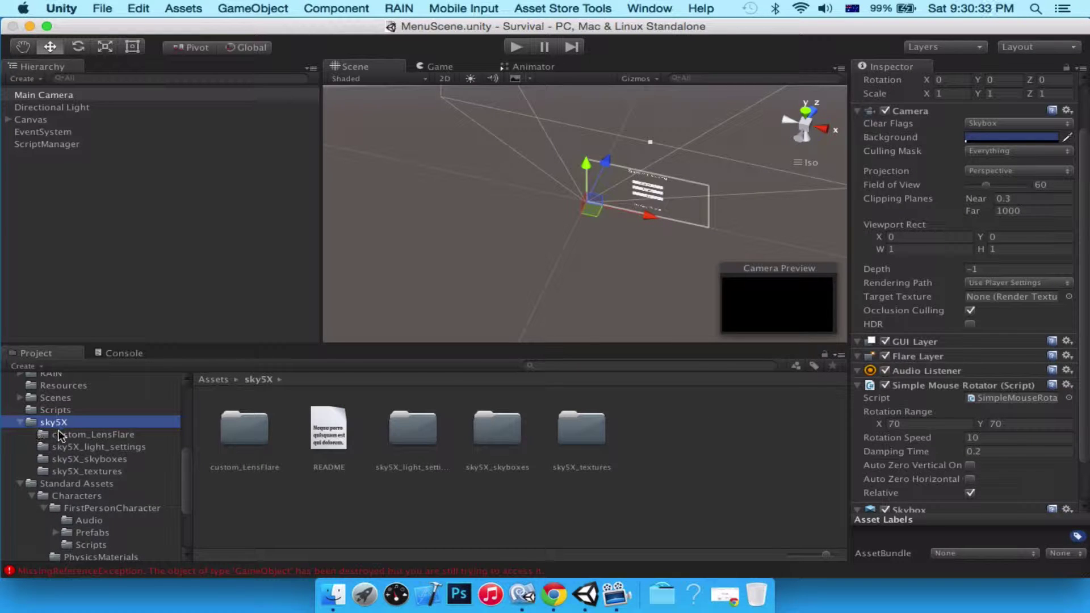
{"action": "left_click", "coordinate": [63, 458]}
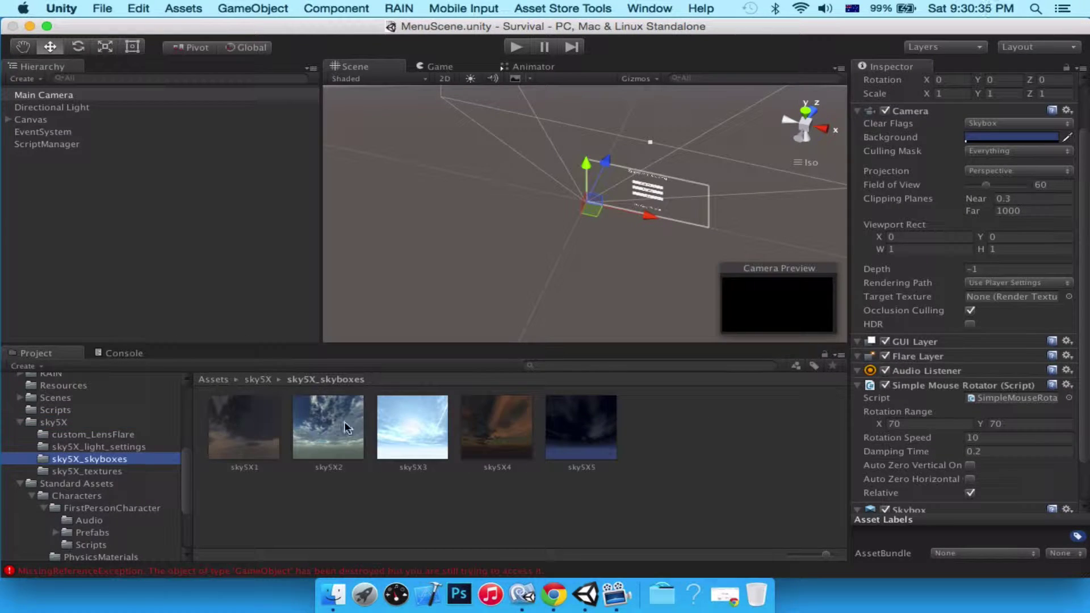
Step: Assign the sky5X4 material as the Main Camera's Custom Skybox and briefly play-test the menu scene
{"action": "left_click", "coordinate": [80, 95]}
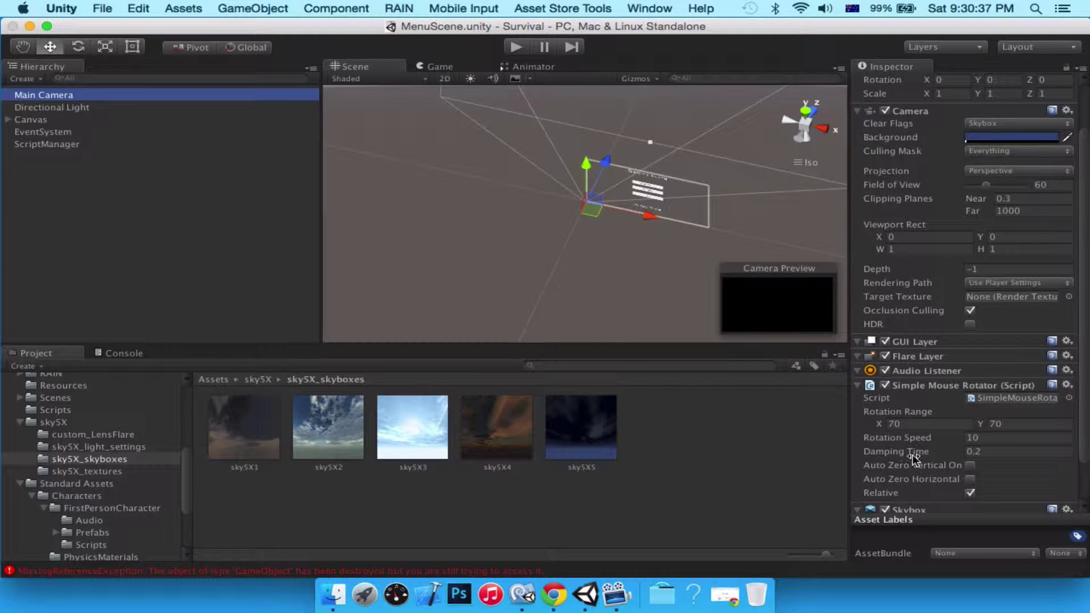
{"action": "scroll", "coordinate": [915, 453], "scroll_direction": "down", "scroll_amount": 2}
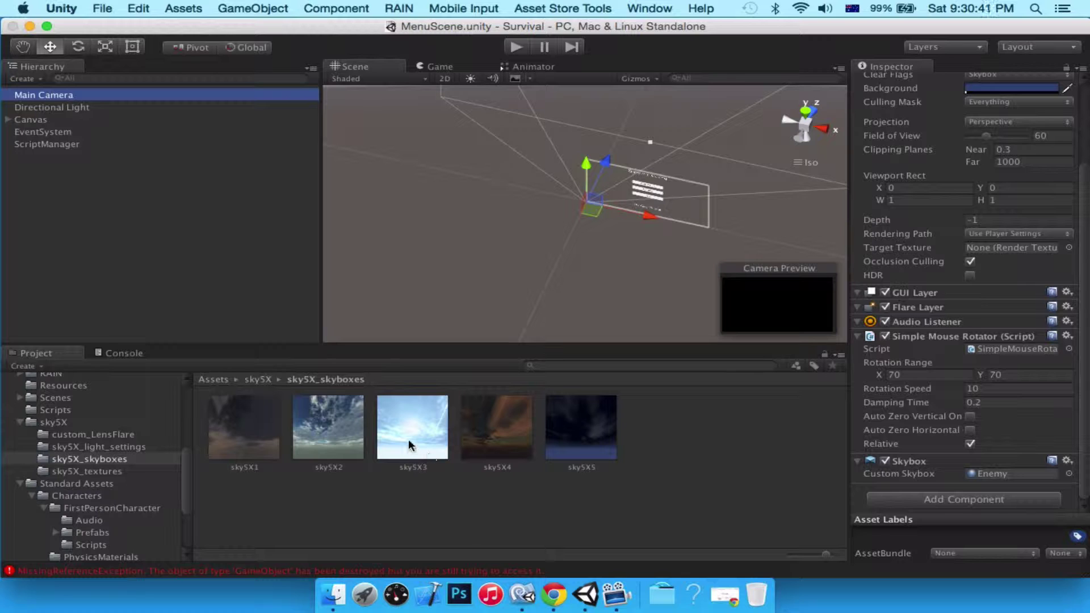
{"action": "left_click", "coordinate": [340, 437]}
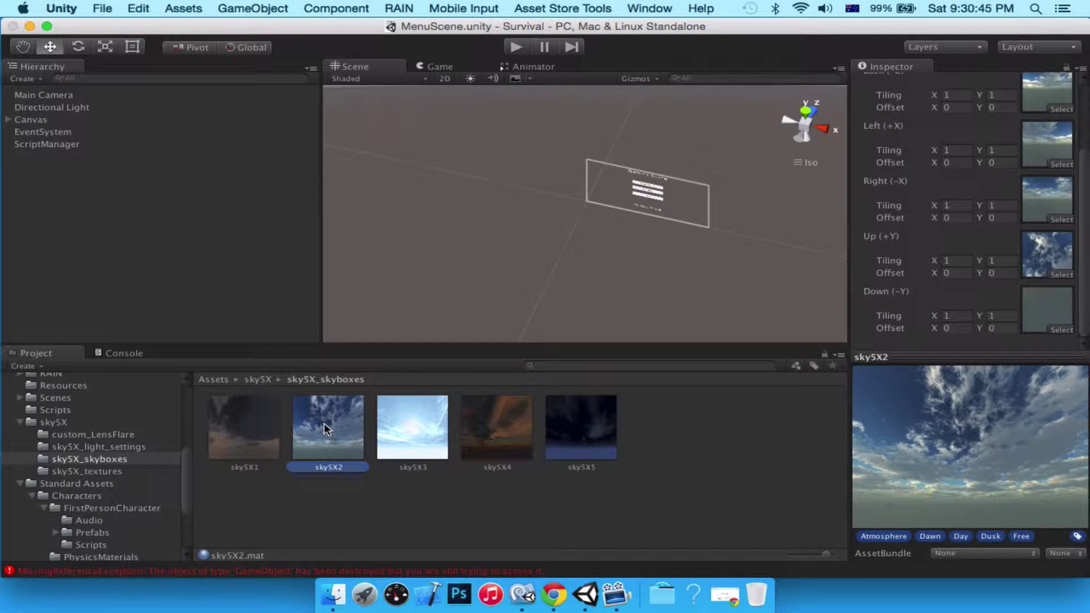
{"action": "left_click", "coordinate": [63, 97]}
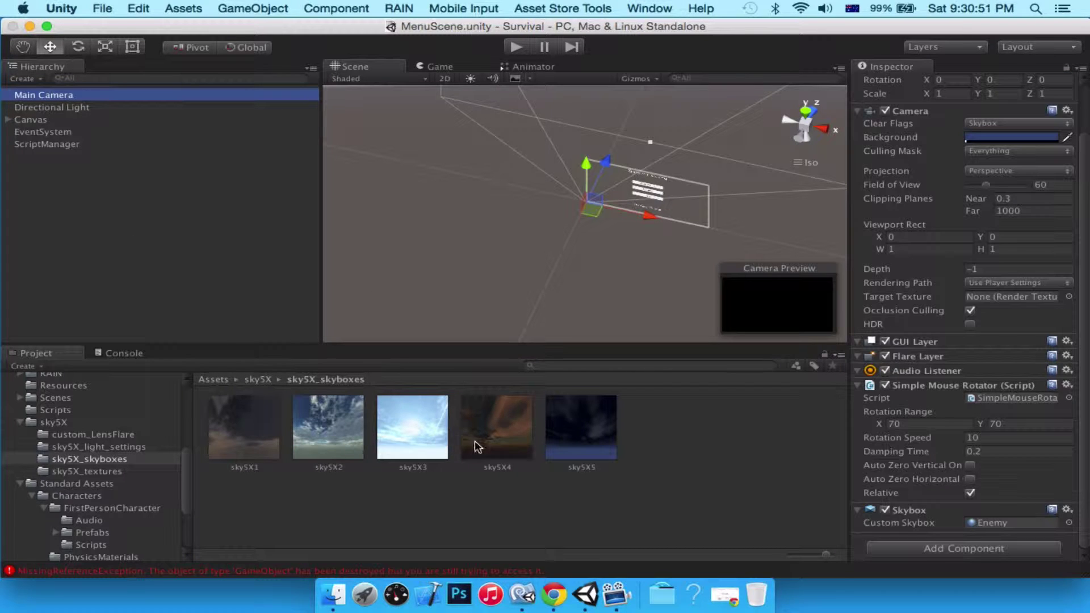
{"action": "left_click_drag", "start_coordinate": [490, 417], "coordinate": [1030, 521]}
{"action": "left_click", "coordinate": [521, 47]}
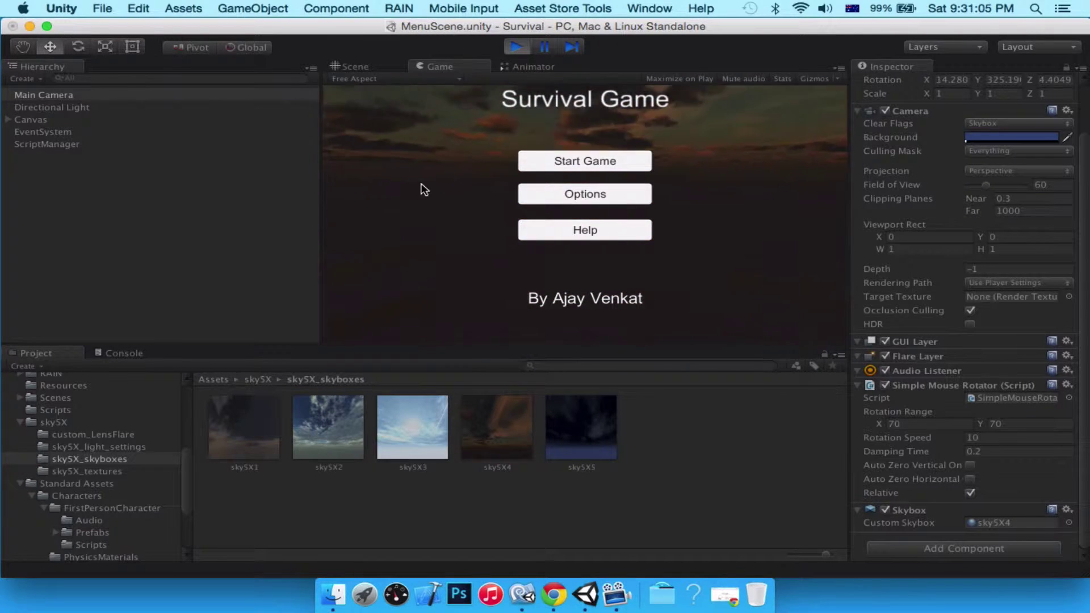
{"action": "left_click", "coordinate": [513, 46]}
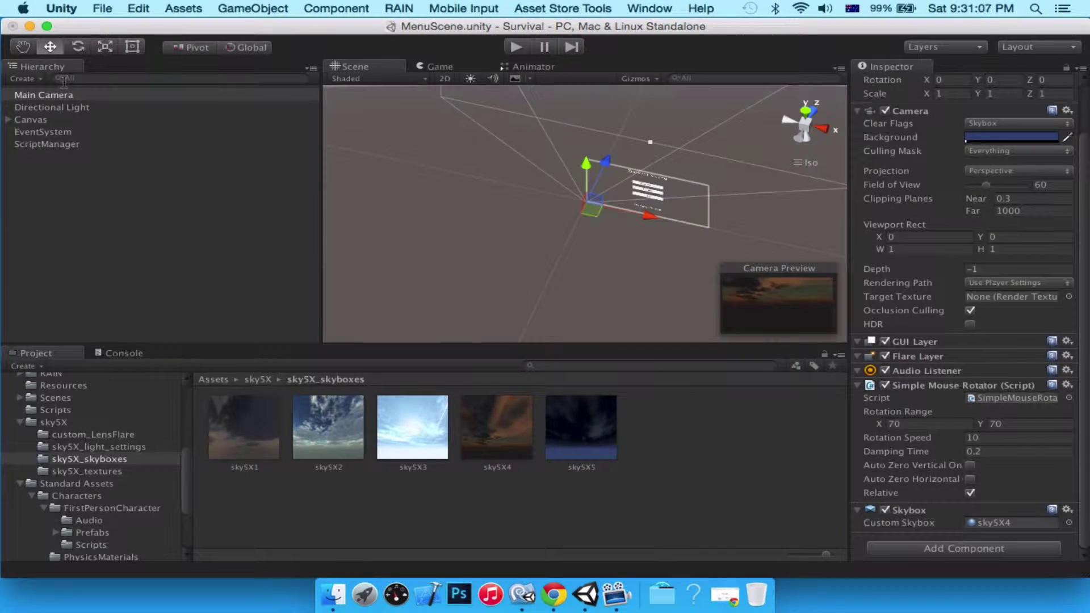
Step: Set the Main Camera's Simple Mouse Rotator rotation range to 180 in X and Y, and play-test the menu scene
{"action": "left_click", "coordinate": [67, 95]}
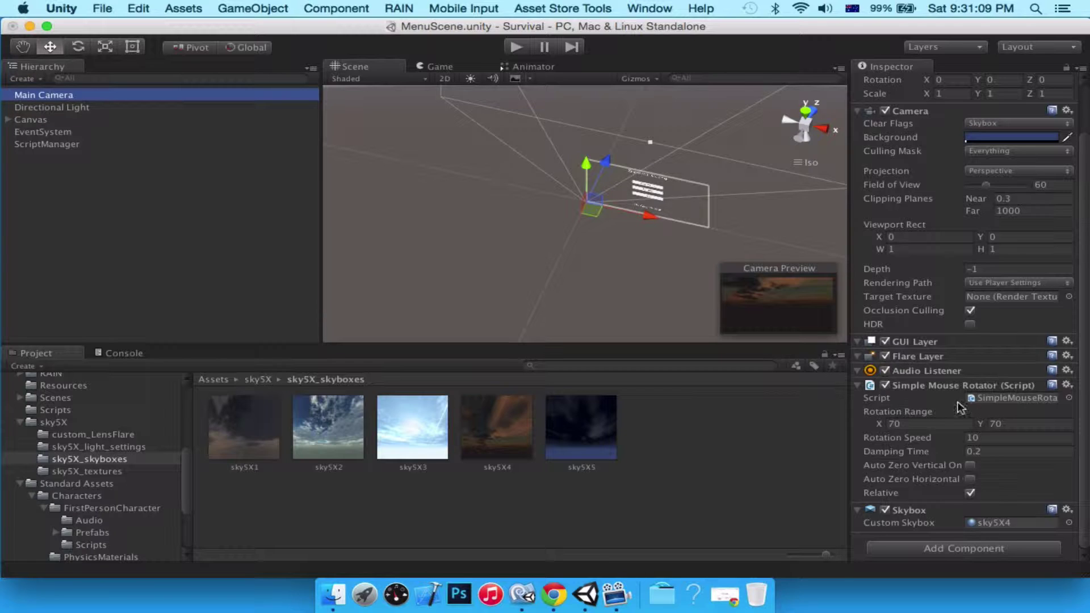
{"action": "left_click", "coordinate": [943, 423]}
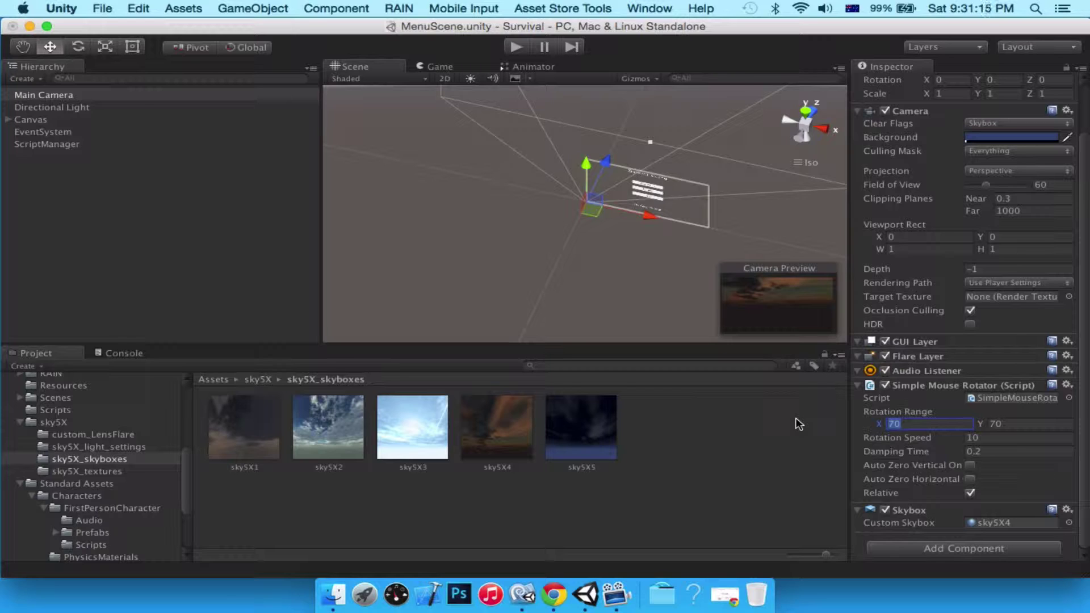
{"action": "type", "text": "180"}
{"action": "key", "text": "Tab"}
{"action": "type", "text": "18"}
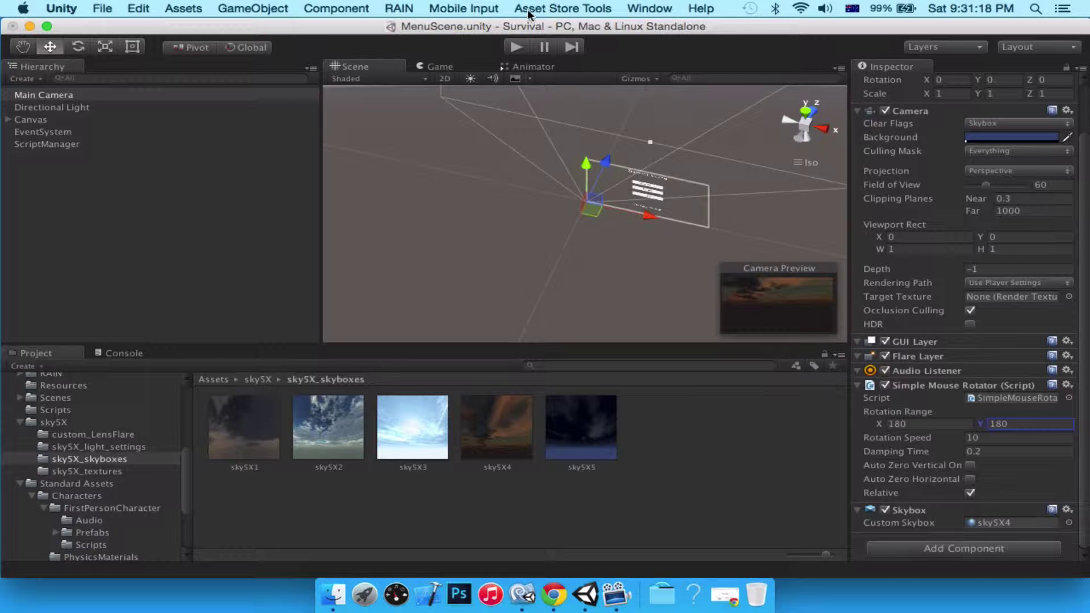
{"action": "left_click", "coordinate": [505, 46]}
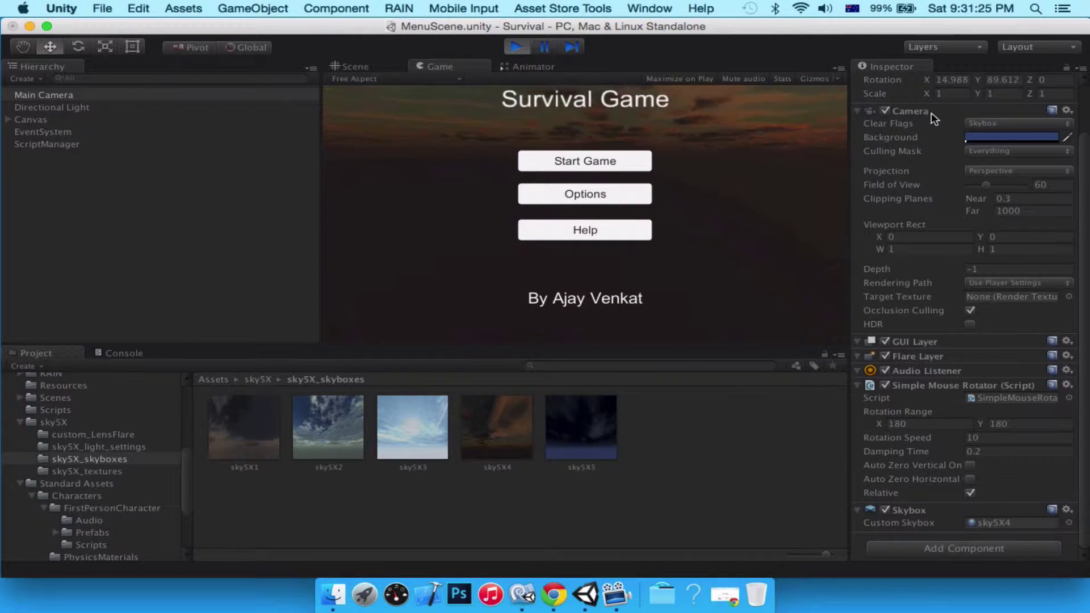
{"action": "left_click", "coordinate": [515, 55]}
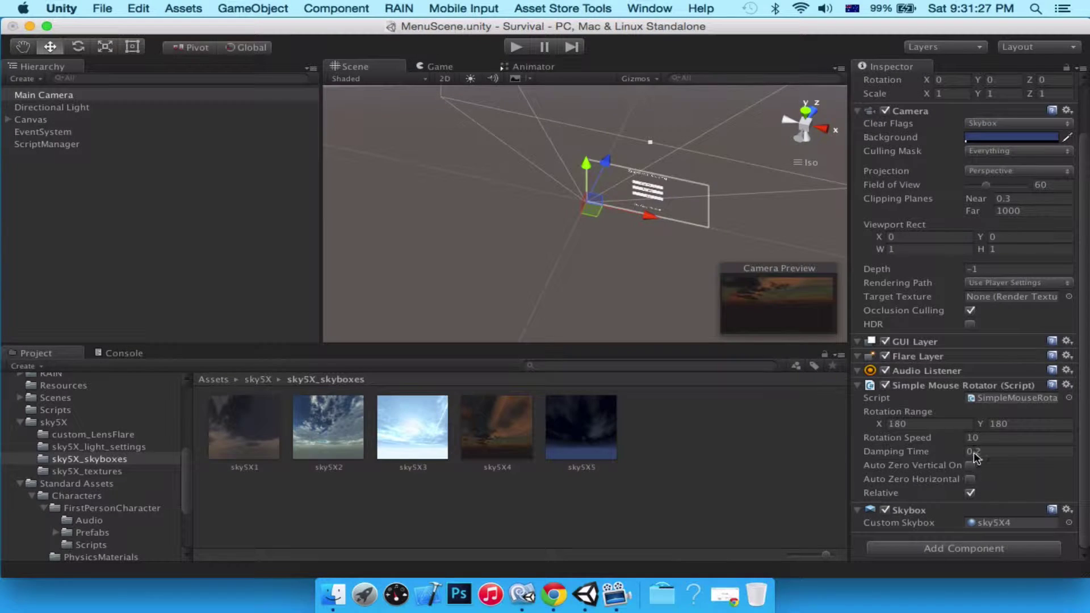
Step: Set the Simple Mouse Rotator's rotation range to 360 in X and Y, and play-test the menu scene again
{"action": "left_click_drag", "start_coordinate": [959, 424], "coordinate": [567, 426]}
{"action": "type", "text": "360"}
{"action": "key", "text": "Tab"}
{"action": "left_click", "coordinate": [516, 46]}
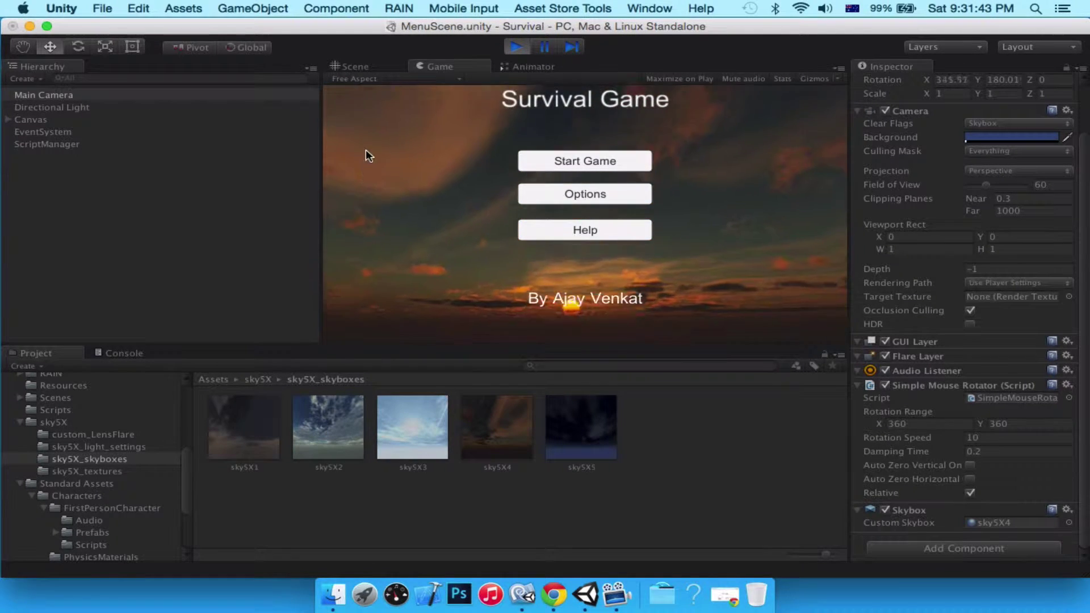
{"action": "left_click", "coordinate": [517, 47]}
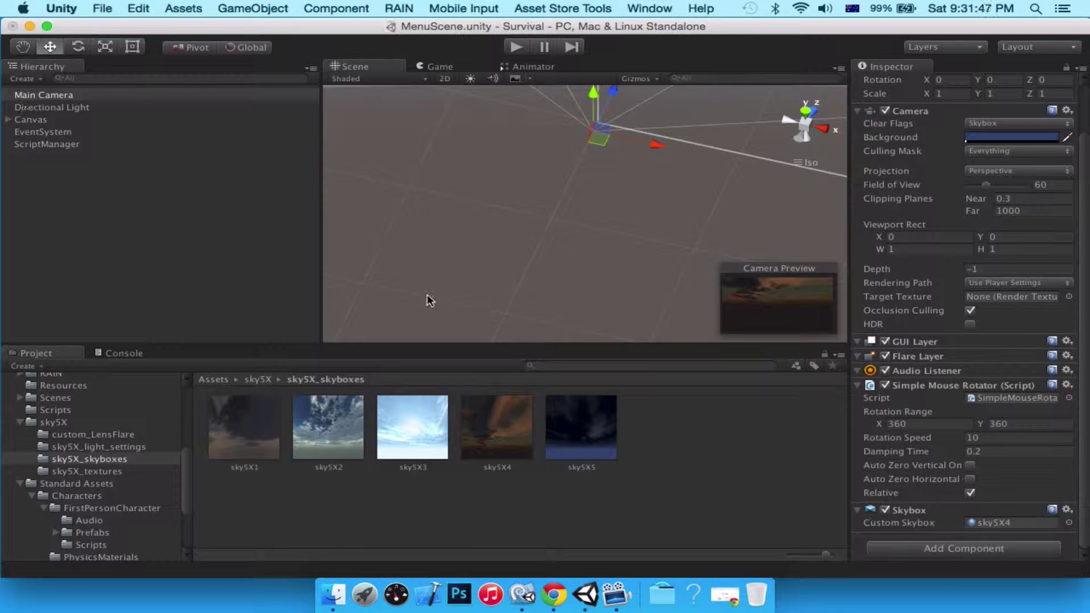
Step: Open the Untitled 2 scene from the project's Scenes folder, saving the changes made to MenuScene
{"action": "scroll", "coordinate": [118, 414], "scroll_direction": "down", "scroll_amount": 5}
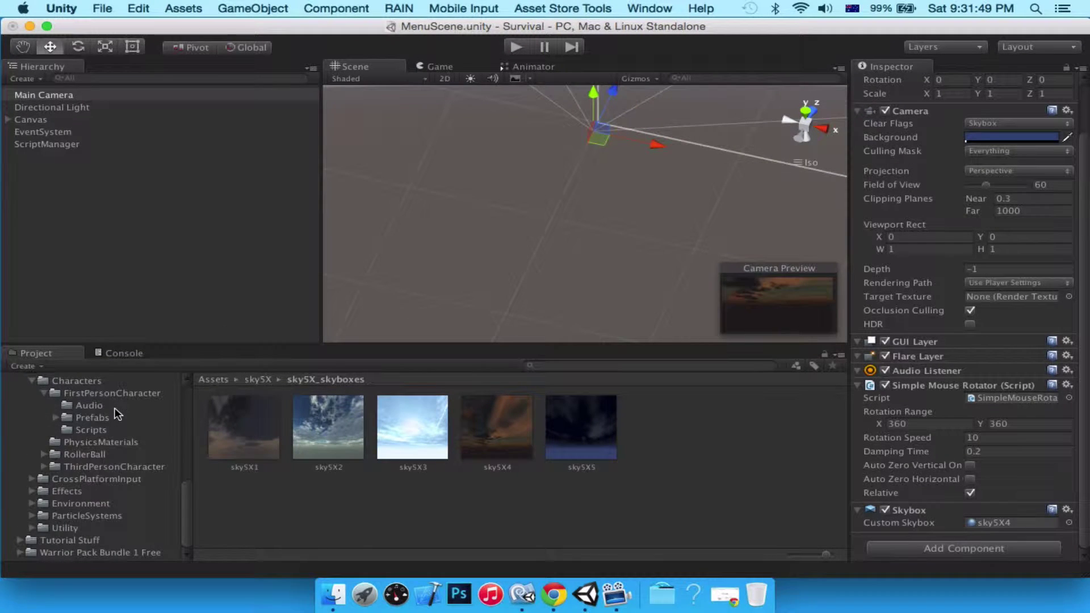
{"action": "scroll", "coordinate": [110, 420], "scroll_direction": "up", "scroll_amount": 10}
{"action": "left_click", "coordinate": [57, 452]}
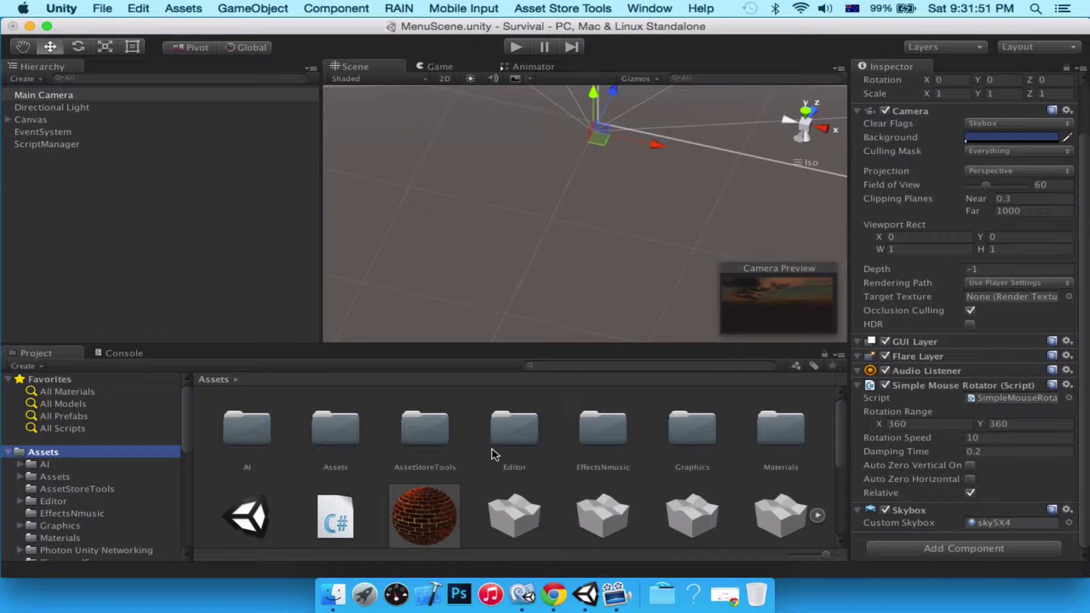
{"action": "scroll", "coordinate": [492, 448], "scroll_direction": "down", "scroll_amount": 5}
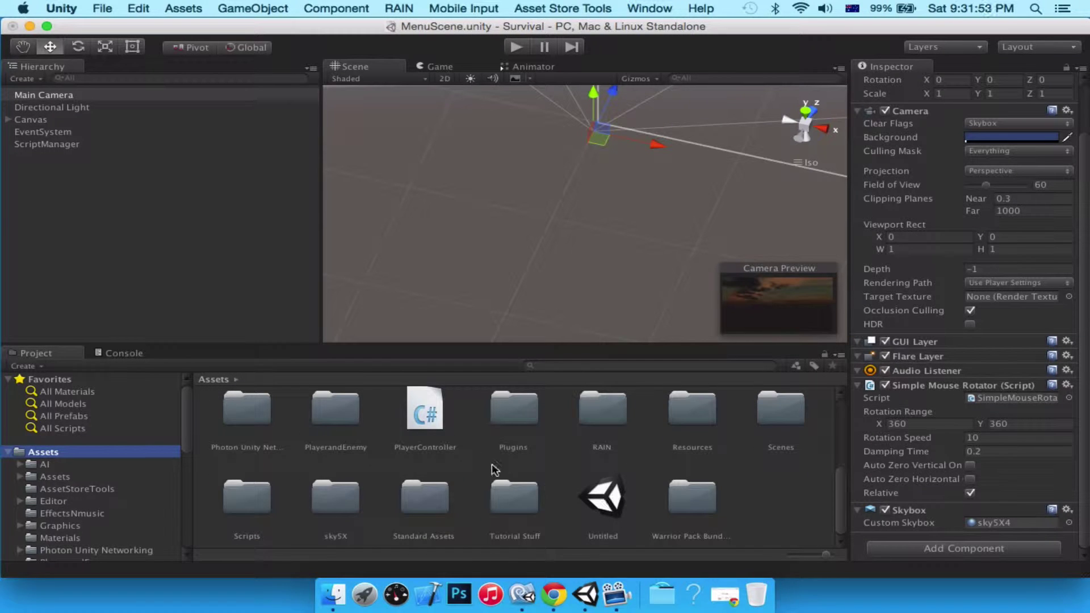
{"action": "scroll", "coordinate": [605, 499], "scroll_direction": "up", "scroll_amount": 3}
{"action": "left_click", "coordinate": [765, 532]}
{"action": "double_click", "coordinate": [765, 530]}
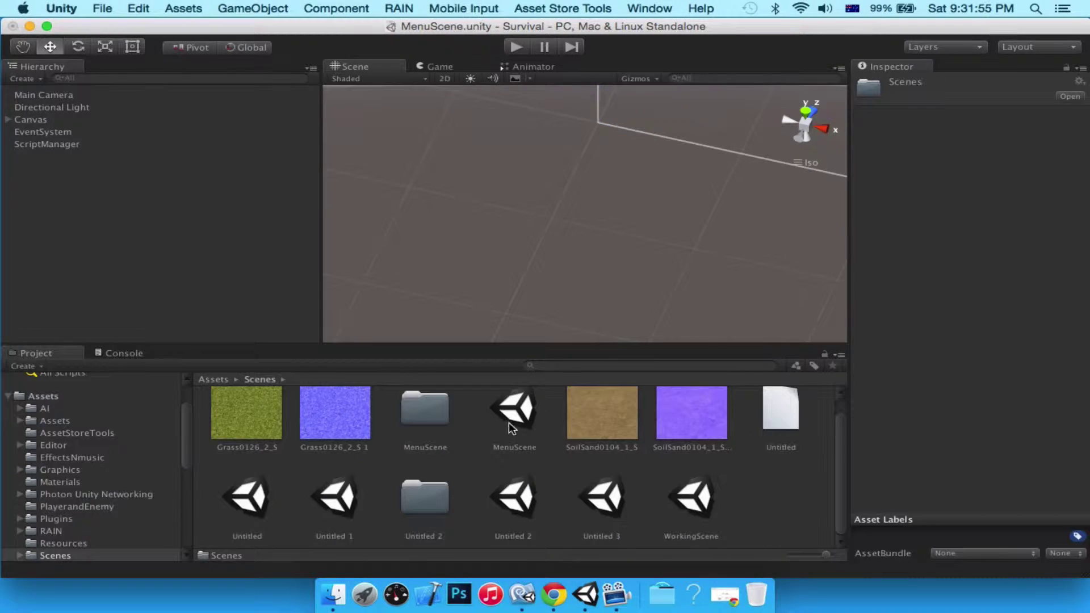
{"action": "double_click", "coordinate": [510, 496]}
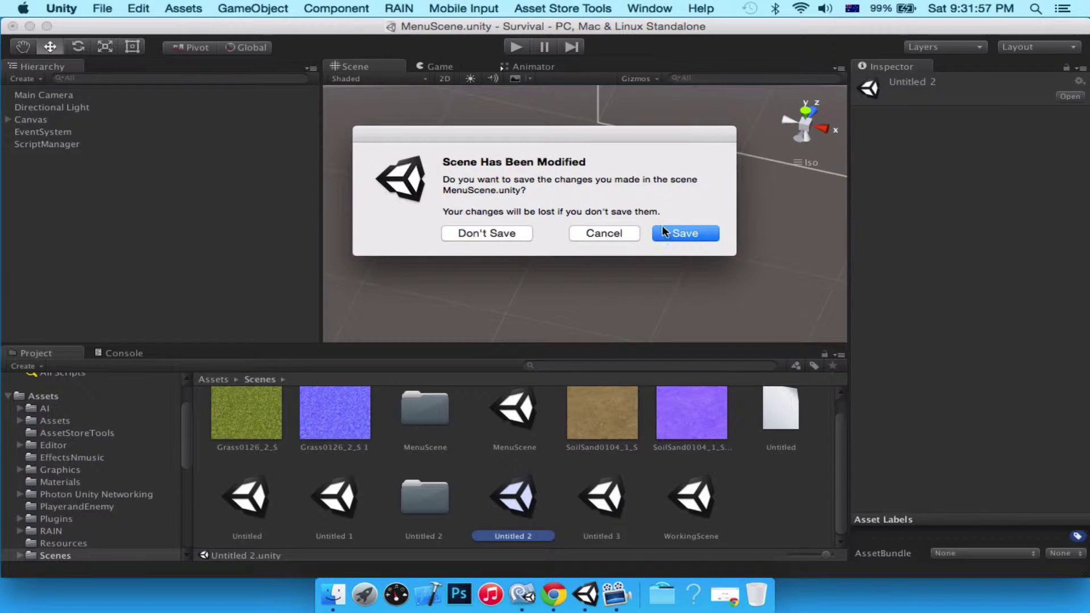
{"action": "left_click", "coordinate": [680, 238]}
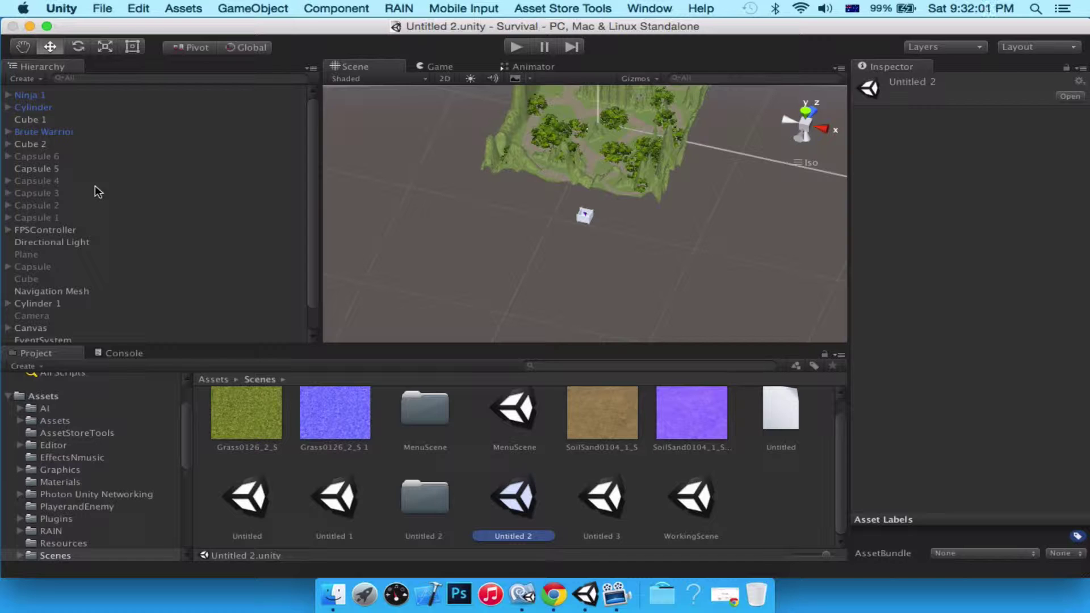
Step: Select both the FPSController's FirstPersonCharacter and the inactive Camera object, and add a Skybox component to them
{"action": "left_click", "coordinate": [8, 229]}
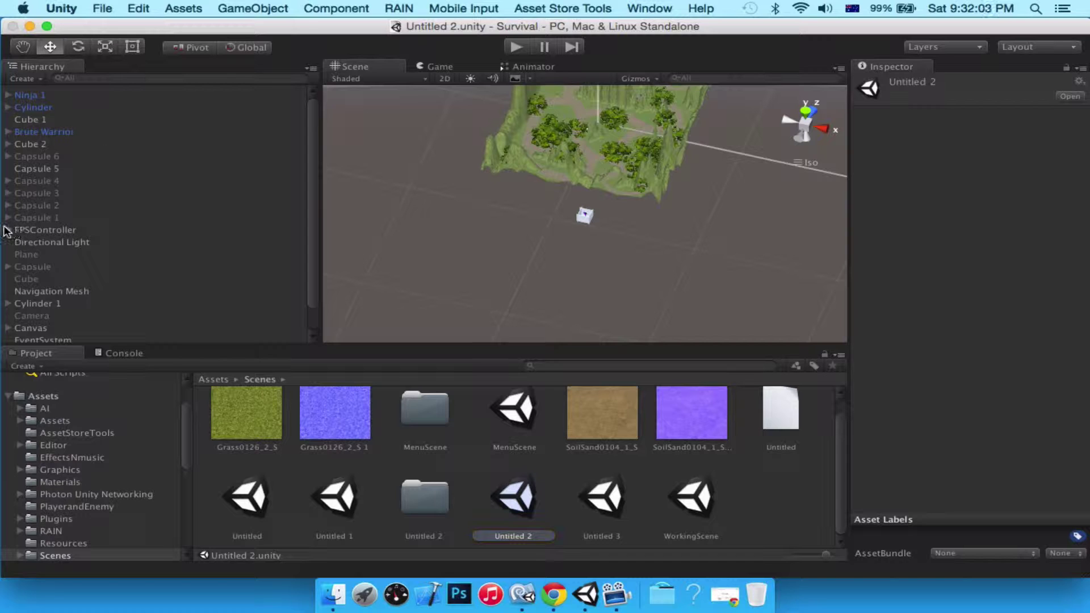
{"action": "left_click", "coordinate": [40, 241]}
{"action": "scroll", "coordinate": [203, 250], "scroll_direction": "down", "scroll_amount": 3}
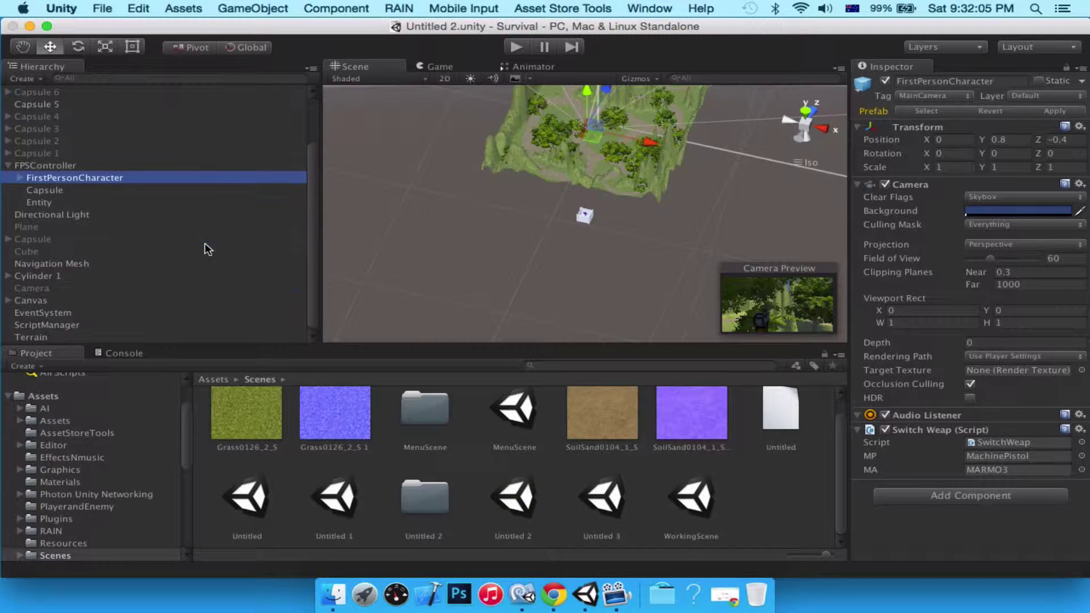
{"action": "scroll", "coordinate": [116, 295], "scroll_direction": "up", "scroll_amount": 3}
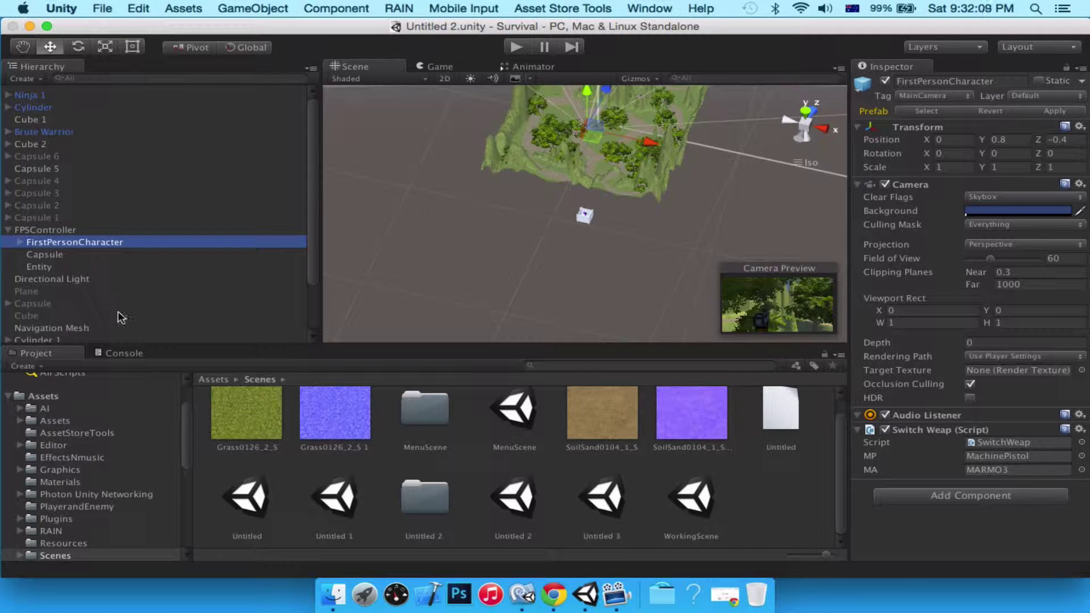
{"action": "scroll", "coordinate": [117, 317], "scroll_direction": "down", "scroll_amount": 3}
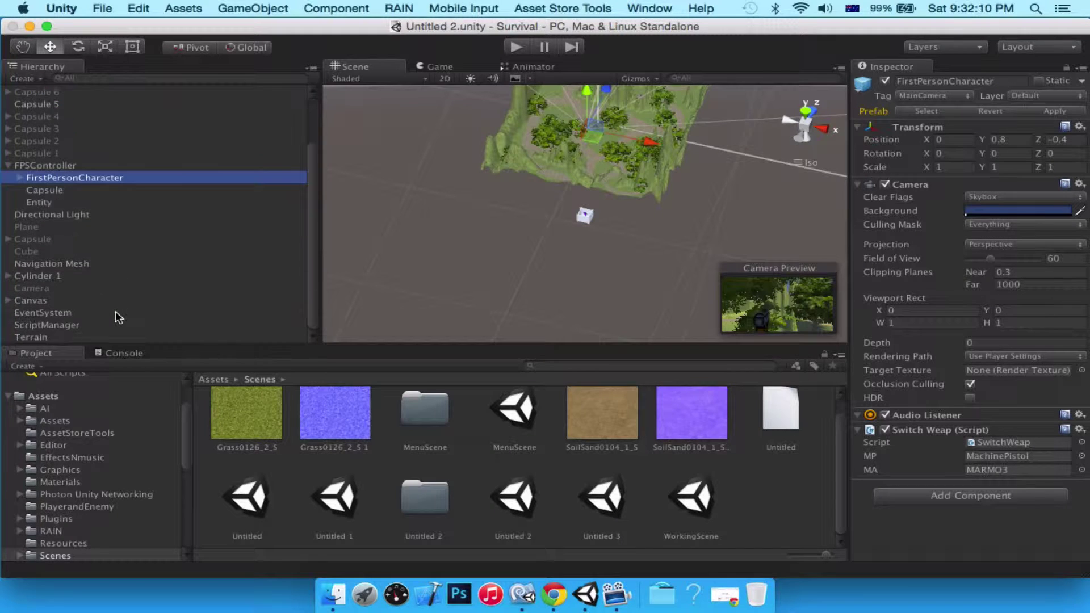
{"action": "left_click", "coordinate": [74, 288], "text": "super"}
{"action": "left_click", "coordinate": [942, 471]}
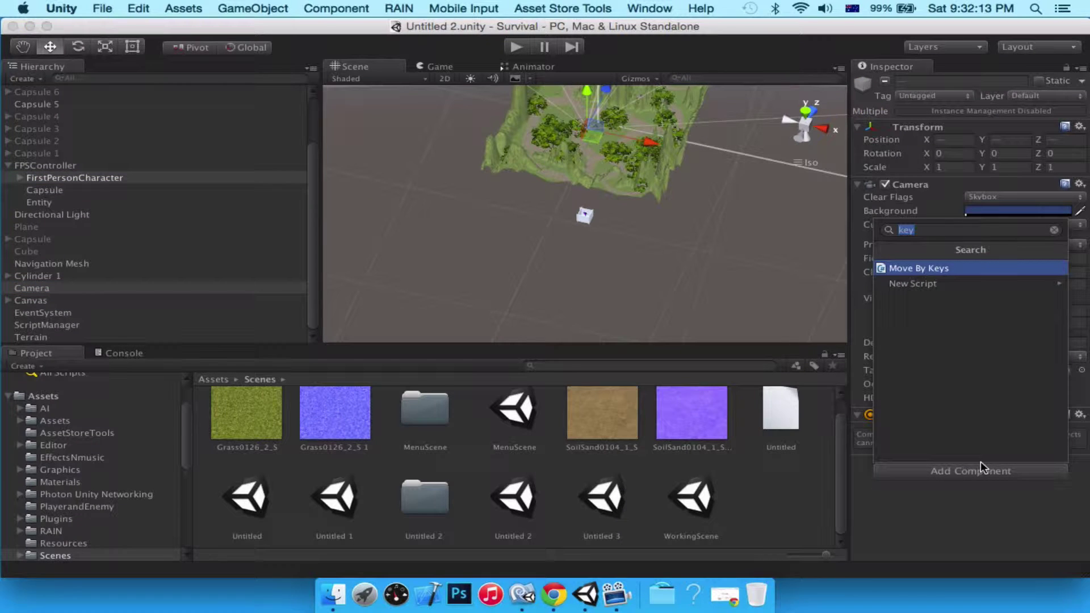
{"action": "type", "text": "sky"}
{"action": "key", "text": "Return"}
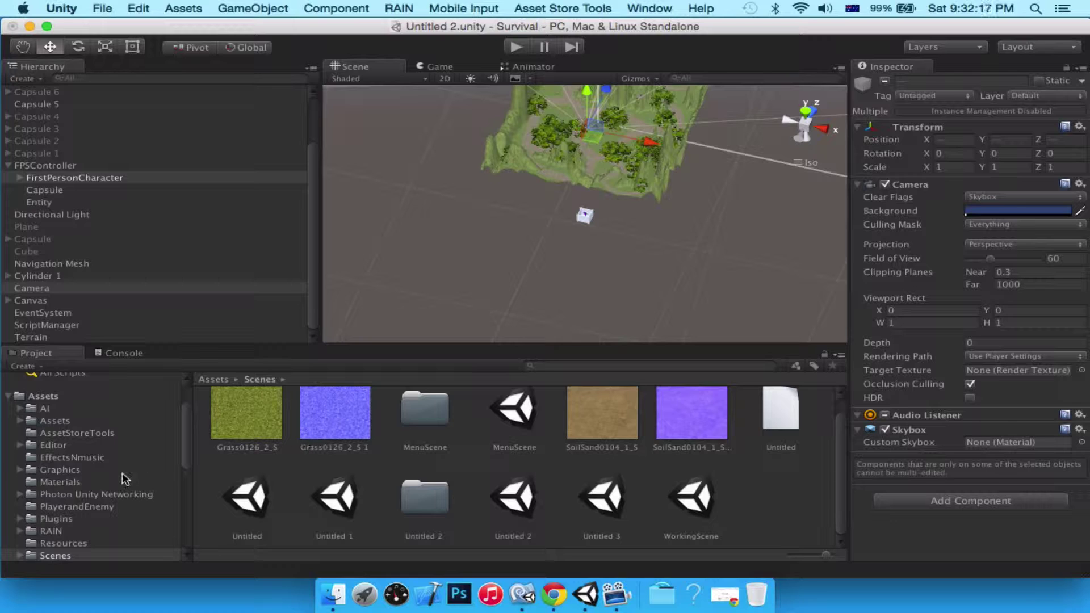
Step: Assign the sky5X5 material from sky5X_skyboxes as the Custom Skybox of both selected cameras and start play mode
{"action": "scroll", "coordinate": [125, 475], "scroll_direction": "down", "scroll_amount": 5}
{"action": "left_click", "coordinate": [88, 481]}
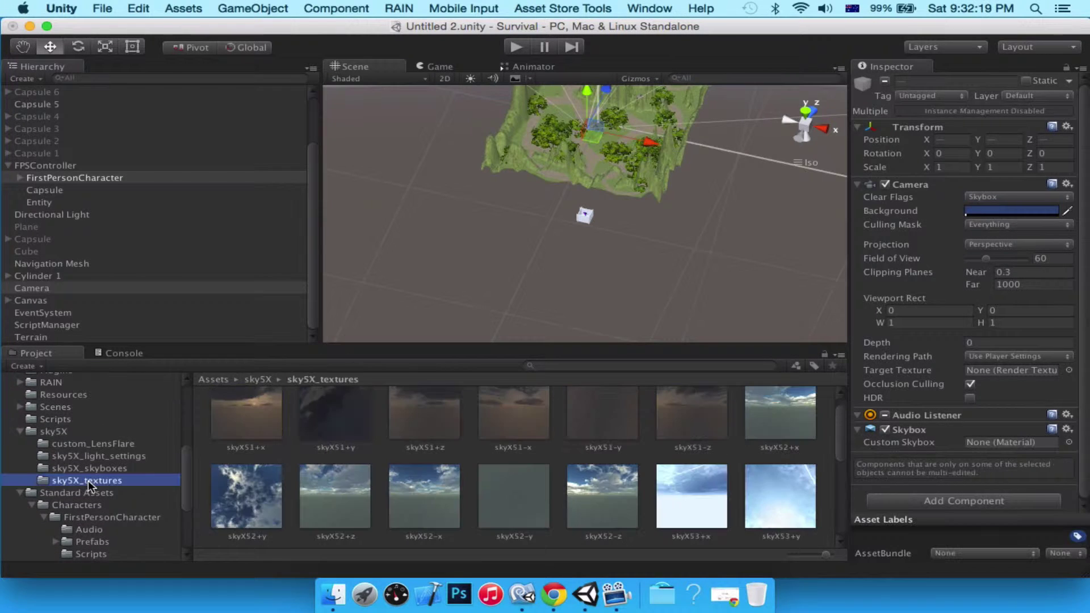
{"action": "left_click", "coordinate": [88, 469]}
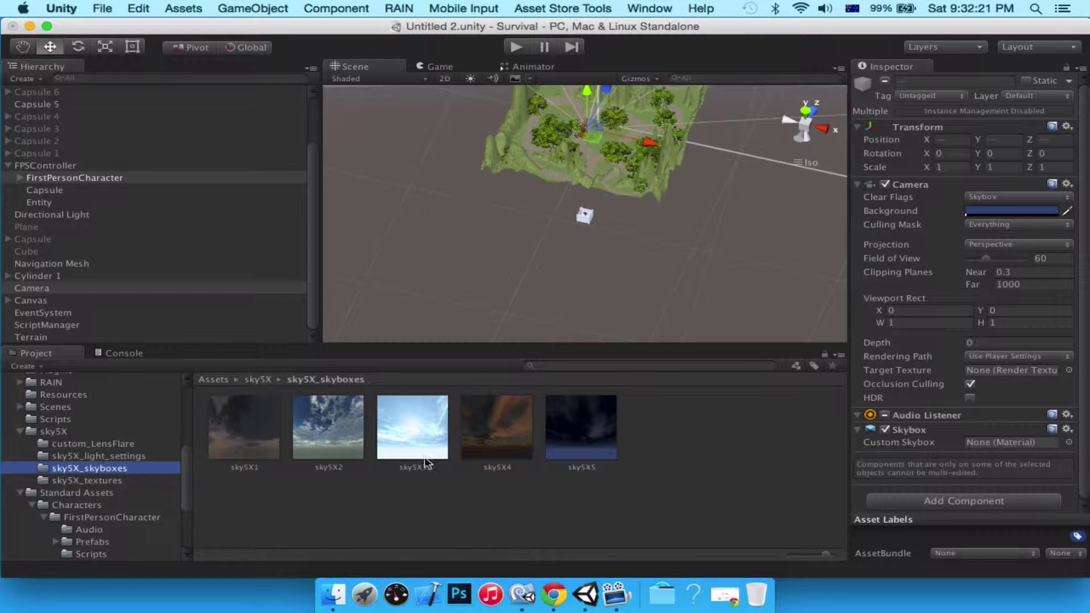
{"action": "left_click", "coordinate": [552, 437]}
{"action": "left_click_drag", "start_coordinate": [552, 437], "coordinate": [999, 446]}
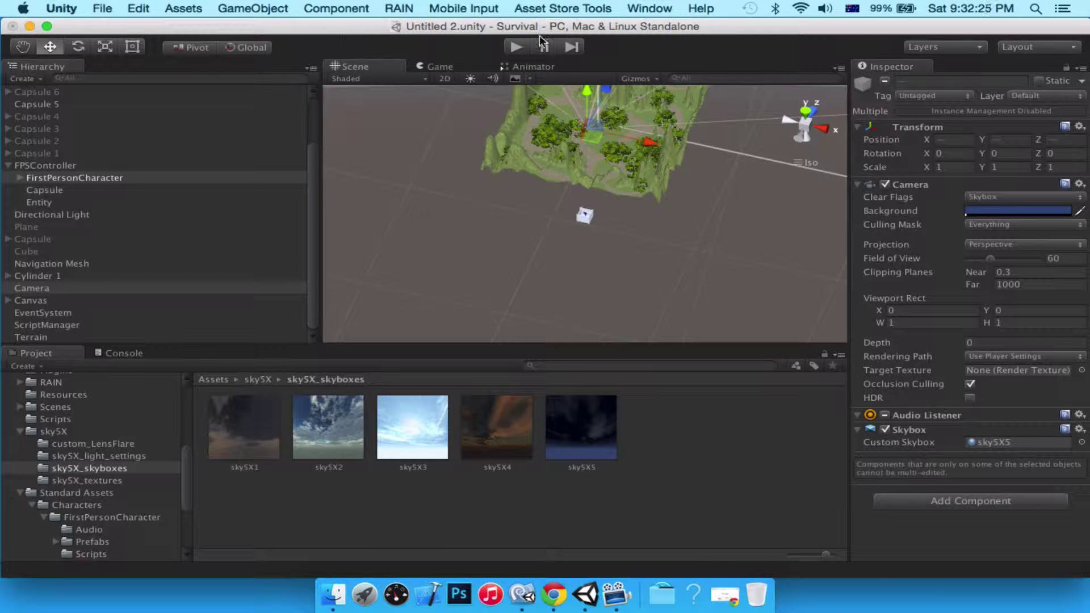
{"action": "left_click", "coordinate": [506, 47]}
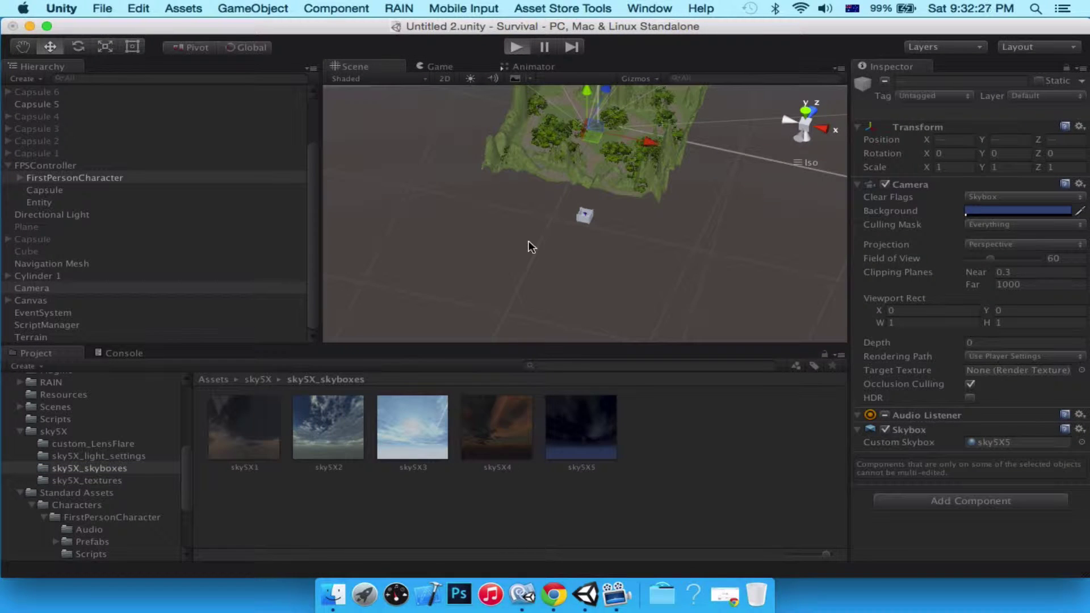
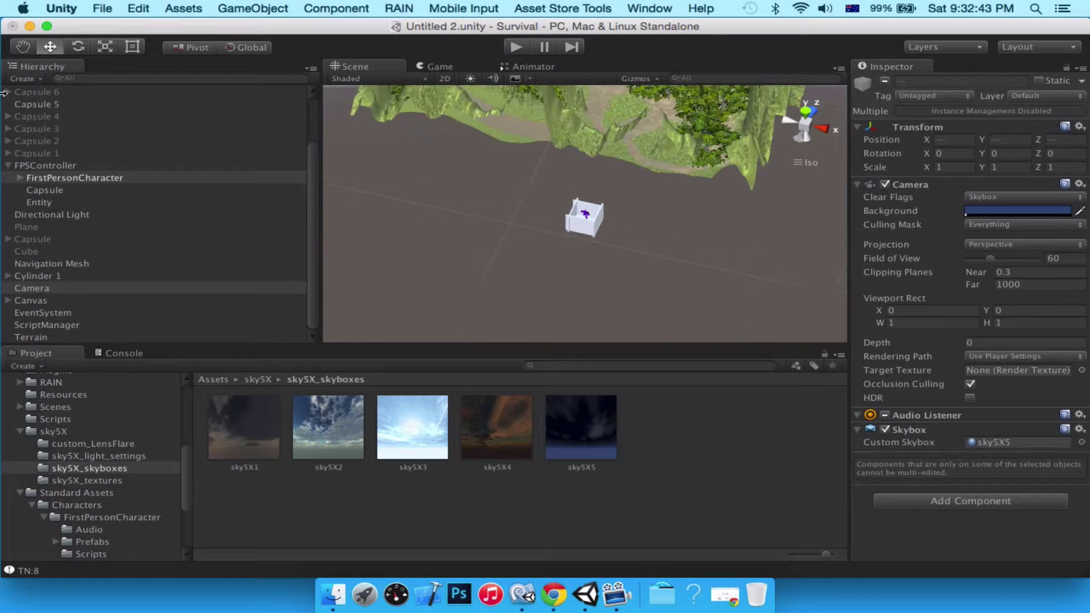
Step: Assign the 35mm Aliens lens flare from the custom_LensFlare folder as the Flare of the Directional Light
{"action": "left_click", "coordinate": [42, 215]}
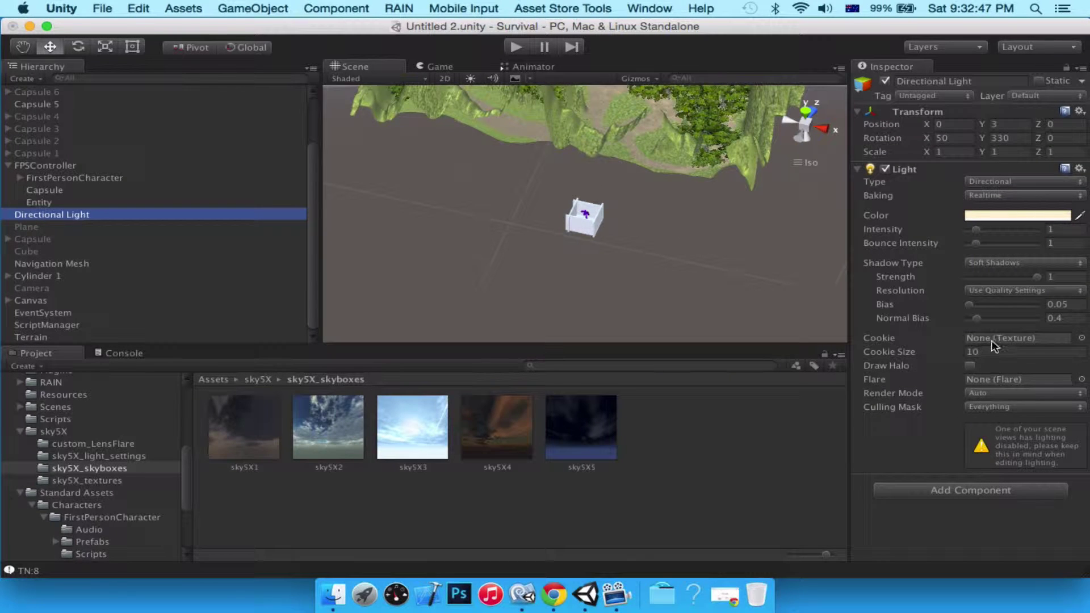
{"action": "left_click", "coordinate": [984, 378]}
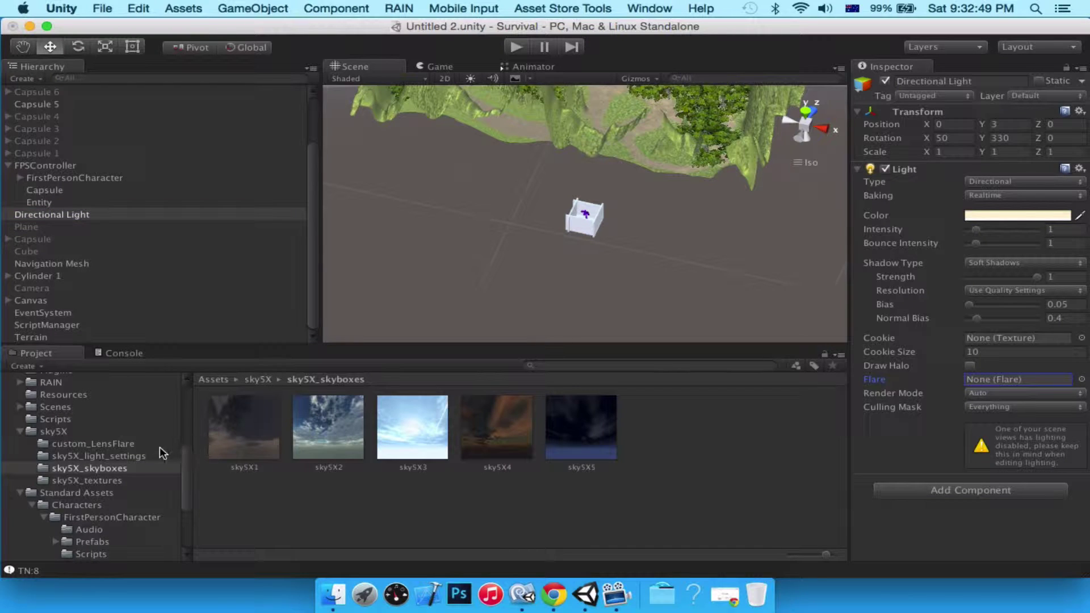
{"action": "left_click", "coordinate": [108, 443]}
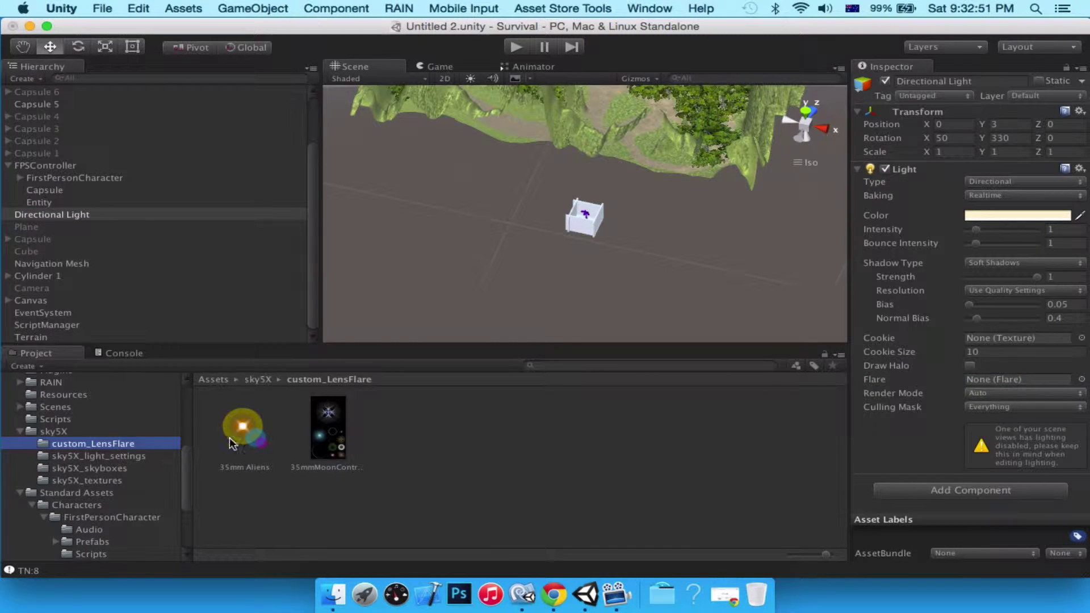
{"action": "left_click_drag", "start_coordinate": [249, 430], "coordinate": [1024, 381]}
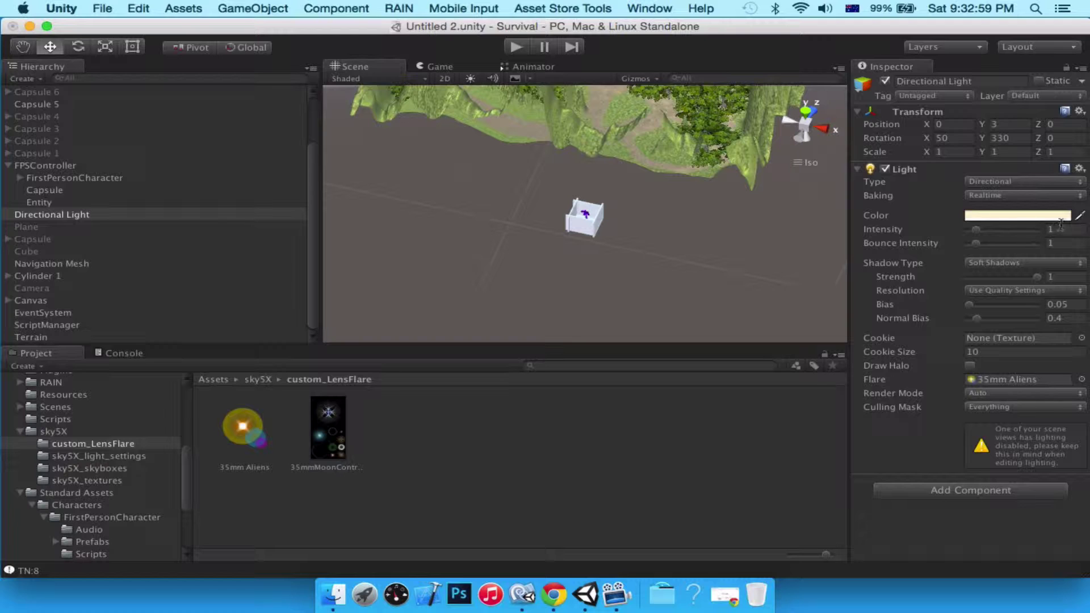
Step: Sample white as the Directional Light's colour and set its intensity to 0.4
{"action": "left_click", "coordinate": [1079, 215]}
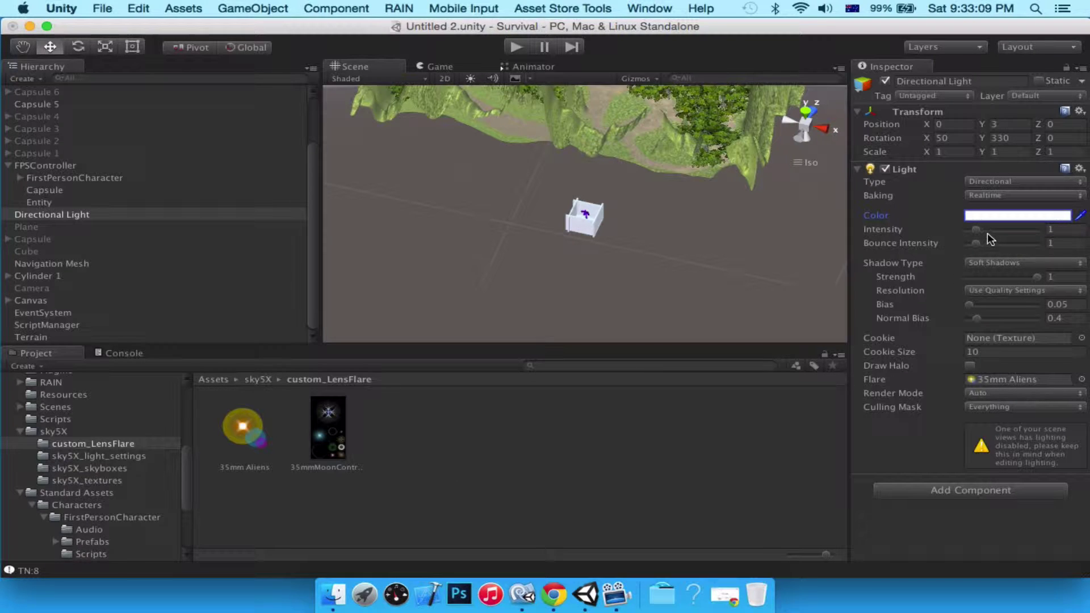
{"action": "left_click_drag", "start_coordinate": [974, 230], "coordinate": [966, 229]}
{"action": "left_click", "coordinate": [1053, 229]}
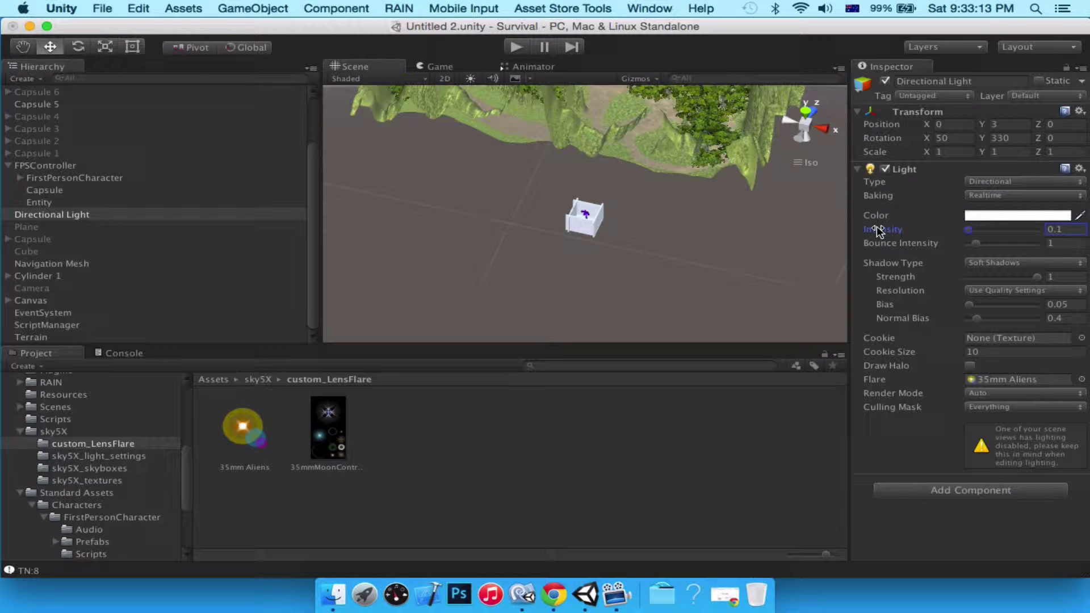
{"action": "left_click_drag", "start_coordinate": [1067, 230], "coordinate": [1056, 229]}
Step: Adjust the Directional Light's bounce intensity and set it to 1
{"action": "mouse_move", "coordinate": [976, 243]}
{"action": "left_mouse_down"}
{"action": "mouse_move", "coordinate": [958, 243]}
{"action": "mouse_move", "coordinate": [977, 244]}
{"action": "left_mouse_up"}
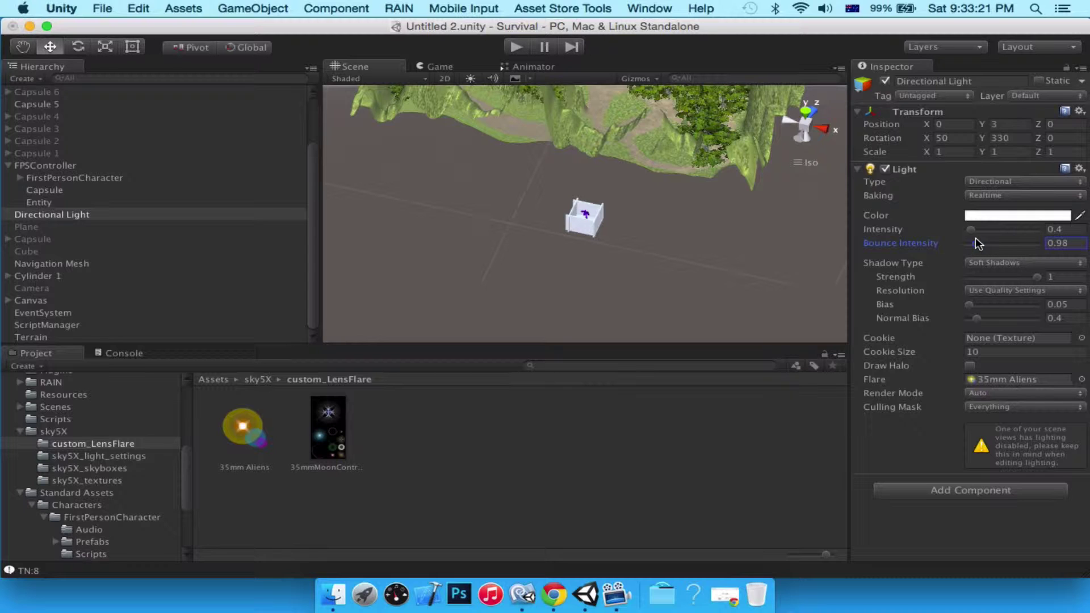
{"action": "left_click", "coordinate": [1067, 243]}
{"action": "type", "text": "1"}
Step: Examine the recommended light settings in the sky1_colorSettings and sky5_colorSettings images of the sky5X_light_settings folder
{"action": "left_click", "coordinate": [79, 456]}
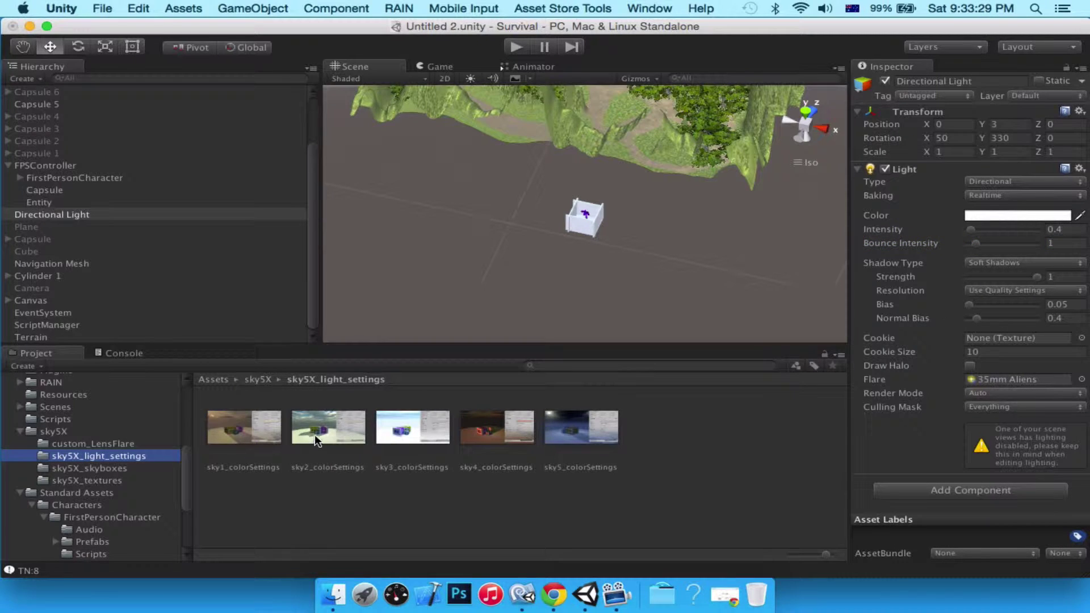
{"action": "left_click", "coordinate": [315, 437]}
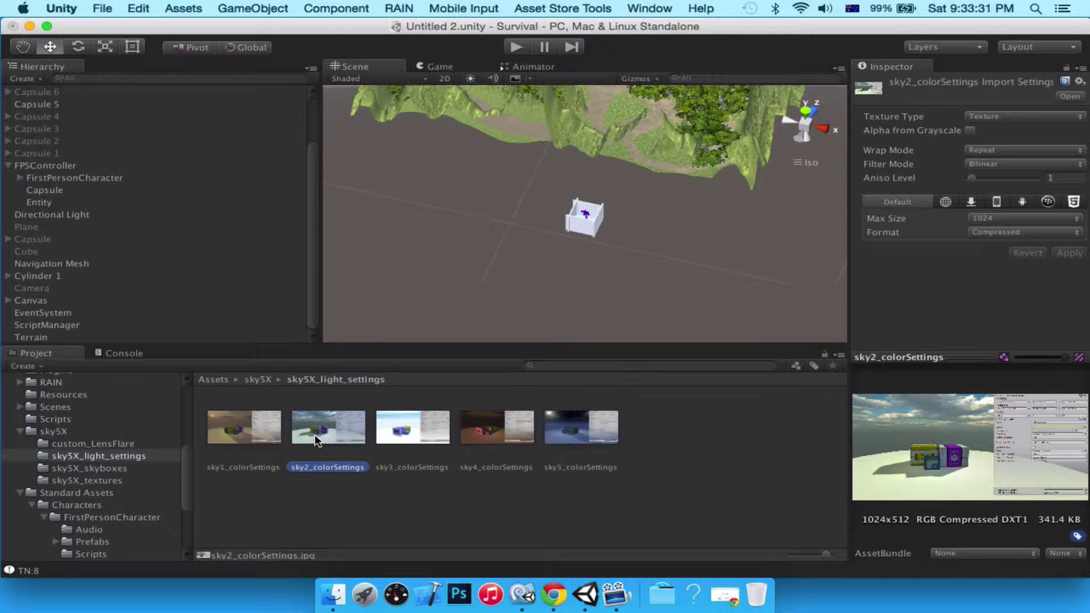
{"action": "left_click", "coordinate": [266, 457]}
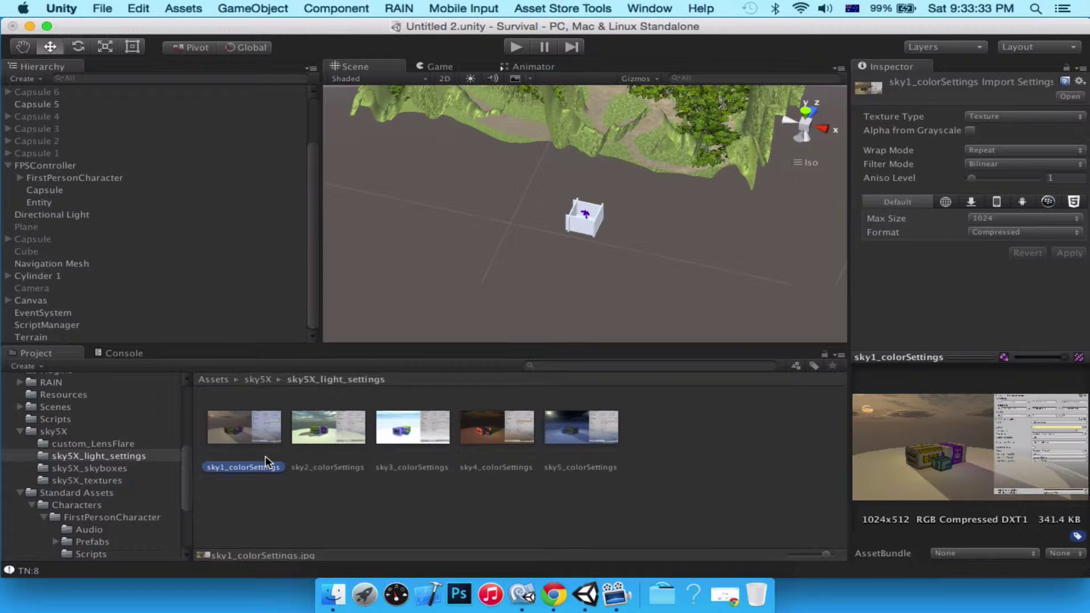
{"action": "double_click", "coordinate": [265, 456]}
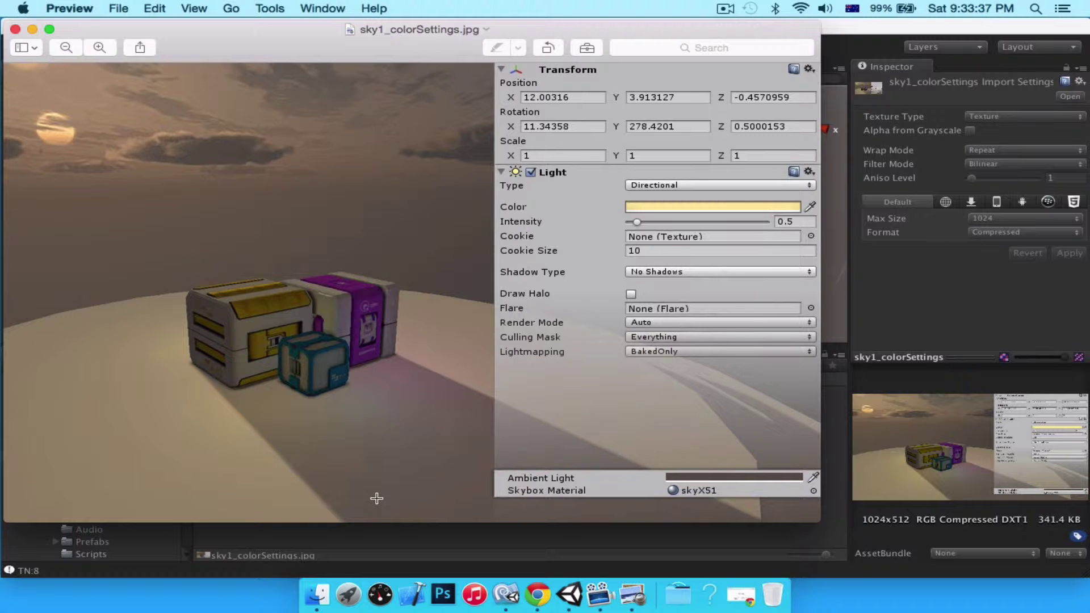
{"action": "left_click", "coordinate": [15, 29]}
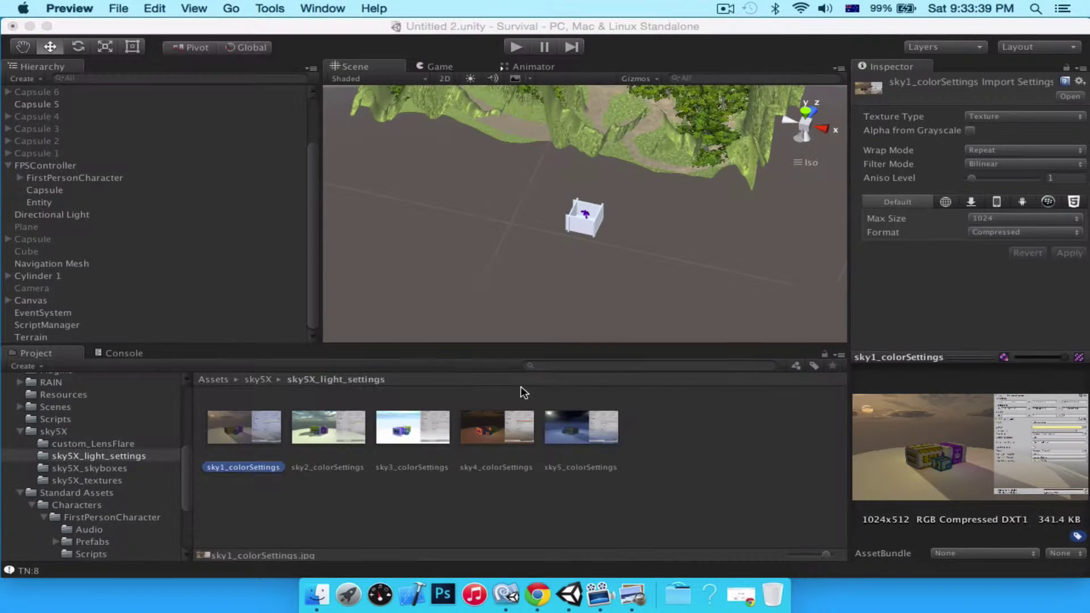
{"action": "left_click", "coordinate": [565, 420]}
{"action": "double_click", "coordinate": [566, 420]}
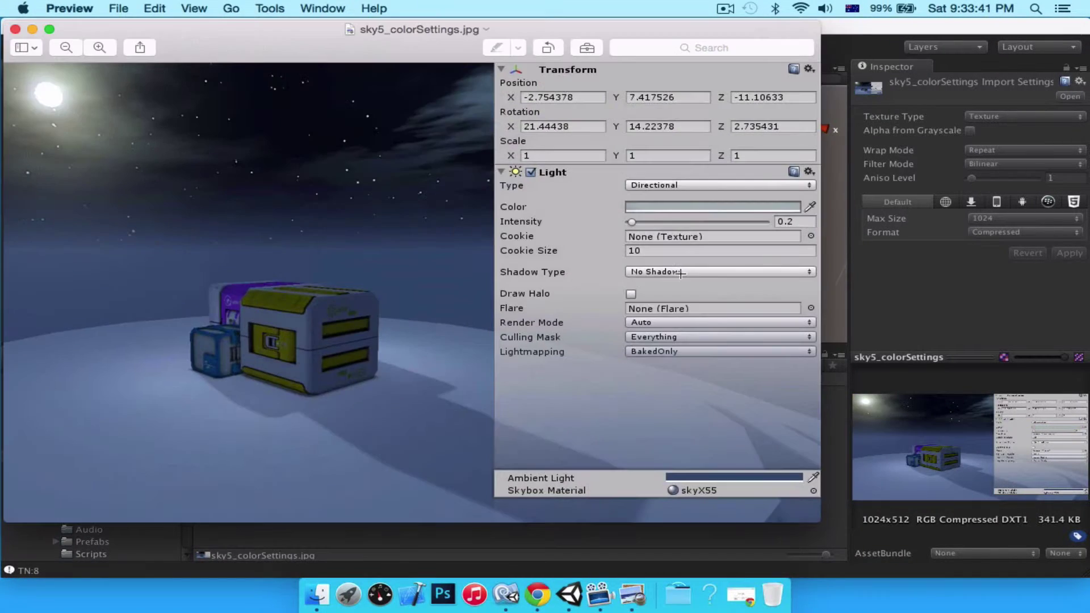
{"action": "left_click", "coordinate": [15, 29]}
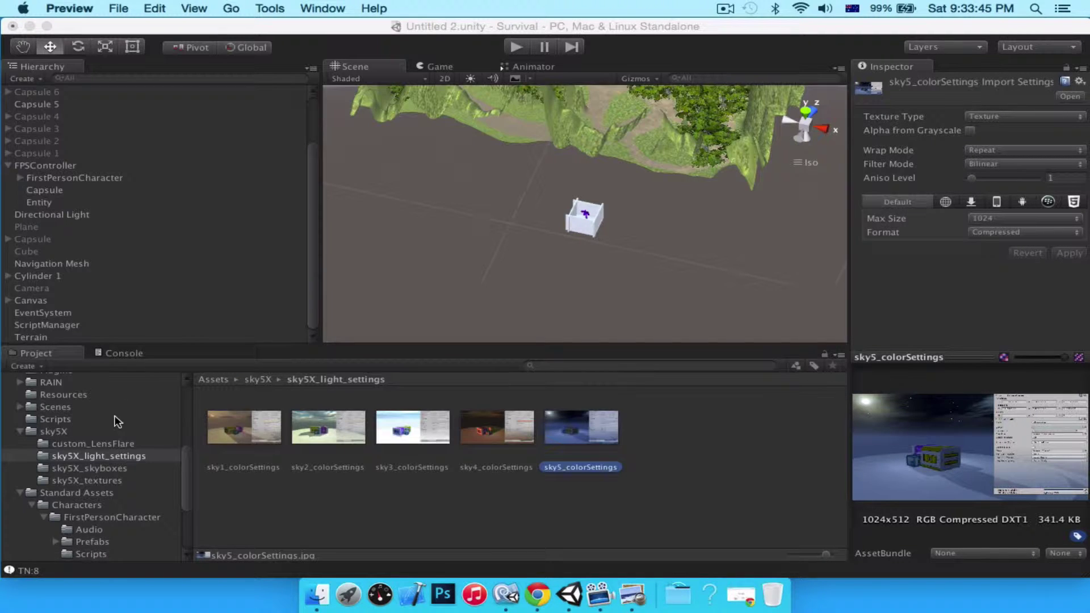
Step: Look into the sky5X_textures folder and inspect the shared settings of the Camera and FirstPersonCharacter objects
{"action": "left_click", "coordinate": [113, 469]}
{"action": "left_click", "coordinate": [125, 477]}
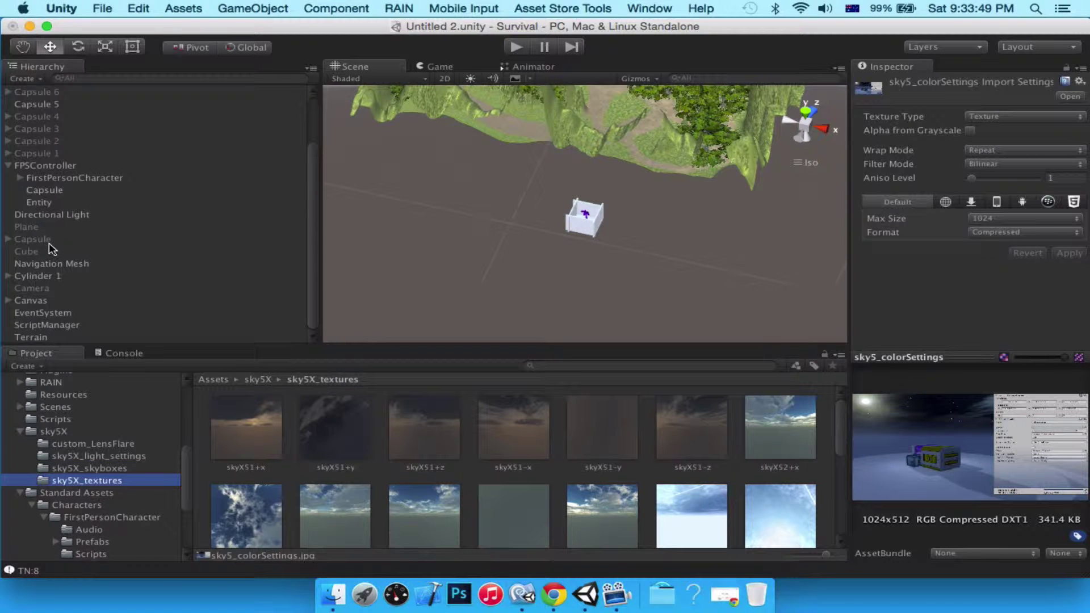
{"action": "left_click", "coordinate": [49, 287]}
{"action": "left_click", "coordinate": [77, 179], "text": "super"}
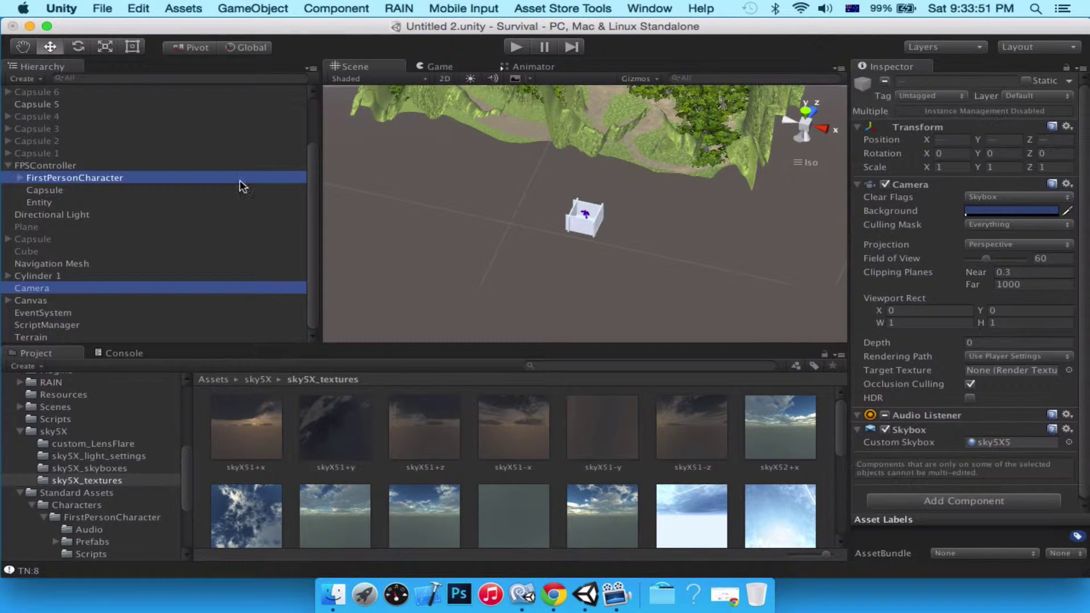
{"action": "left_click", "coordinate": [64, 226]}
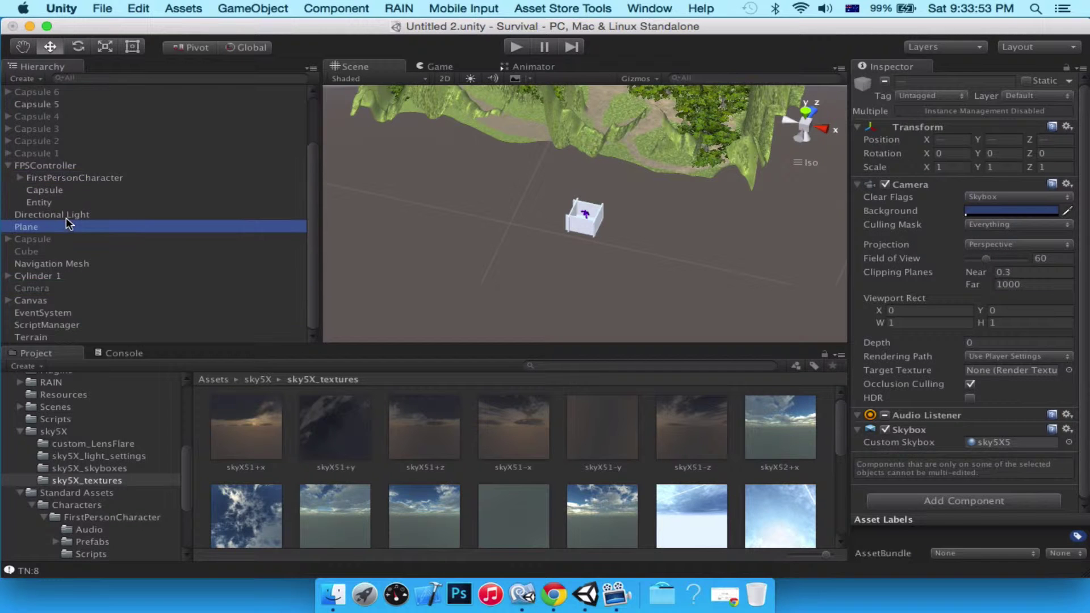
Step: Set the Directional Light's colour to a pale blue of RGB 150, 188, 232 and its intensity to 1
{"action": "left_click", "coordinate": [62, 215]}
{"action": "left_click", "coordinate": [1036, 215]}
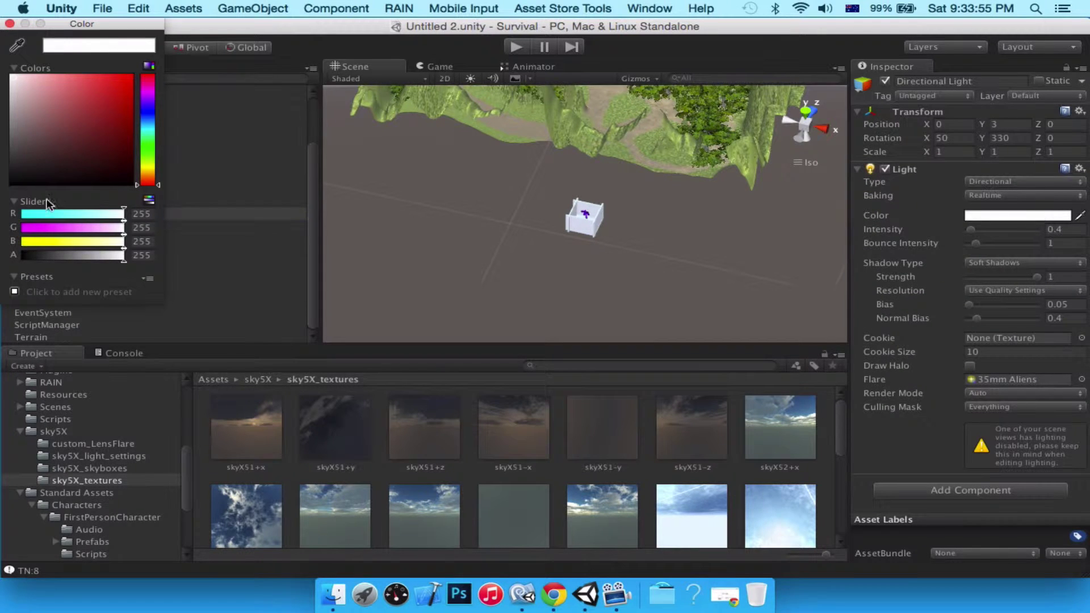
{"action": "left_click", "coordinate": [147, 104]}
{"action": "mouse_move", "coordinate": [126, 105]}
{"action": "left_mouse_down"}
{"action": "mouse_move", "coordinate": [73, 122]}
{"action": "mouse_move", "coordinate": [46, 96]}
{"action": "left_mouse_up"}
{"action": "left_click", "coordinate": [145, 118]}
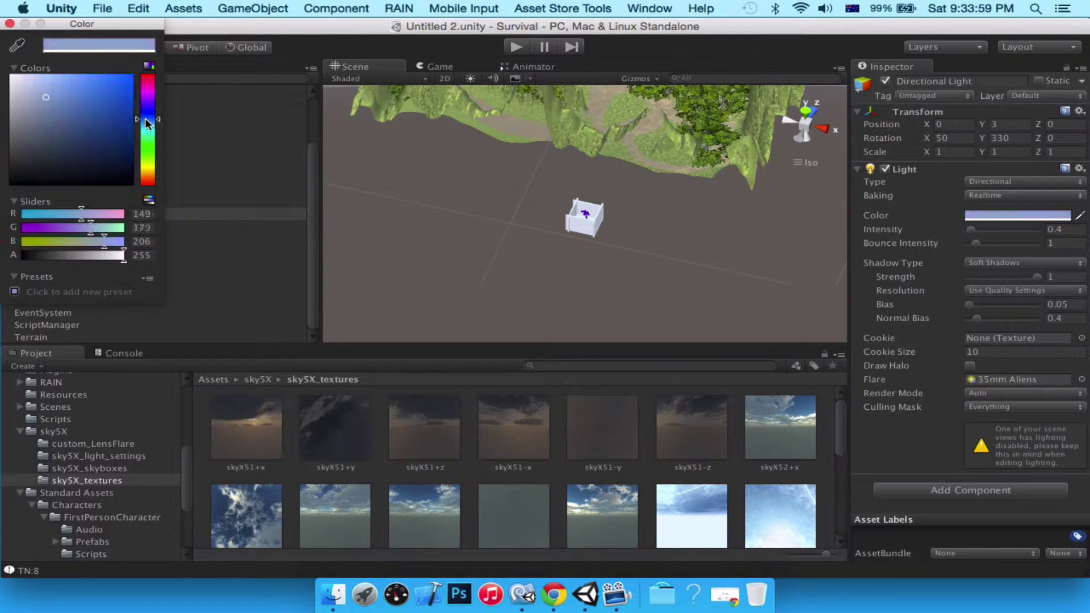
{"action": "left_click", "coordinate": [54, 86]}
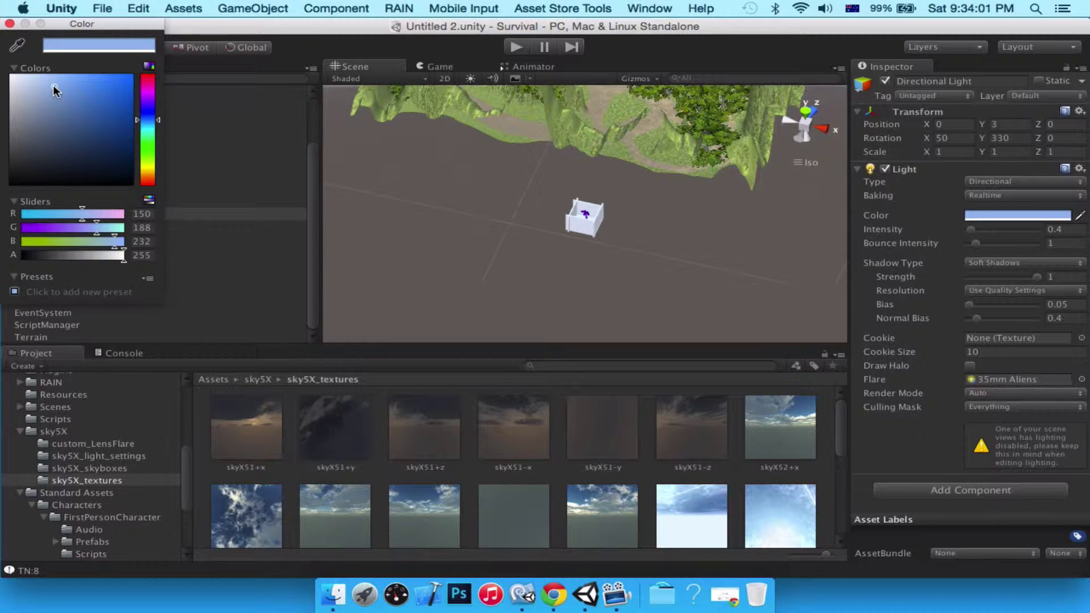
{"action": "left_click", "coordinate": [9, 23]}
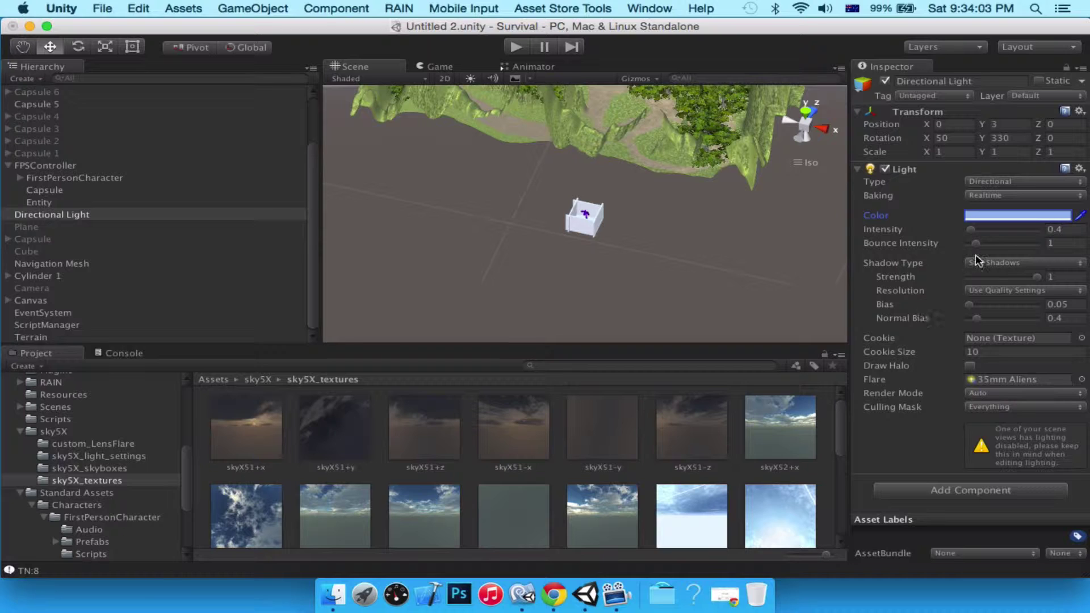
{"action": "left_click", "coordinate": [1054, 230]}
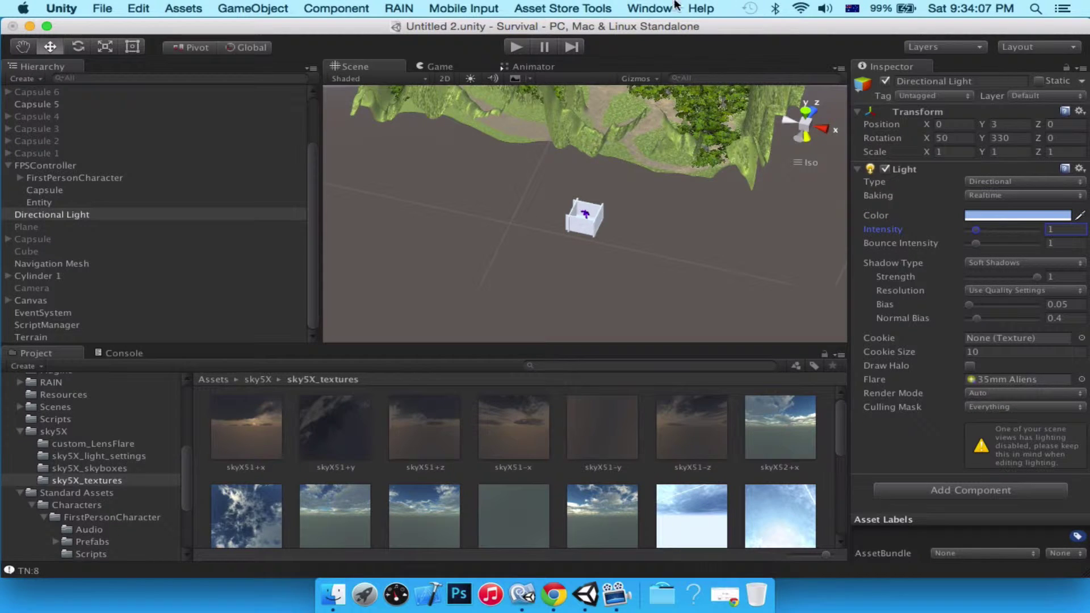
Step: Open the scene's Lighting settings and rearrange that window and the main editor window so both can be reached
{"action": "left_click", "coordinate": [605, 7]}
{"action": "mouse_move", "coordinate": [658, 8]}
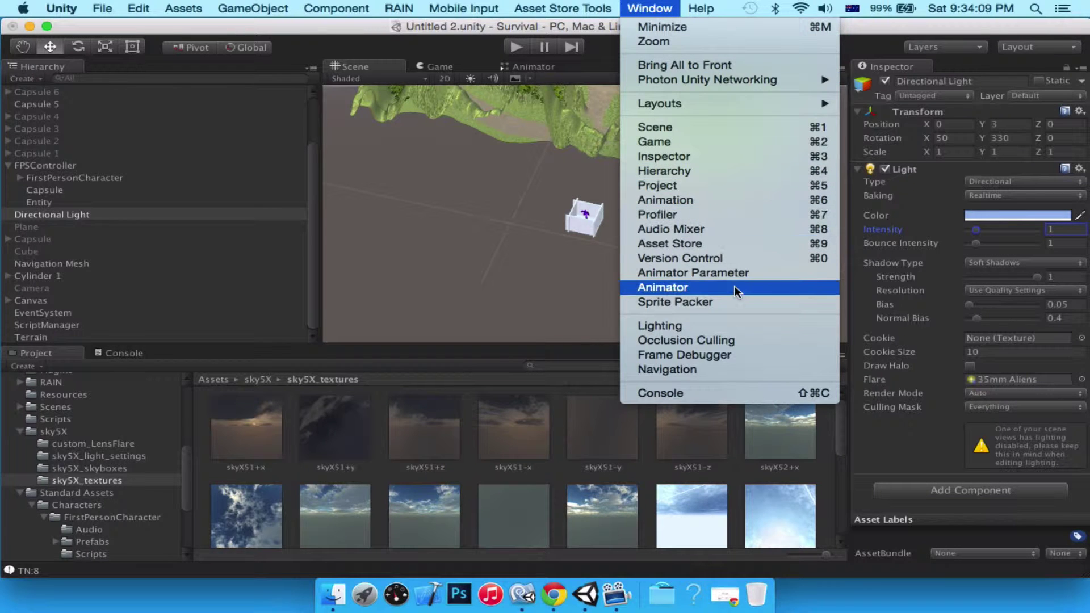
{"action": "left_click", "coordinate": [723, 326]}
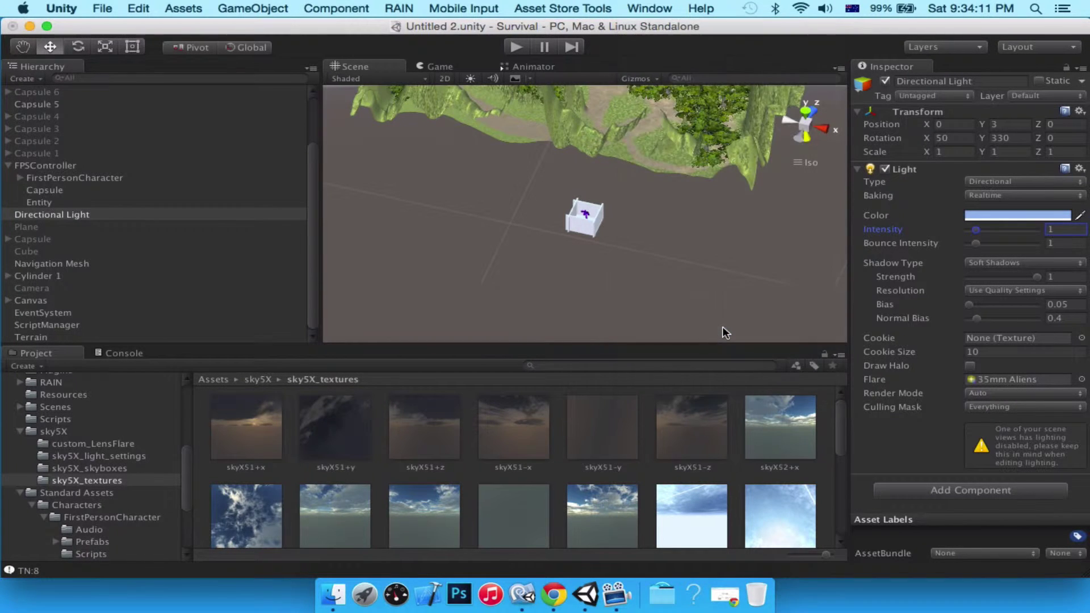
{"action": "left_click", "coordinate": [157, 101]}
{"action": "left_click_drag", "start_coordinate": [113, 26], "coordinate": [532, 26]}
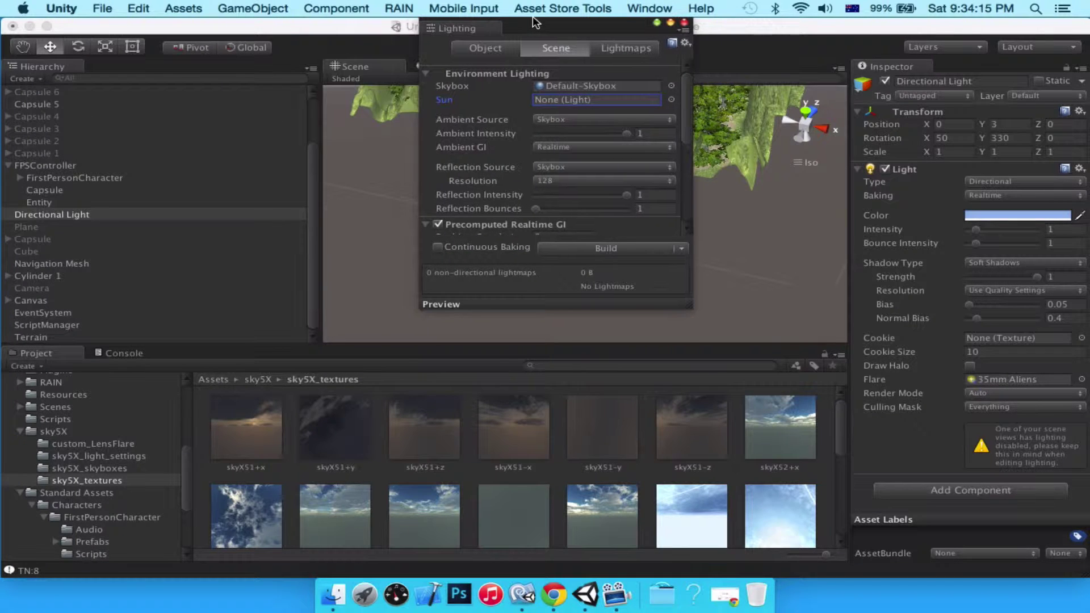
{"action": "left_click_drag", "start_coordinate": [91, 215], "coordinate": [232, 219]}
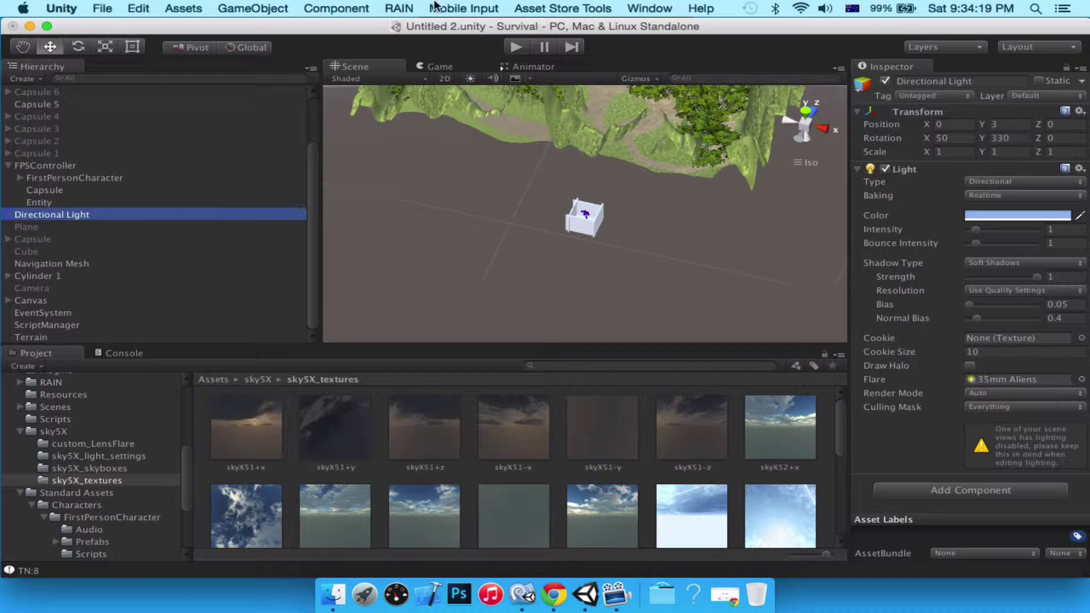
{"action": "left_click_drag", "start_coordinate": [378, 24], "coordinate": [574, 235]}
{"action": "left_click", "coordinate": [585, 197]}
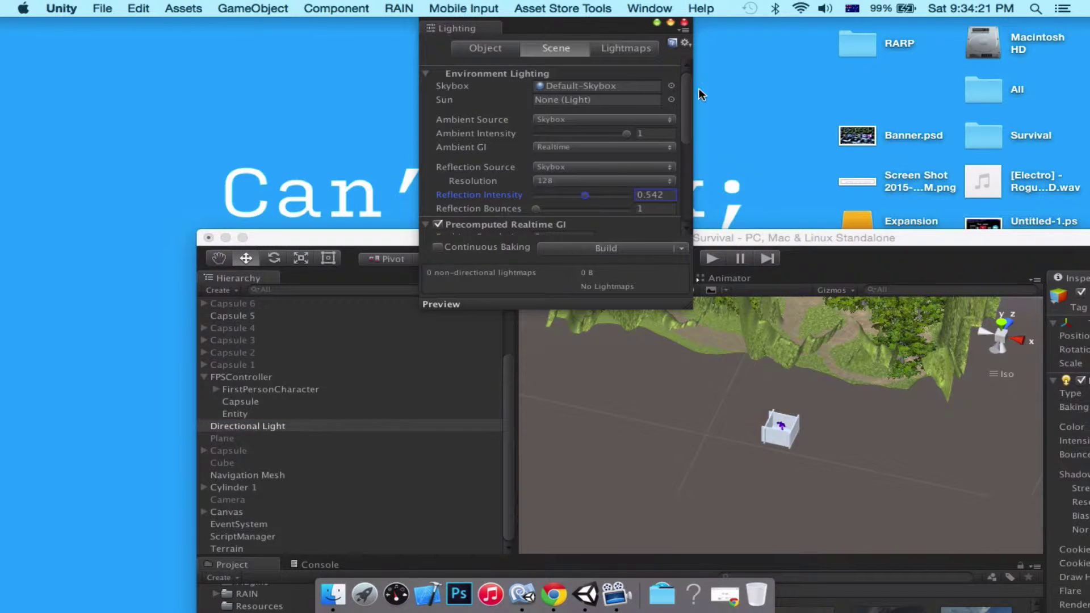
{"action": "left_click", "coordinate": [672, 100]}
{"action": "double_click", "coordinate": [86, 84]}
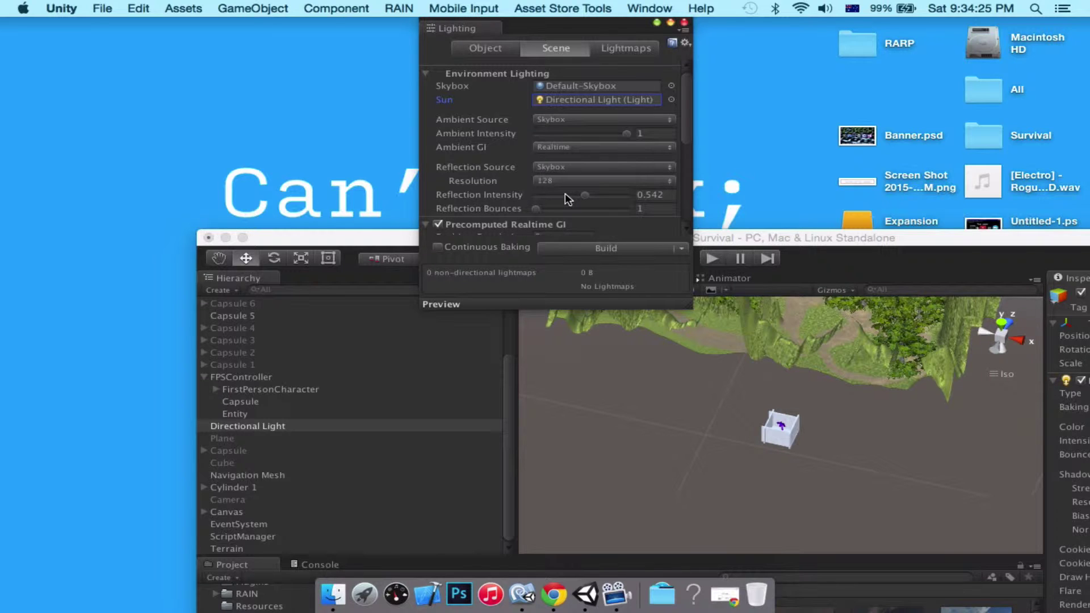
{"action": "key", "text": "super+z"}
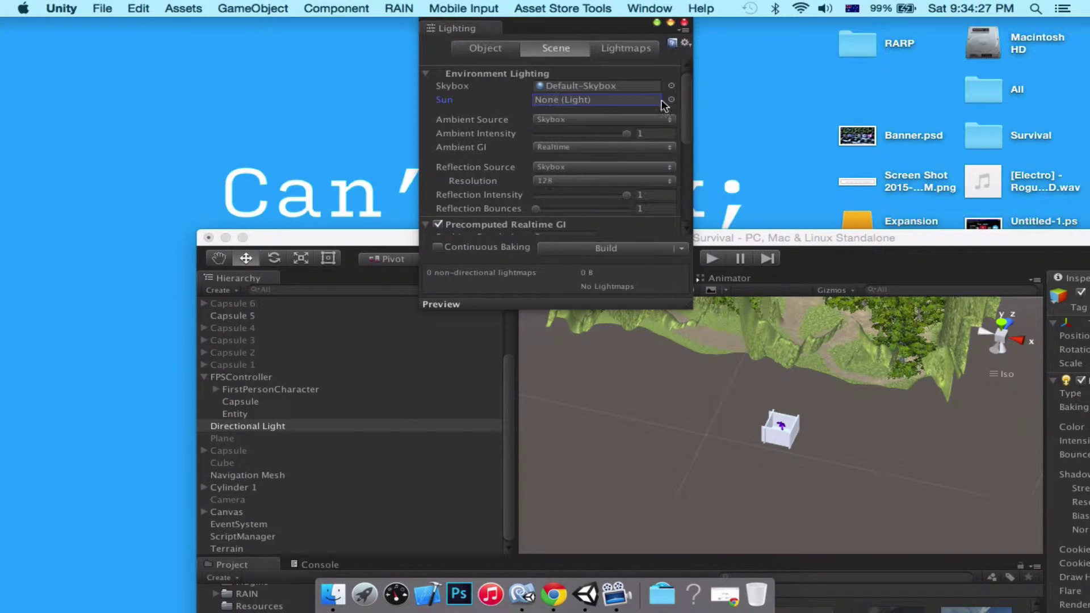
Step: Assign the Directional Light as the Sun in the environment lighting and keep Skybox as the ambient source
{"action": "left_click", "coordinate": [671, 100]}
{"action": "double_click", "coordinate": [34, 83]}
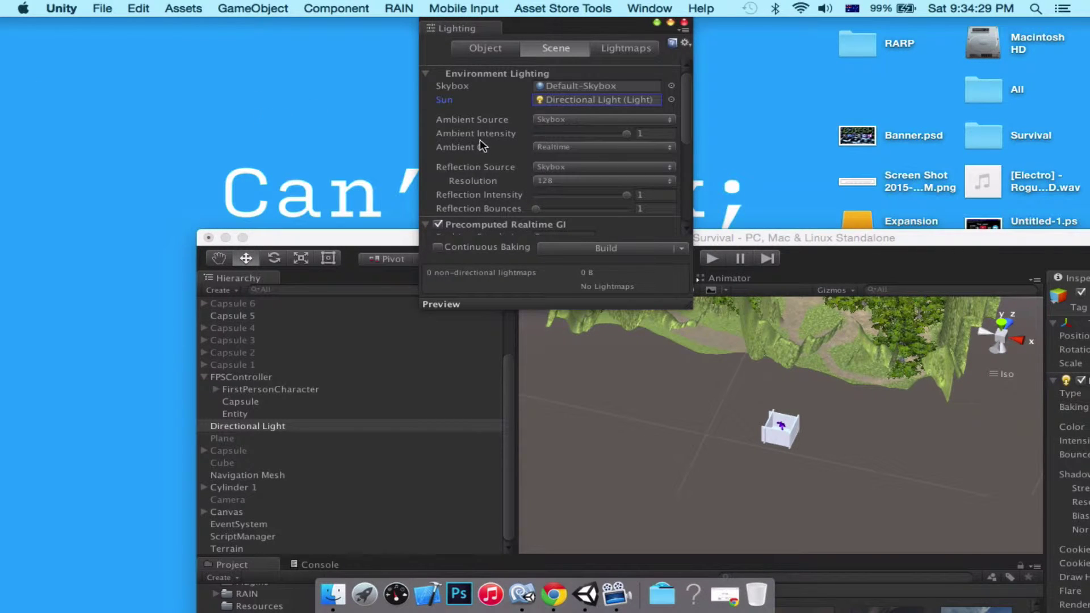
{"action": "left_click", "coordinate": [558, 119]}
{"action": "left_click", "coordinate": [555, 120]}
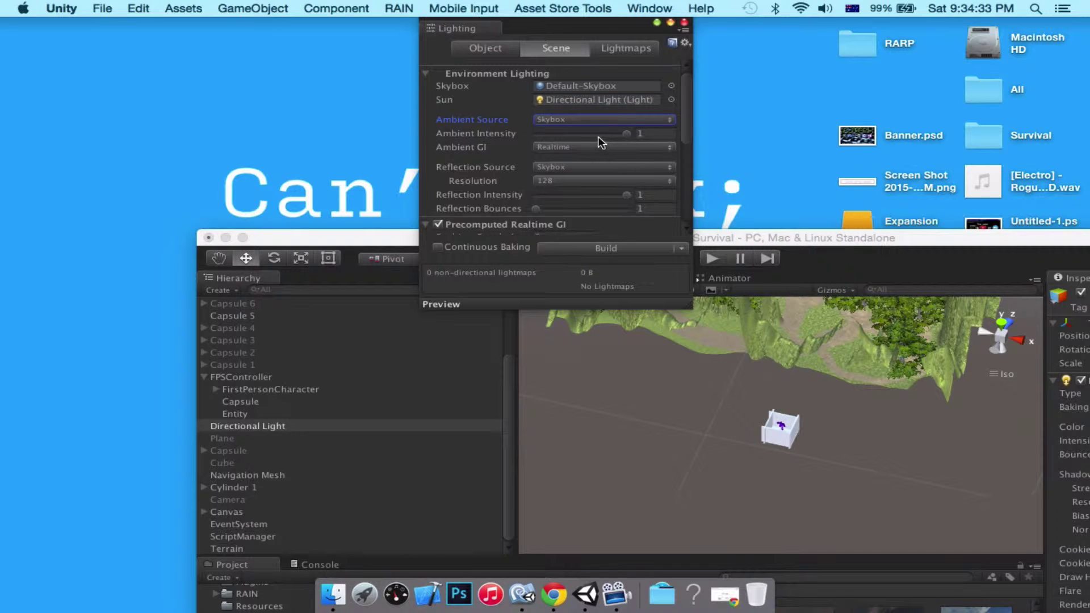
Step: Start building the scene's lighting, close the Lighting window and move the main editor window back into full view
{"action": "scroll", "coordinate": [551, 200], "scroll_direction": "down", "scroll_amount": 3}
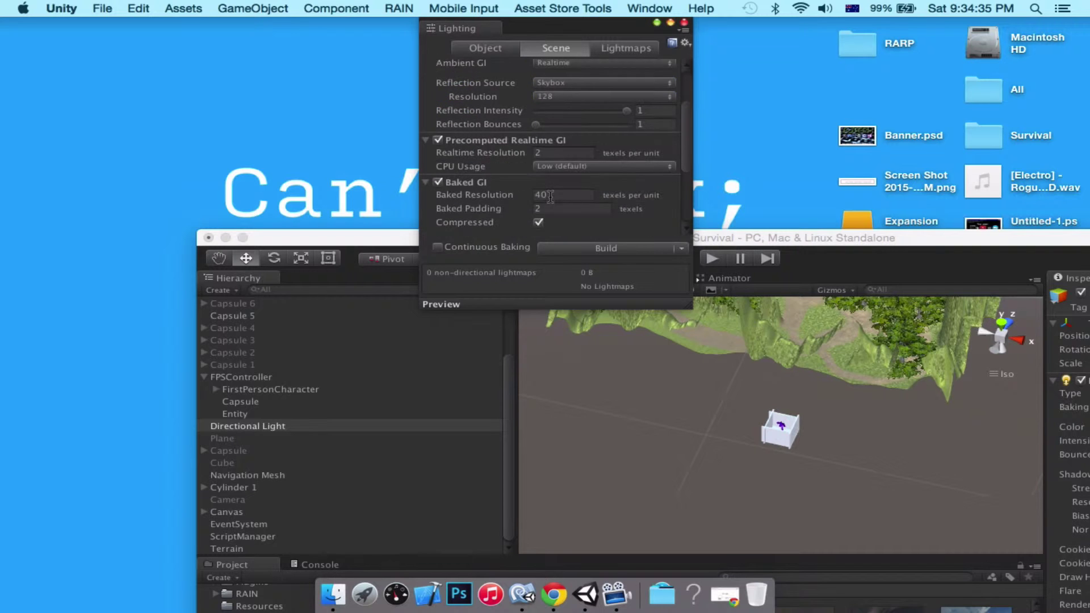
{"action": "scroll", "coordinate": [549, 196], "scroll_direction": "down", "scroll_amount": 5}
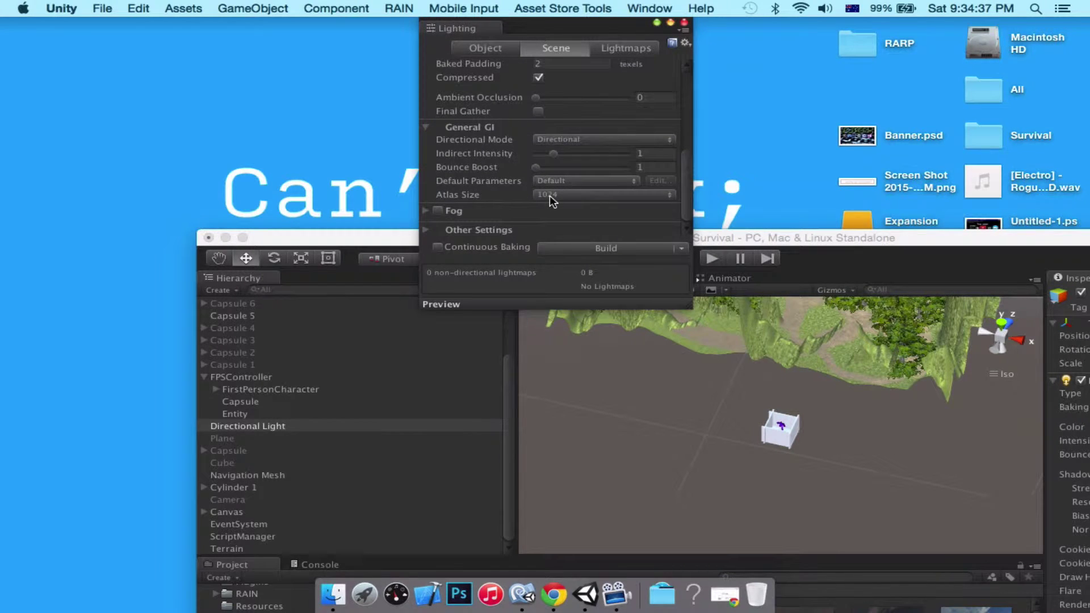
{"action": "left_click", "coordinate": [606, 250]}
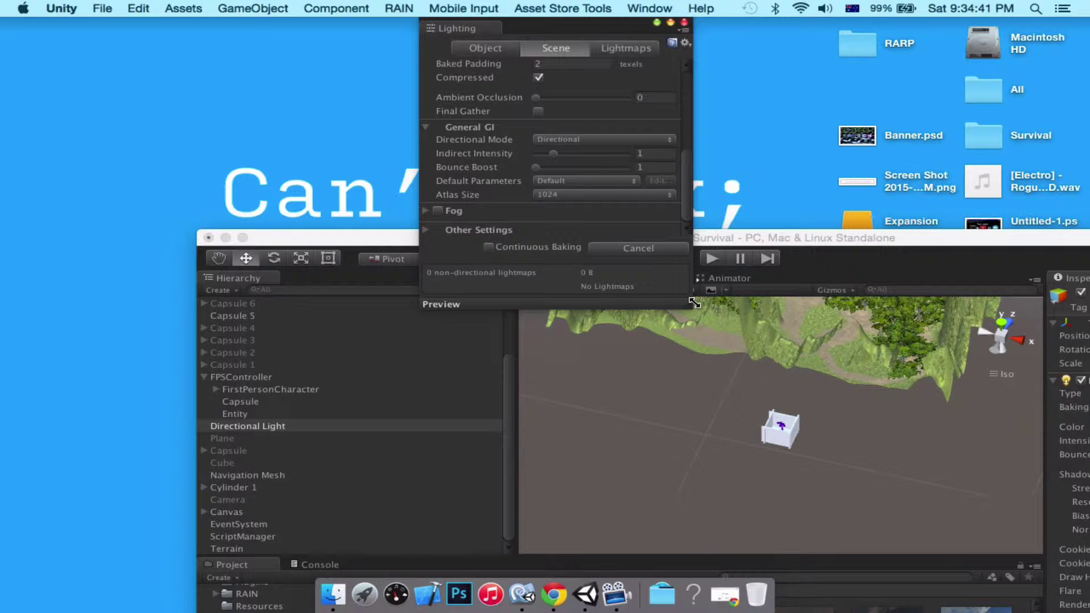
{"action": "left_click", "coordinate": [684, 23]}
{"action": "left_click_drag", "start_coordinate": [669, 238], "coordinate": [521, 4]}
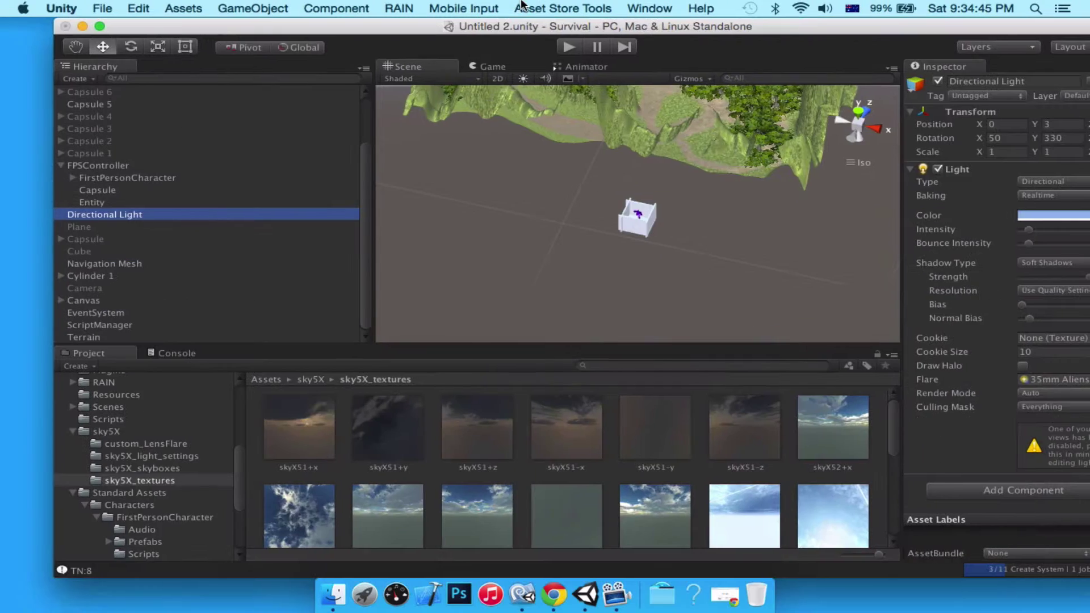
Step: Run the game and walk the player through the terrain to check its sky and lighting
{"action": "left_click", "coordinate": [570, 50]}
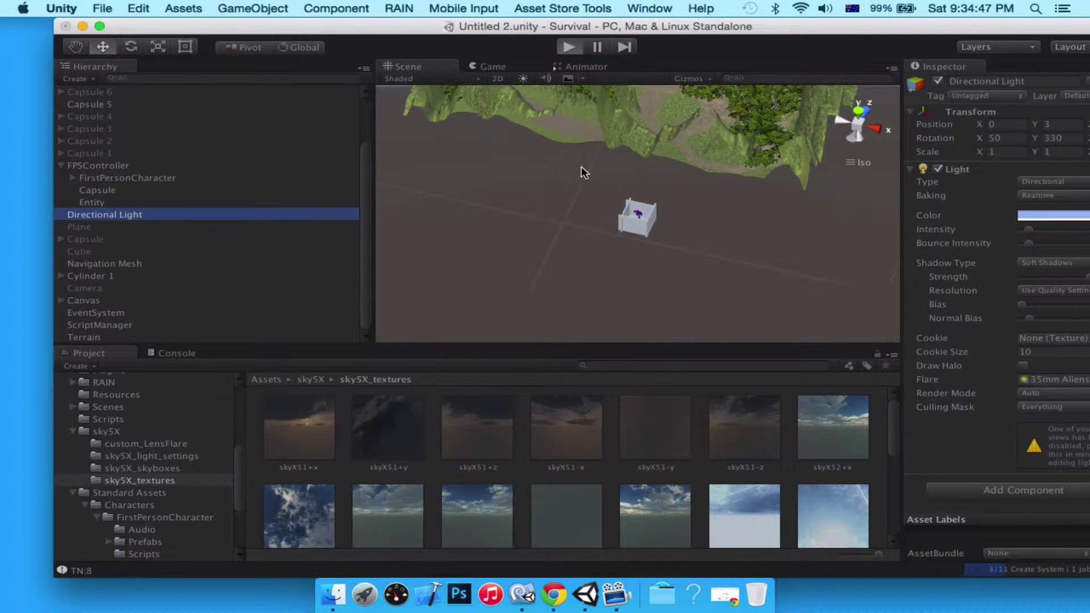
{"action": "key", "text": "w"}
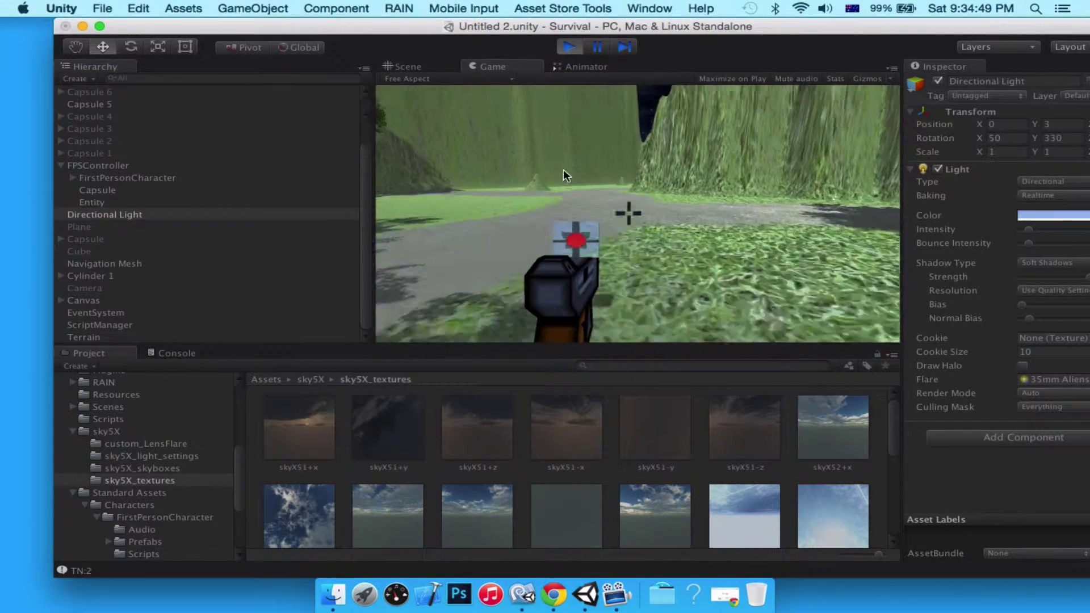
{"action": "key", "text": "w"}
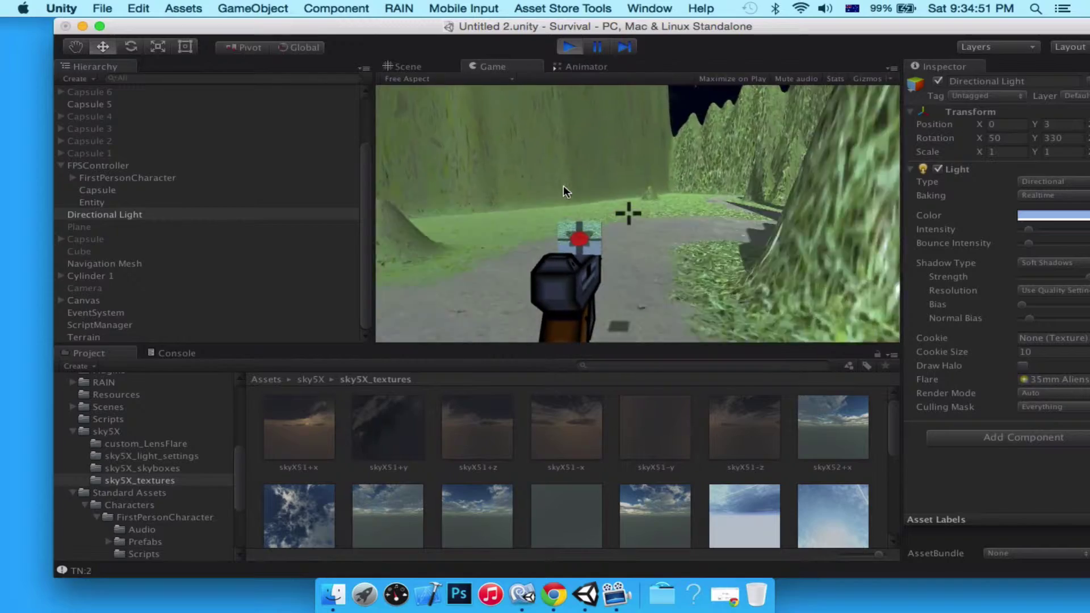
{"action": "key", "text": "w"}
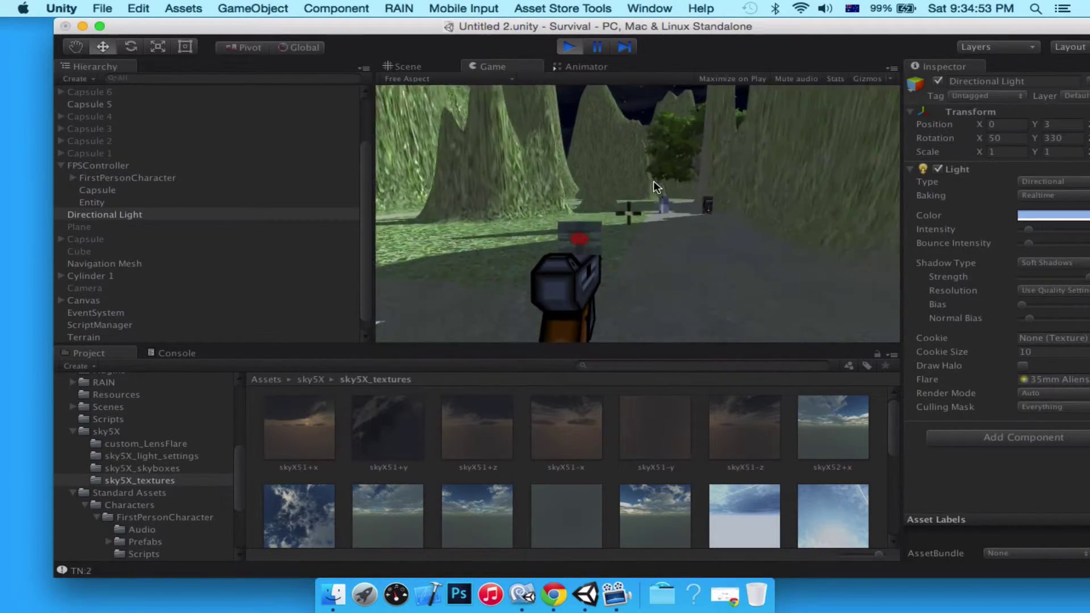
{"action": "key", "text": "w"}
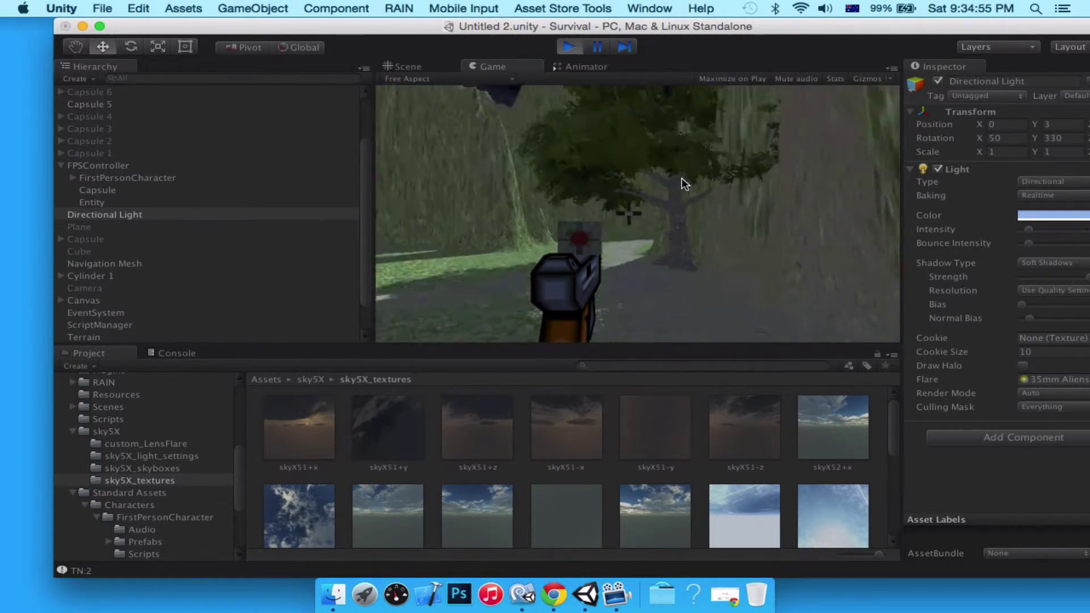
{"action": "key", "text": "w"}
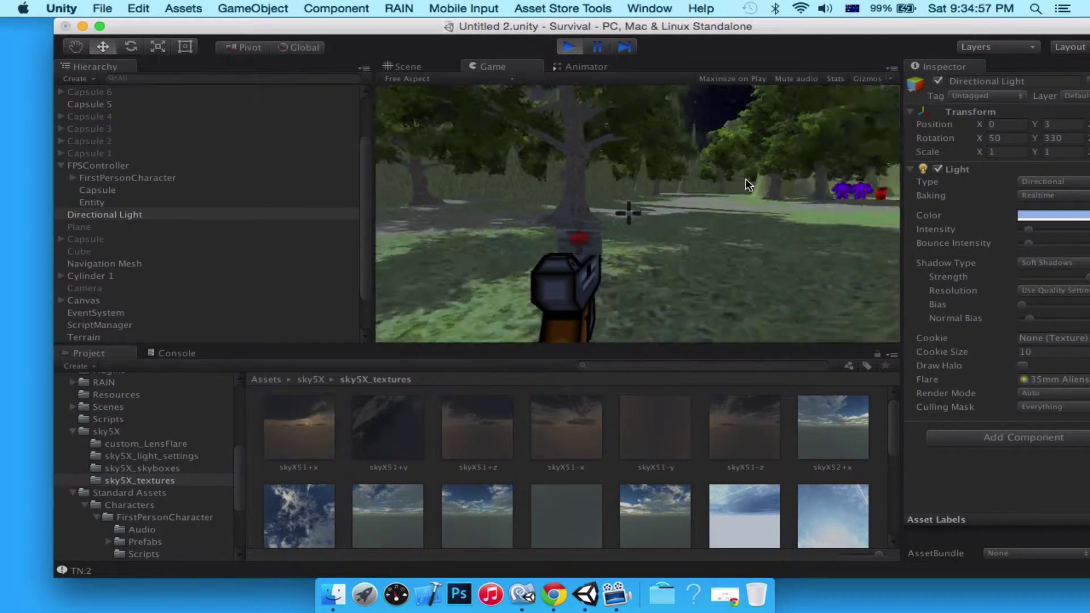
{"action": "key", "text": "w"}
Step: Shoot at the purple enemies while backing away to test combat in the newly lit scene
{"action": "left_click", "coordinate": [778, 176]}
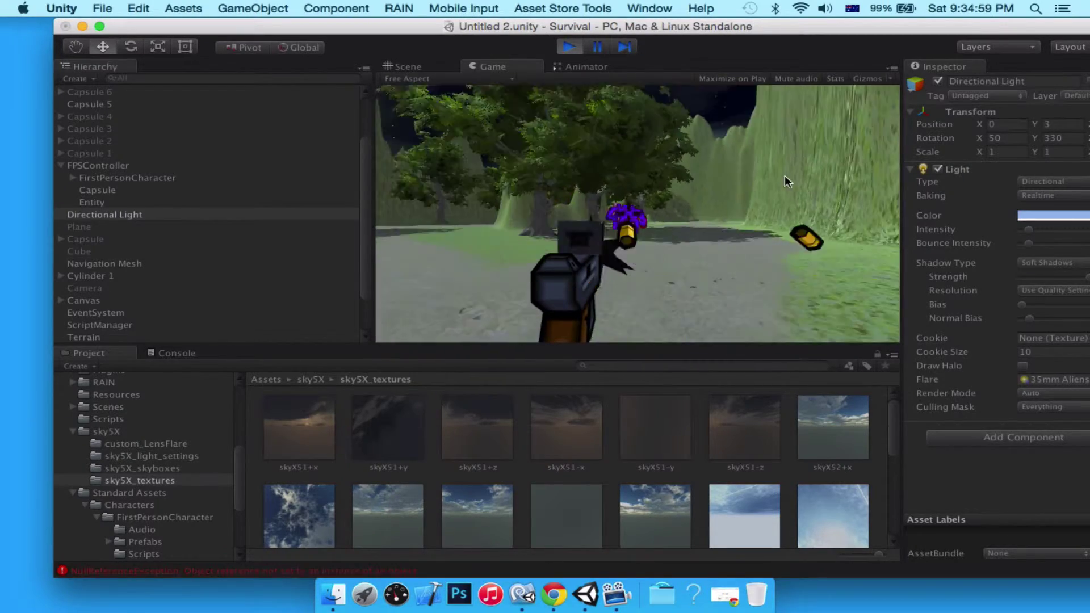
{"action": "left_click", "coordinate": [781, 175]}
{"action": "key", "text": "s"}
{"action": "left_click", "coordinate": [779, 175]}
{"action": "left_click", "coordinate": [780, 176]}
{"action": "left_click", "coordinate": [780, 176]}
{"action": "left_click", "coordinate": [774, 176]}
{"action": "left_click", "coordinate": [775, 176]}
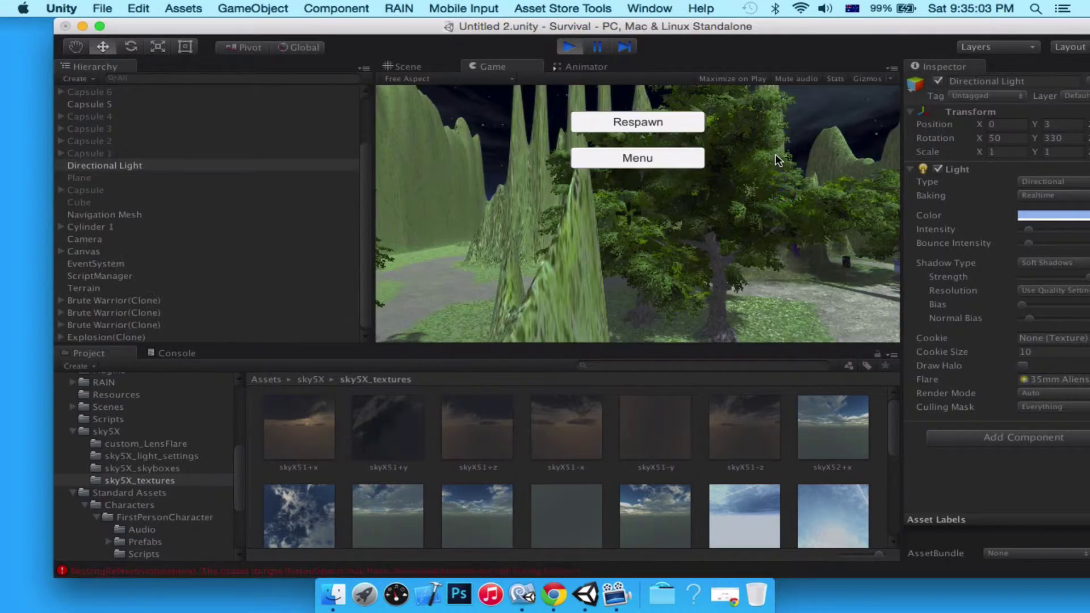
Step: Try the Respawn and Menu options after the player's death and stop the game
{"action": "left_click", "coordinate": [653, 122]}
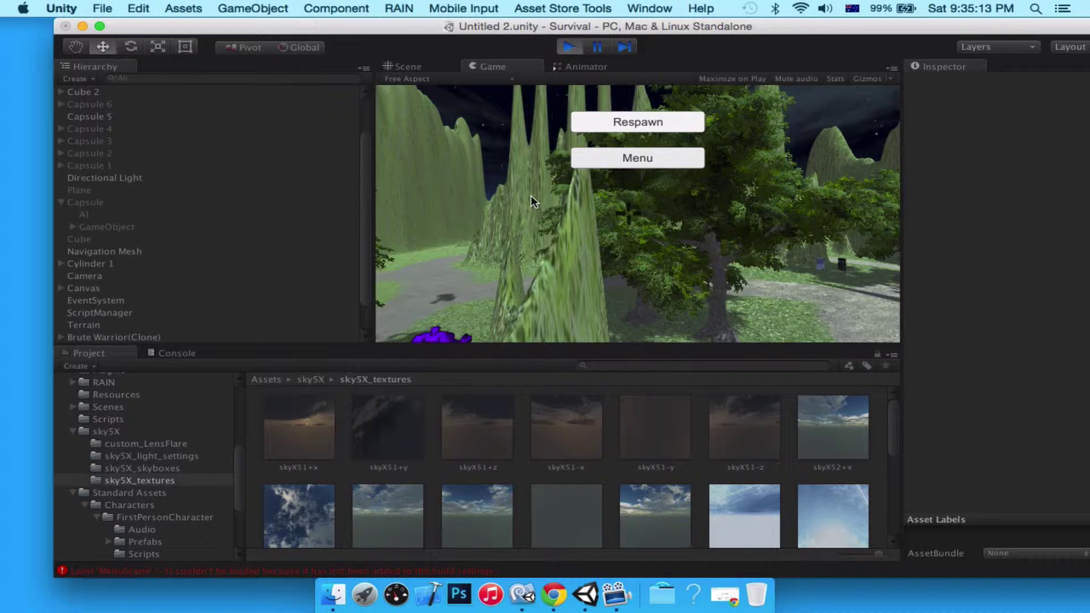
{"action": "left_click", "coordinate": [623, 162]}
{"action": "left_click", "coordinate": [623, 159]}
{"action": "left_click", "coordinate": [569, 47]}
Step: In the build settings, include Scenes/MenuScene.unity and Scenes/Untitled 2.unity, exclude Scenes/Untitled 3.unity, and close them
{"action": "left_click", "coordinate": [138, 8]}
{"action": "mouse_move", "coordinate": [102, 6]}
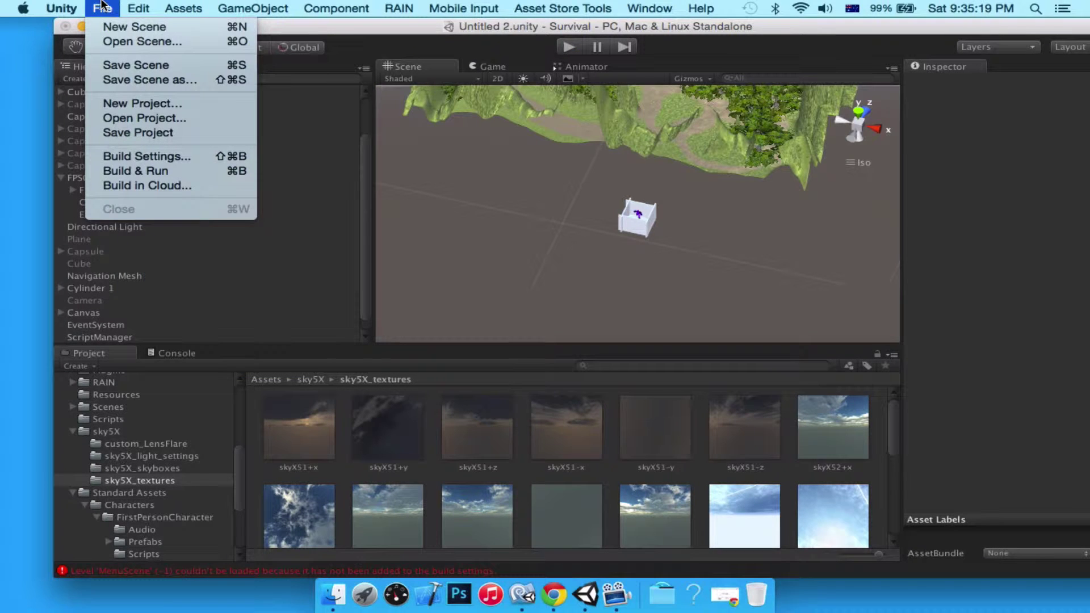
{"action": "left_click", "coordinate": [139, 155]}
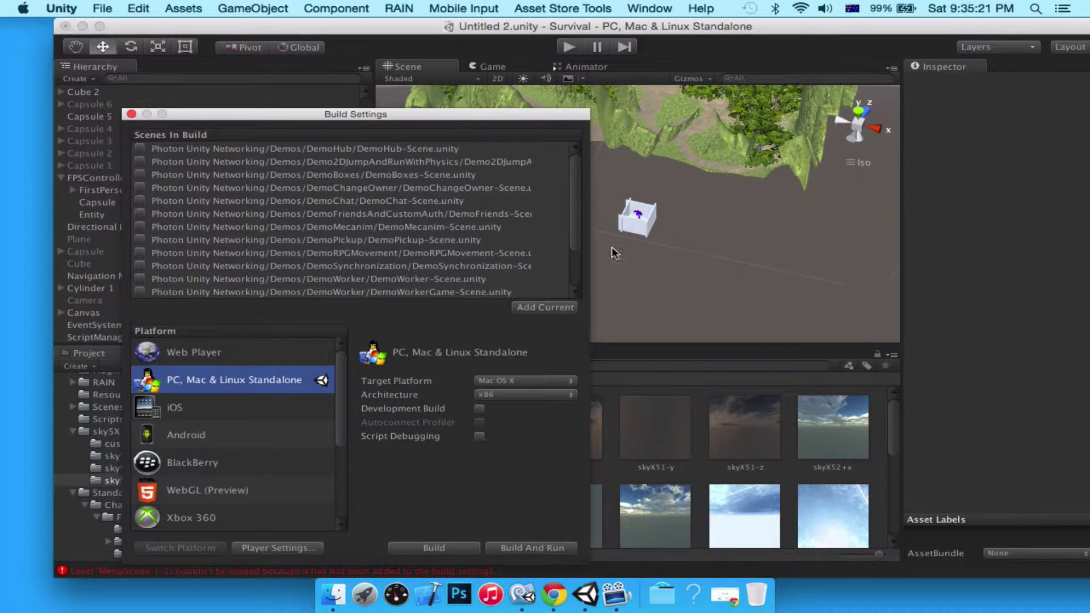
{"action": "scroll", "coordinate": [289, 284], "scroll_direction": "down", "scroll_amount": 3}
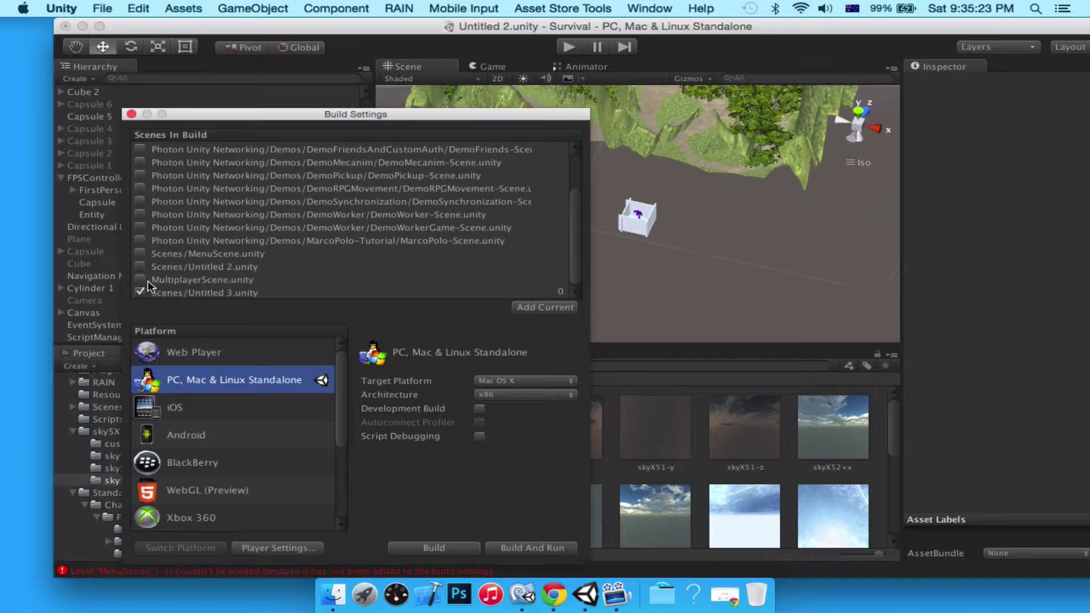
{"action": "left_click", "coordinate": [140, 293]}
{"action": "left_click", "coordinate": [139, 266]}
{"action": "left_click", "coordinate": [137, 256]}
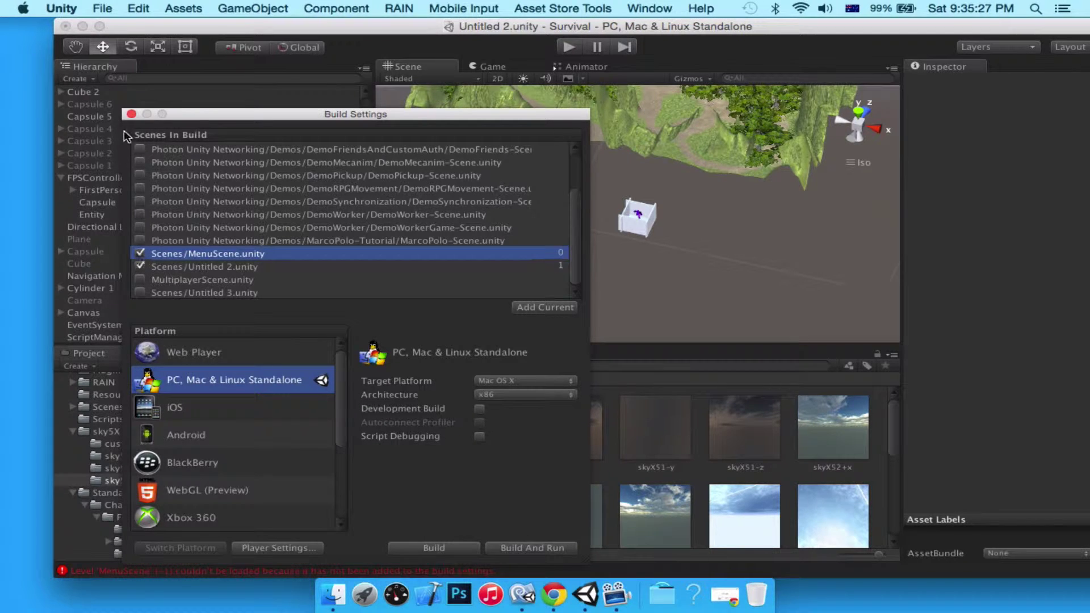
{"action": "left_click", "coordinate": [133, 104]}
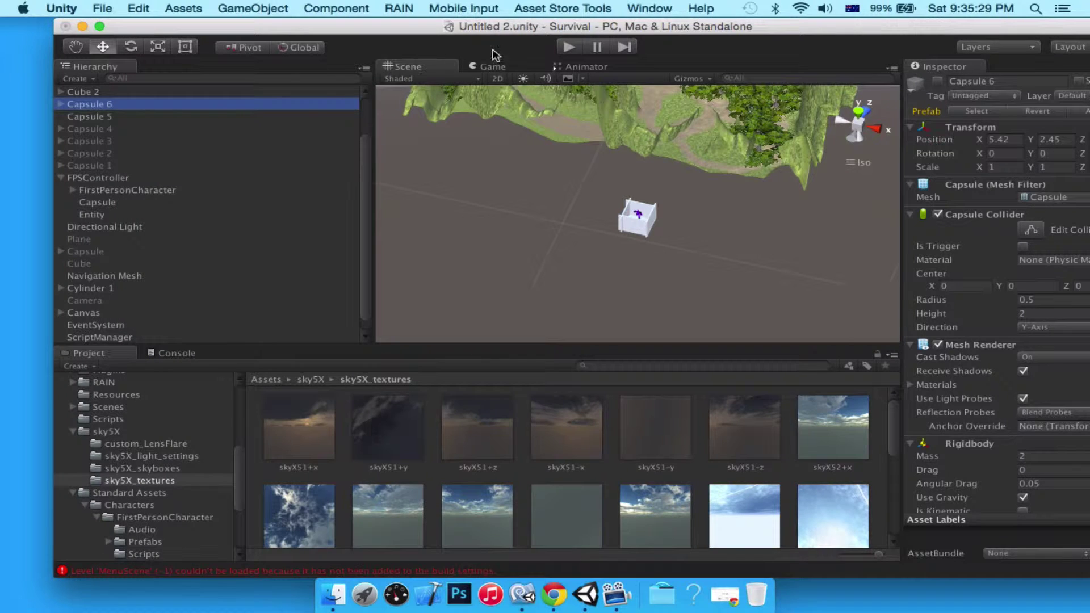
Step: Run the game again, return to the main menu after the player's death, and stop it
{"action": "left_click", "coordinate": [564, 50]}
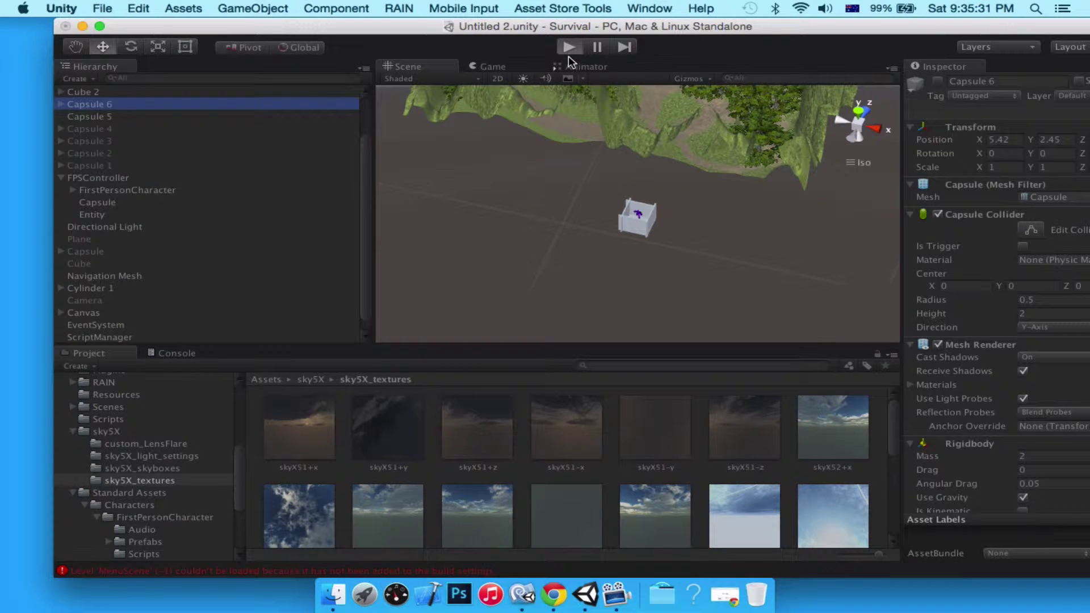
{"action": "left_click", "coordinate": [548, 162]}
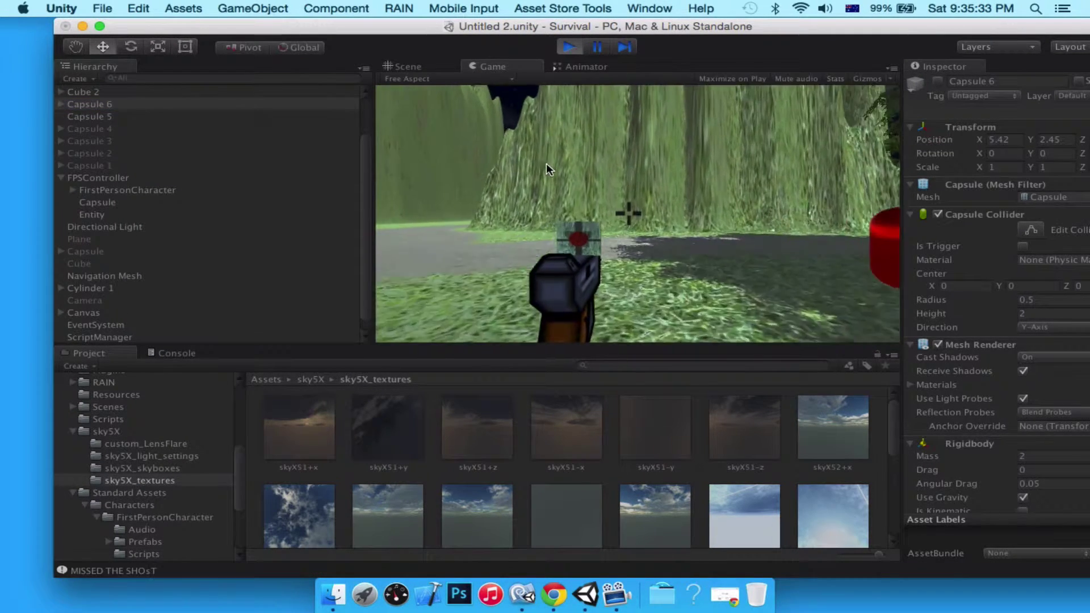
{"action": "mouse_move", "coordinate": [846, 105]}
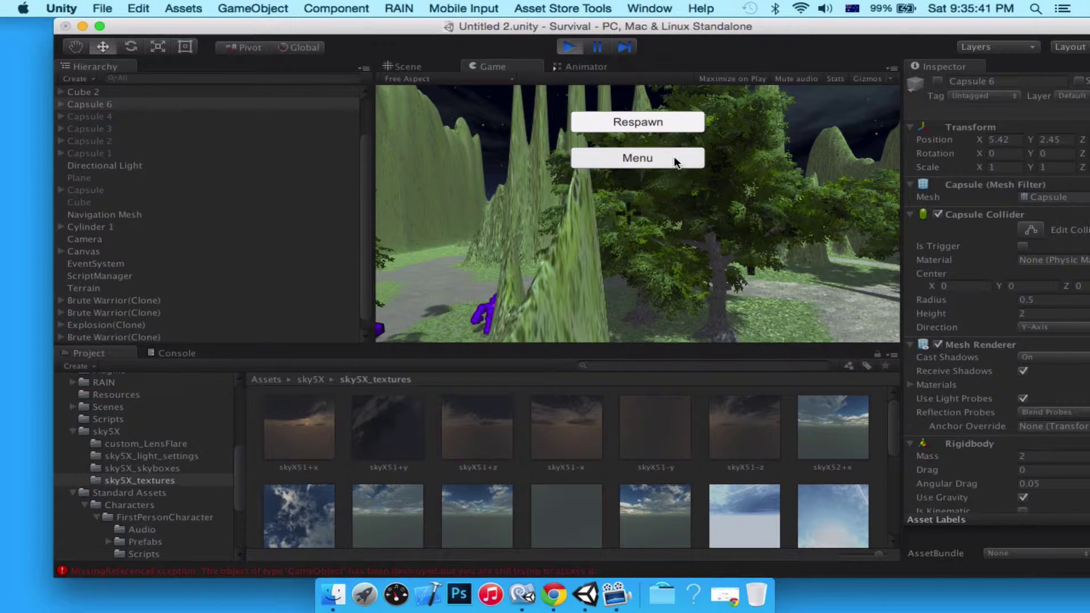
{"action": "left_click", "coordinate": [674, 157]}
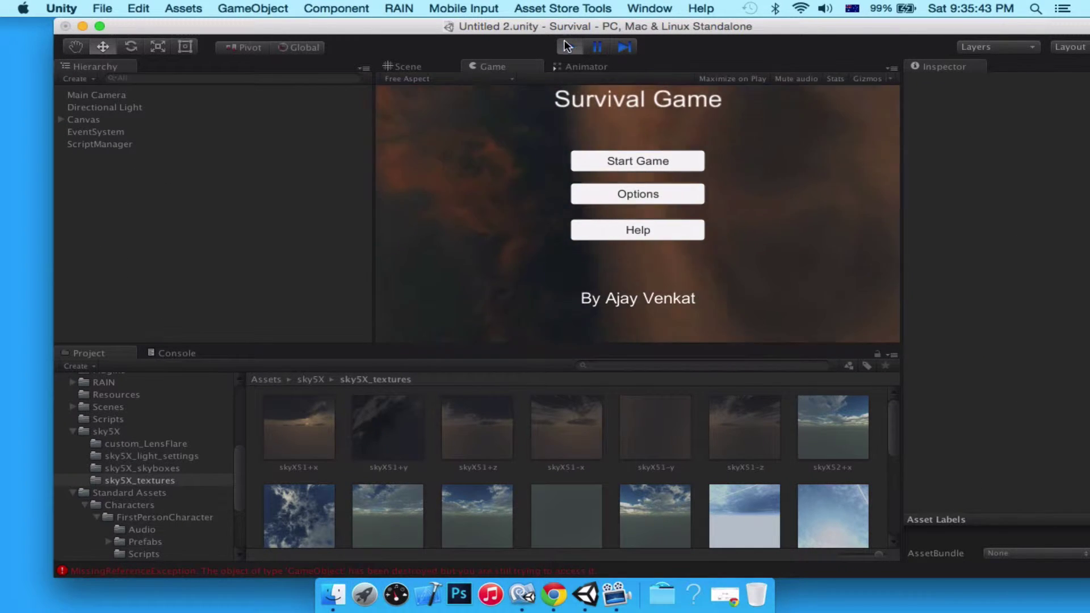
{"action": "left_click", "coordinate": [562, 45]}
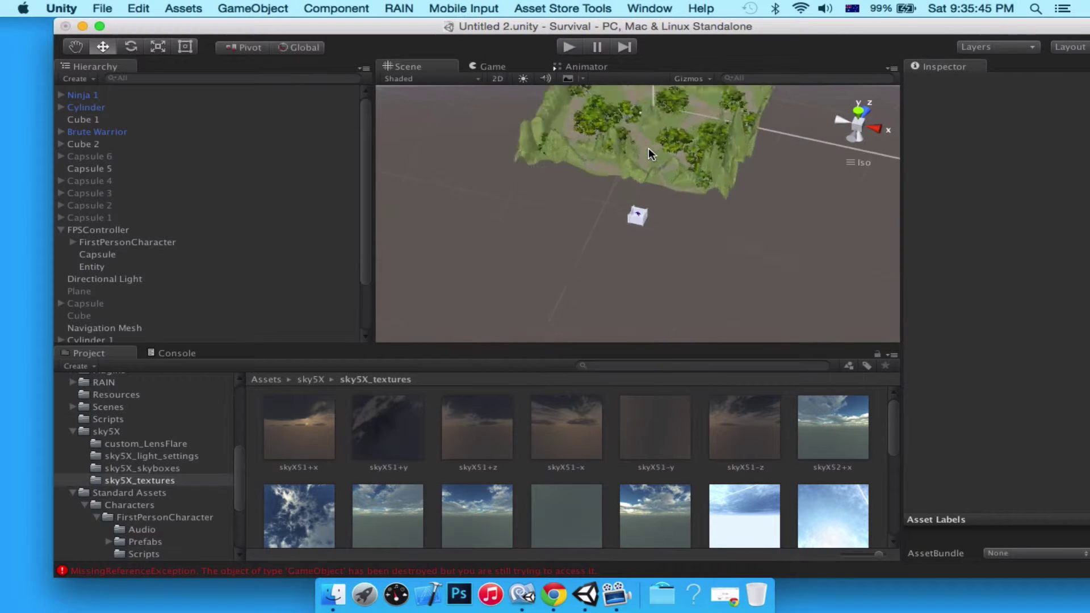
Step: Examine the components of Capsule, Cube, Camera, Navigation Mesh, Directional Light, Entity and Cube 1 to find the mob spawner
{"action": "scroll", "coordinate": [118, 142], "scroll_direction": "down", "scroll_amount": 3}
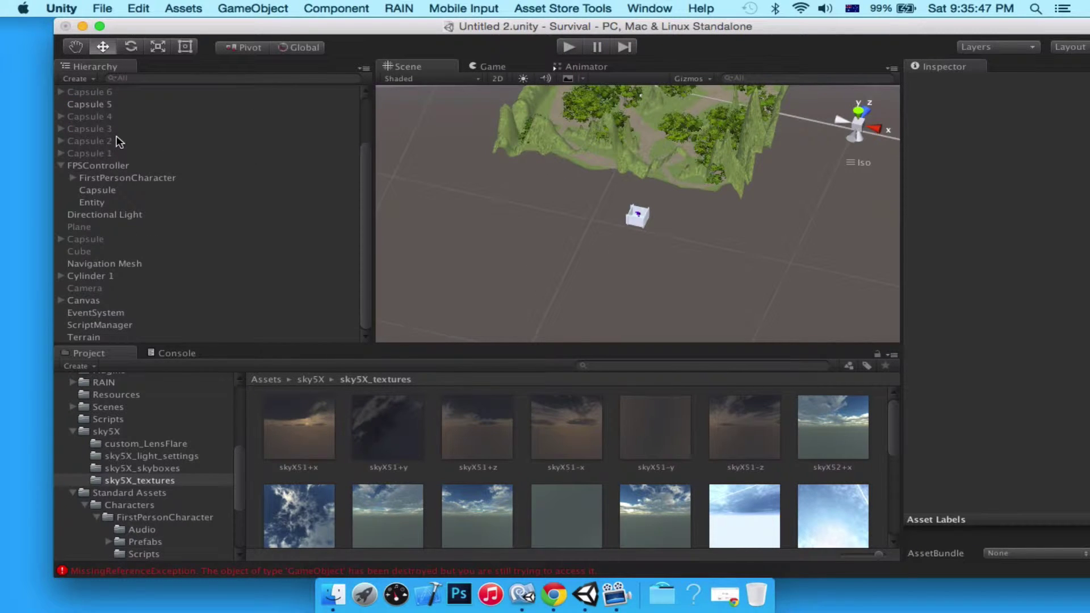
{"action": "left_click", "coordinate": [90, 240]}
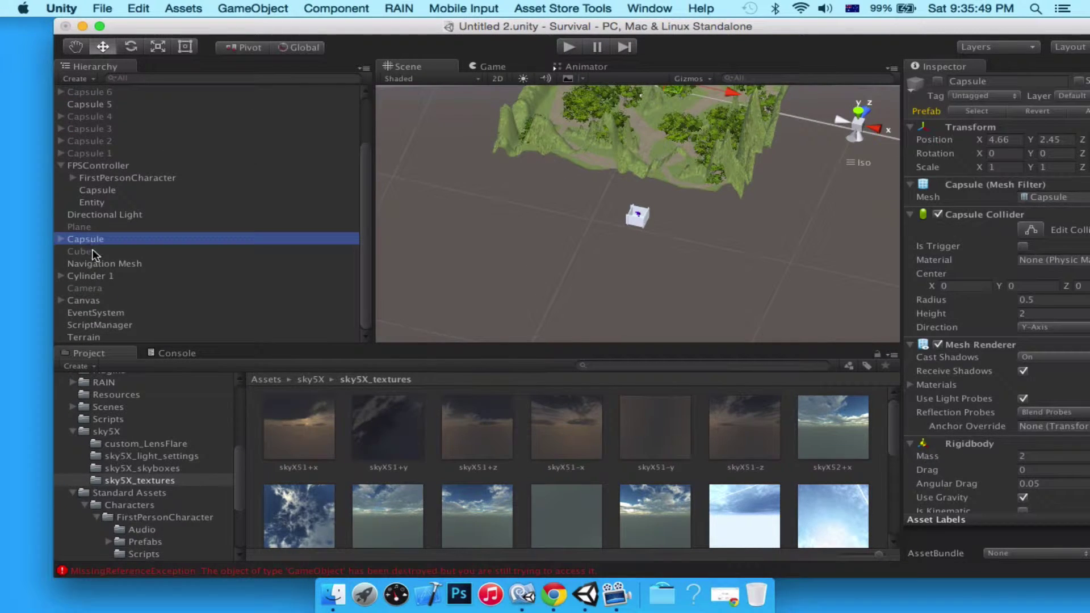
{"action": "left_click", "coordinate": [92, 250]}
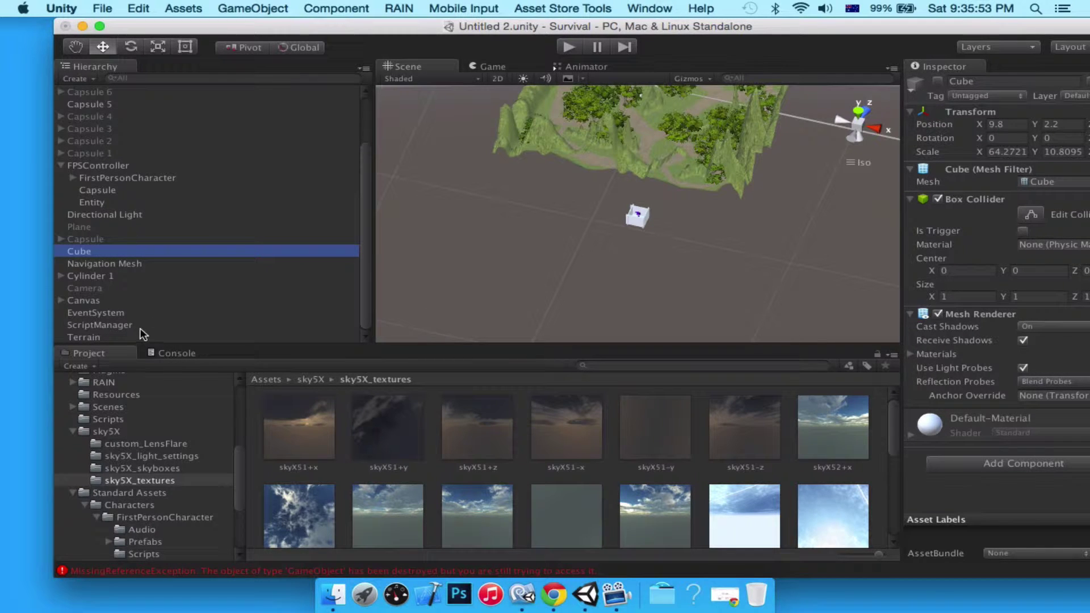
{"action": "left_click", "coordinate": [142, 290]}
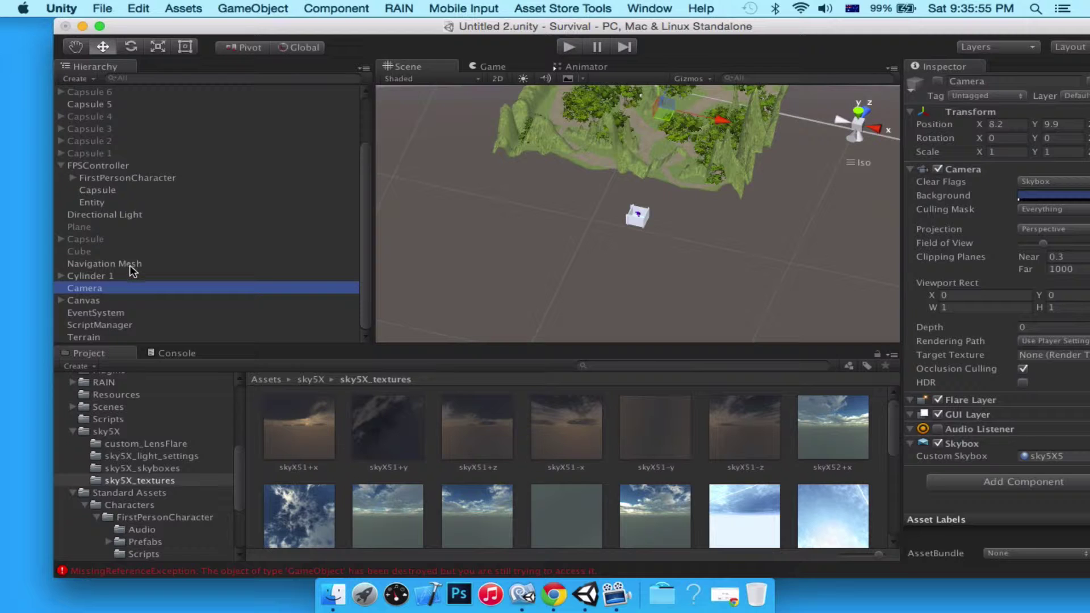
{"action": "left_click", "coordinate": [129, 264]}
{"action": "left_click", "coordinate": [134, 218]}
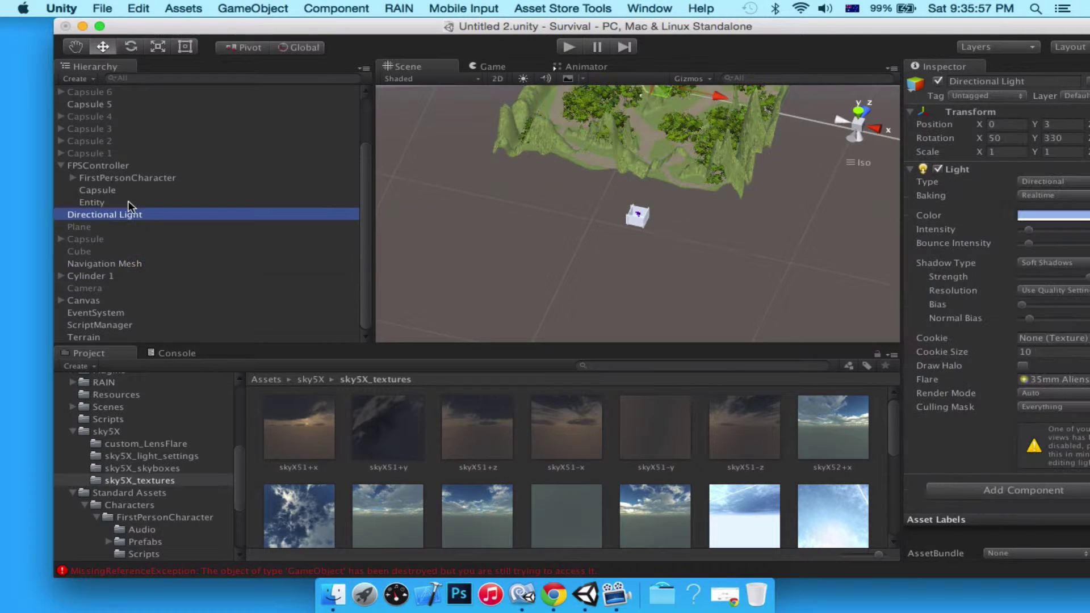
{"action": "left_click", "coordinate": [125, 200]}
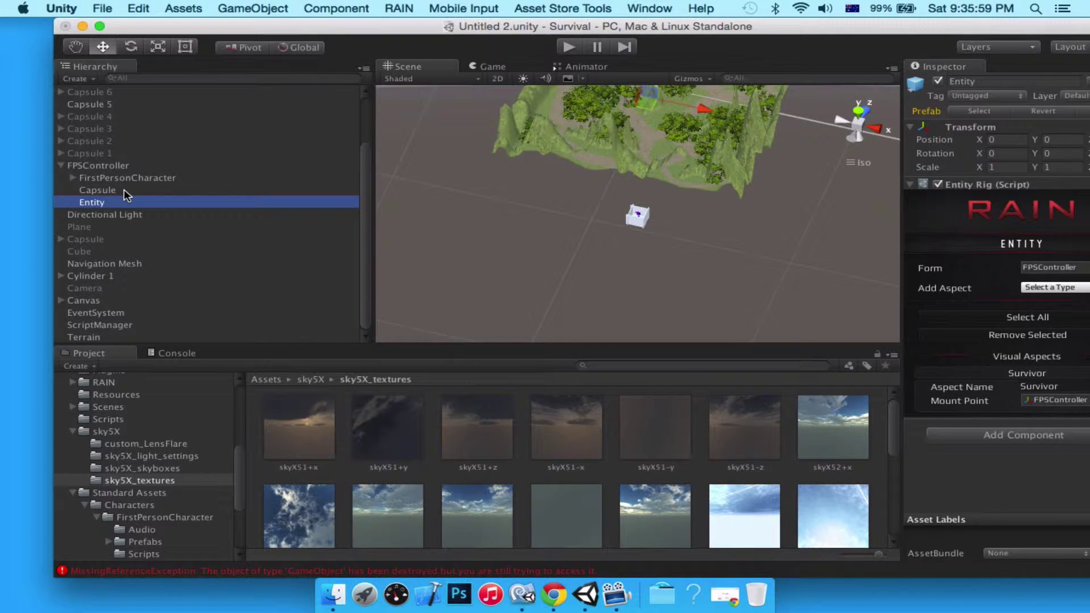
{"action": "scroll", "coordinate": [124, 189], "scroll_direction": "up", "scroll_amount": 3}
{"action": "left_click", "coordinate": [98, 100]}
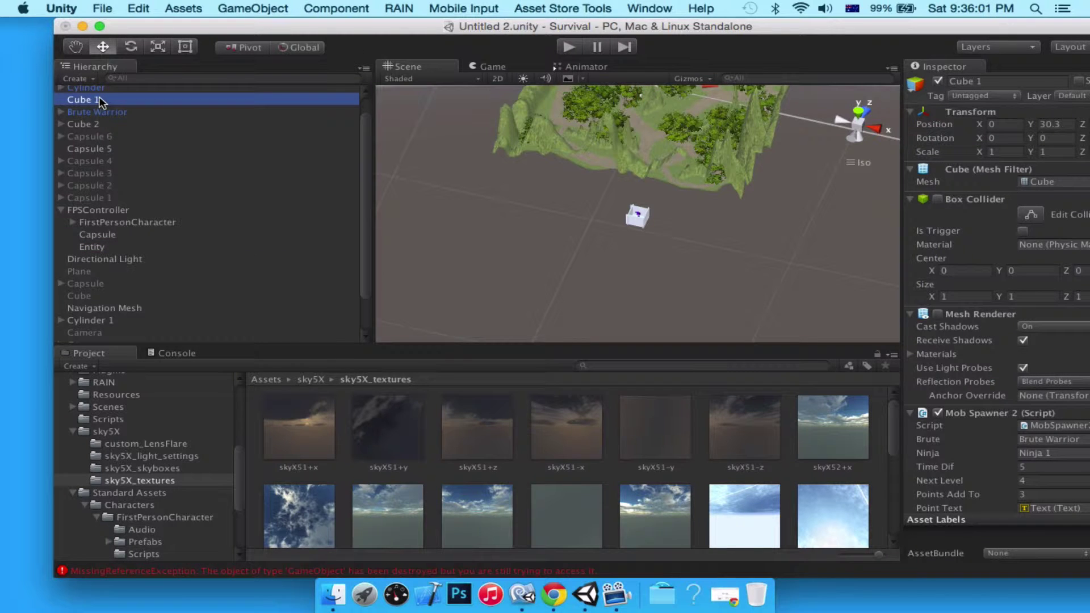
Step: Enable the Box Collider on Cube 1 and frame the object in the scene to locate the spawner
{"action": "scroll", "coordinate": [627, 185], "scroll_direction": "down", "scroll_amount": 3}
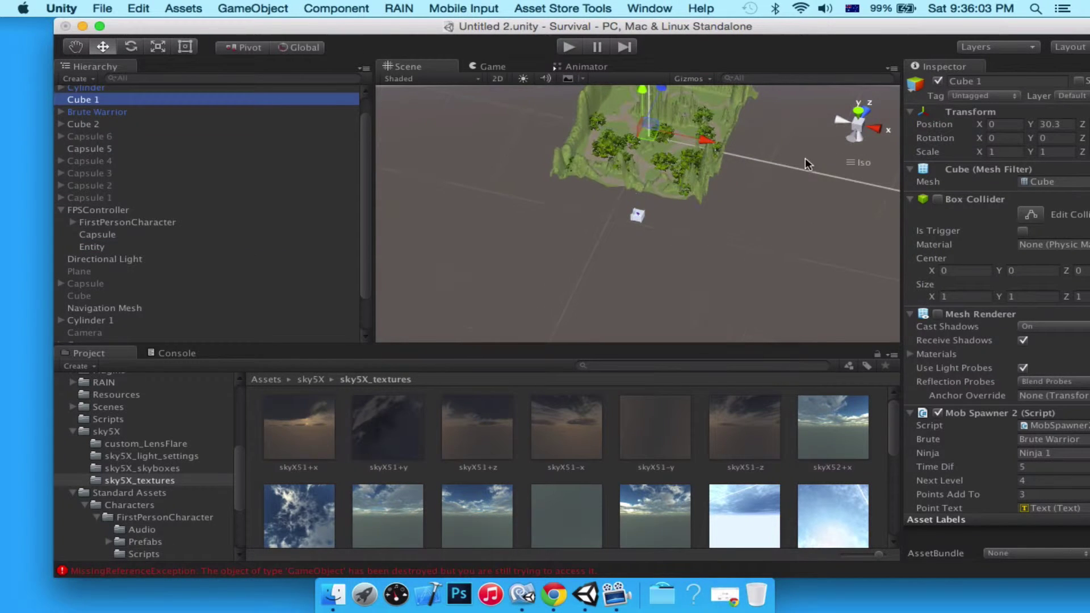
{"action": "left_click", "coordinate": [937, 199]}
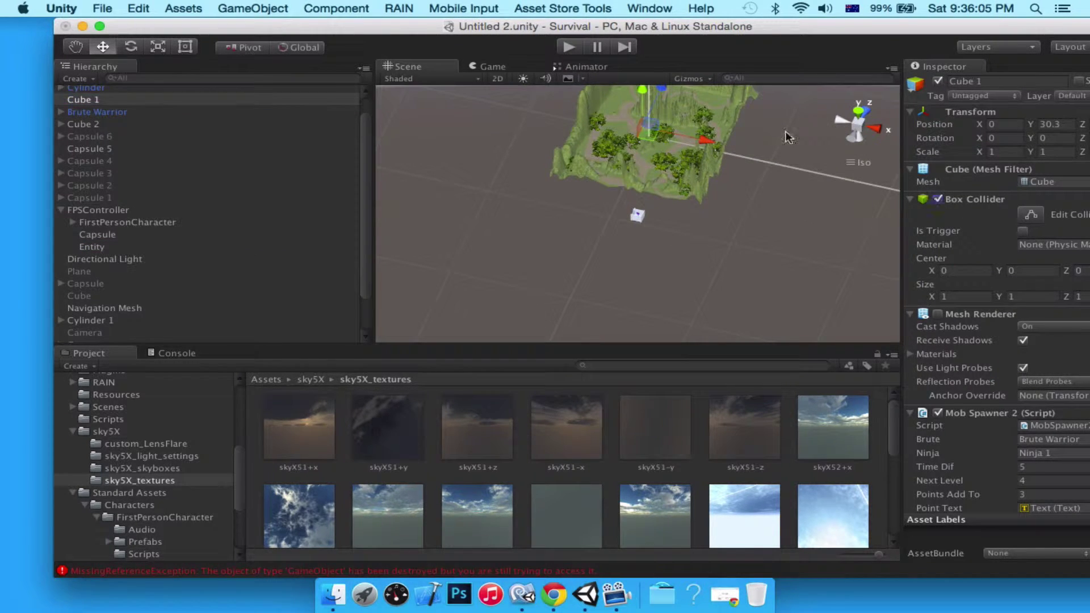
{"action": "double_click", "coordinate": [87, 100]}
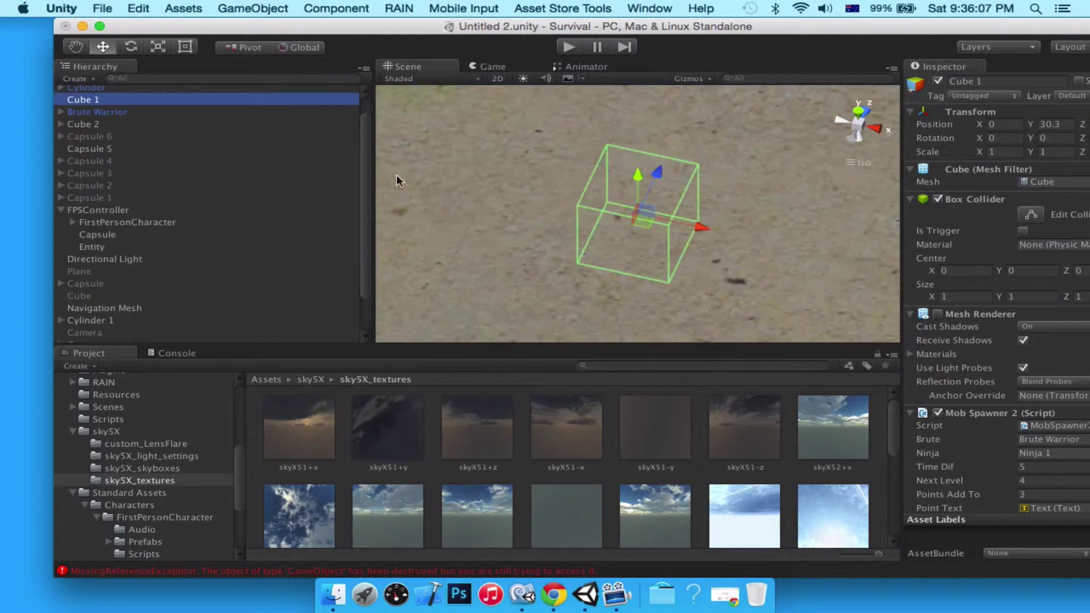
{"action": "scroll", "coordinate": [437, 190], "scroll_direction": "down", "scroll_amount": 5}
{"action": "scroll", "coordinate": [795, 278], "scroll_direction": "up", "scroll_amount": 4}
{"action": "left_click_drag", "start_coordinate": [795, 273], "coordinate": [693, 141], "text": "alt"}
{"action": "scroll", "coordinate": [693, 141], "scroll_direction": "up", "scroll_amount": 6}
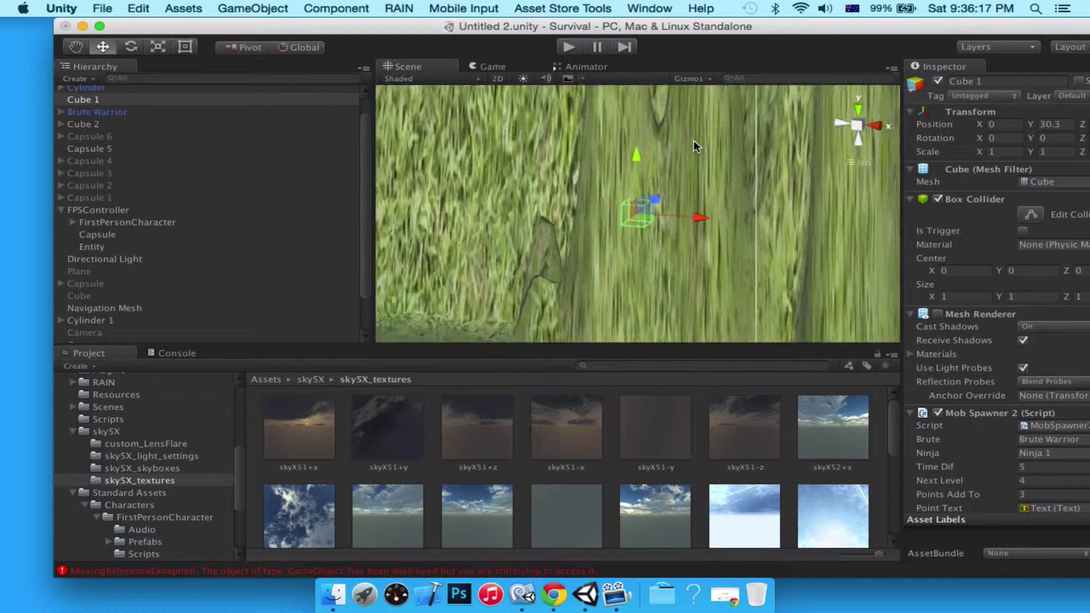
Step: Create a new 3D cube near the Cube 1 spawner on the terrain
{"action": "left_click", "coordinate": [252, 8]}
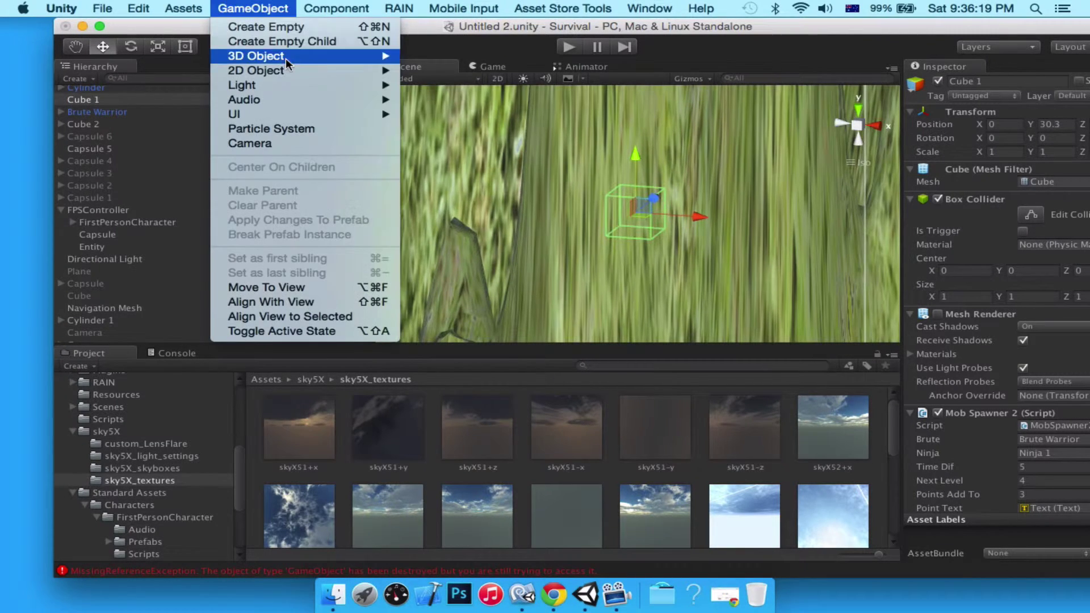
{"action": "mouse_move", "coordinate": [267, 66]}
{"action": "left_click", "coordinate": [434, 54]}
{"action": "left_click_drag", "start_coordinate": [455, 110], "coordinate": [516, 241], "text": "alt"}
{"action": "left_click_drag", "start_coordinate": [690, 202], "coordinate": [649, 202]}
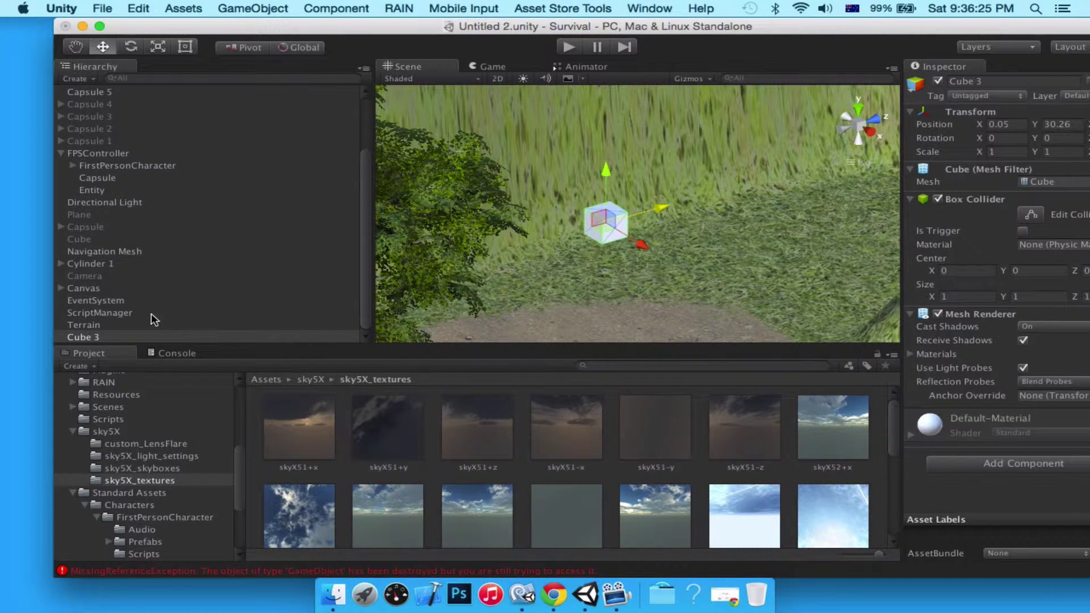
Step: Select Cube 1 together with the new cube and frame both in the scene for comparison
{"action": "scroll", "coordinate": [117, 123], "scroll_direction": "up", "scroll_amount": 5}
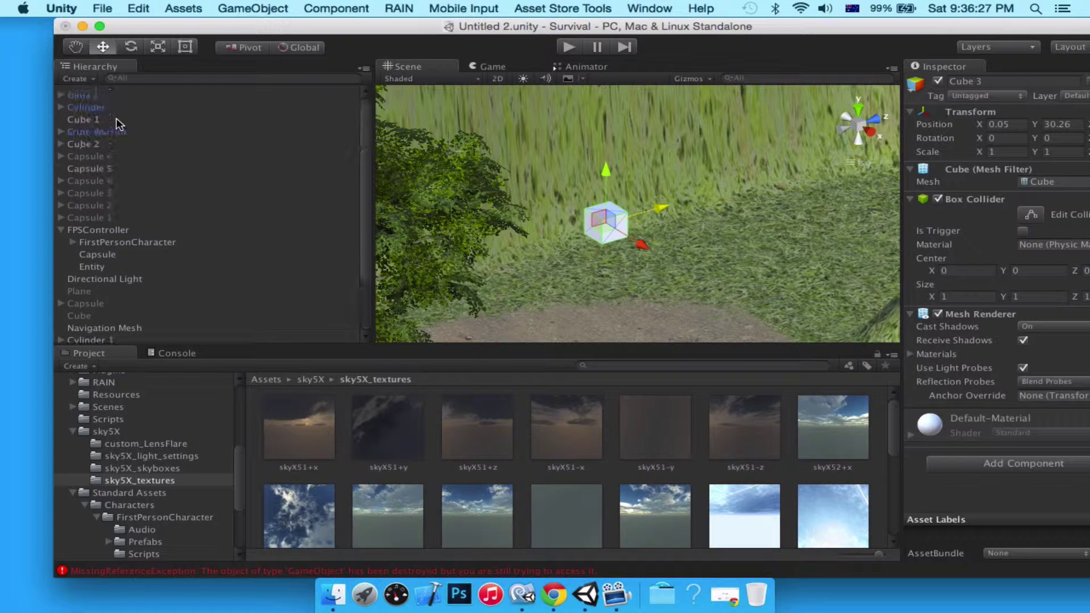
{"action": "left_click", "coordinate": [97, 120], "text": "super"}
{"action": "key", "text": "f"}
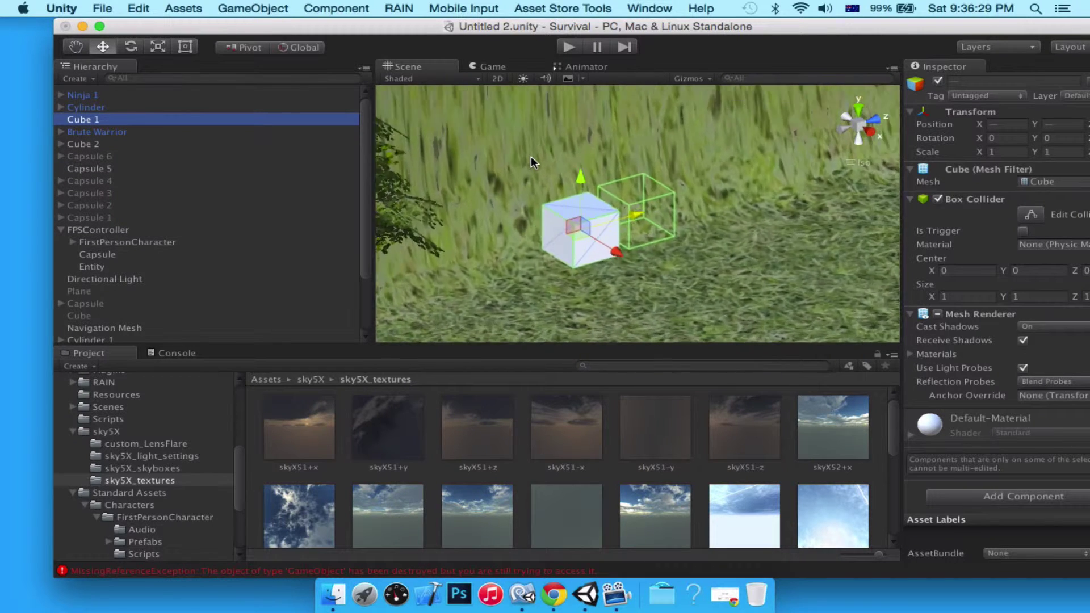
{"action": "left_click_drag", "start_coordinate": [612, 222], "coordinate": [622, 219]}
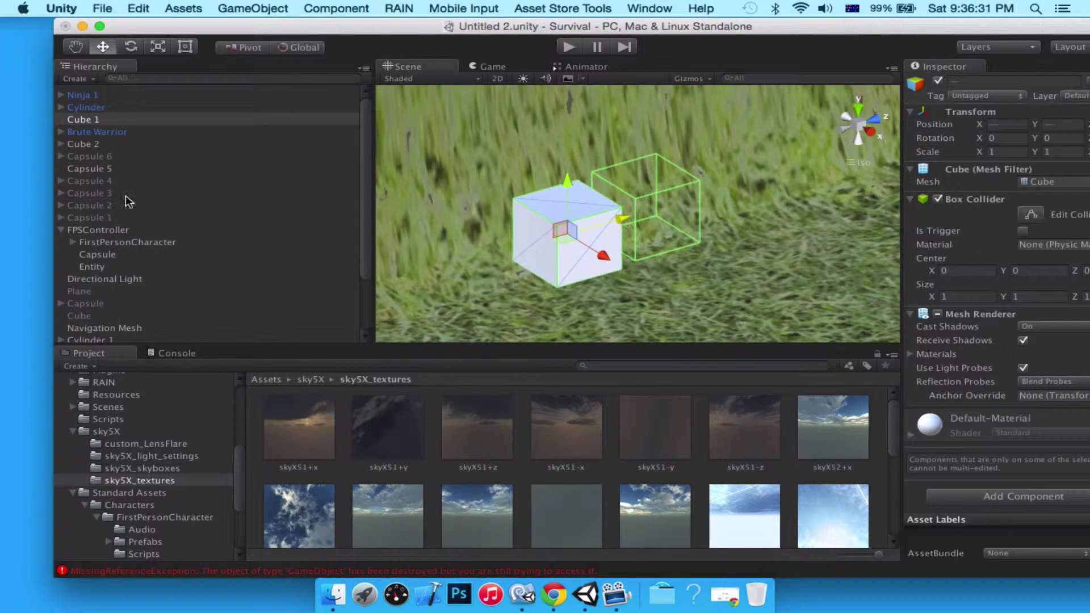
Step: Flatten Cube 3 into a thin slab by scaling it to about 0.168 along Y, with the cube at Y 30.26
{"action": "left_click", "coordinate": [42, 177]}
{"action": "scroll", "coordinate": [172, 310], "scroll_direction": "down", "scroll_amount": 5}
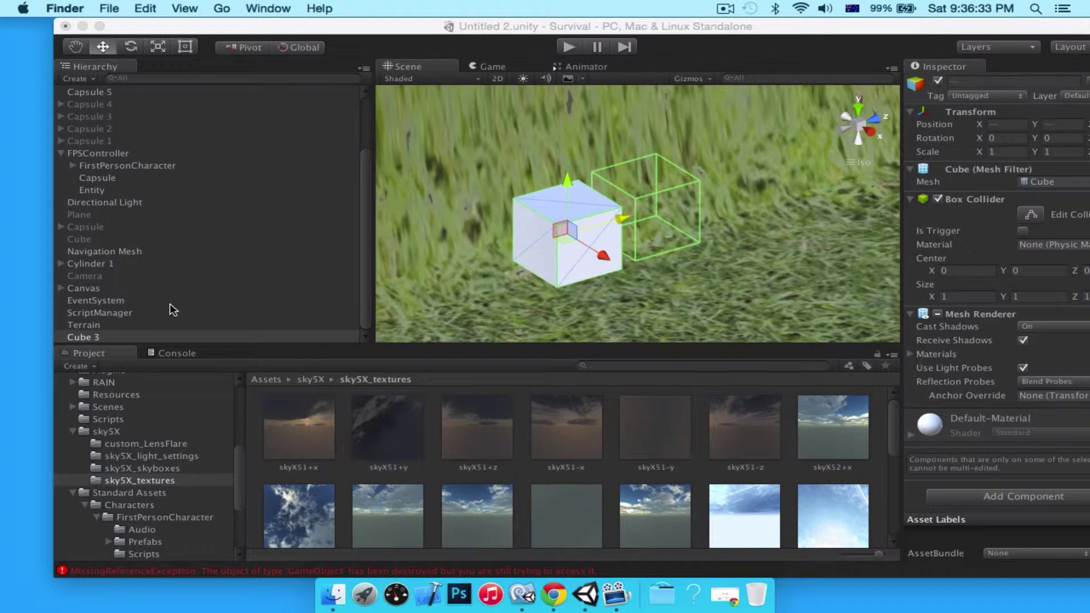
{"action": "left_click", "coordinate": [118, 337]}
{"action": "left_click_drag", "start_coordinate": [618, 214], "coordinate": [626, 210]}
{"action": "left_click", "coordinate": [159, 46]}
{"action": "left_click_drag", "start_coordinate": [574, 170], "coordinate": [574, 225]}
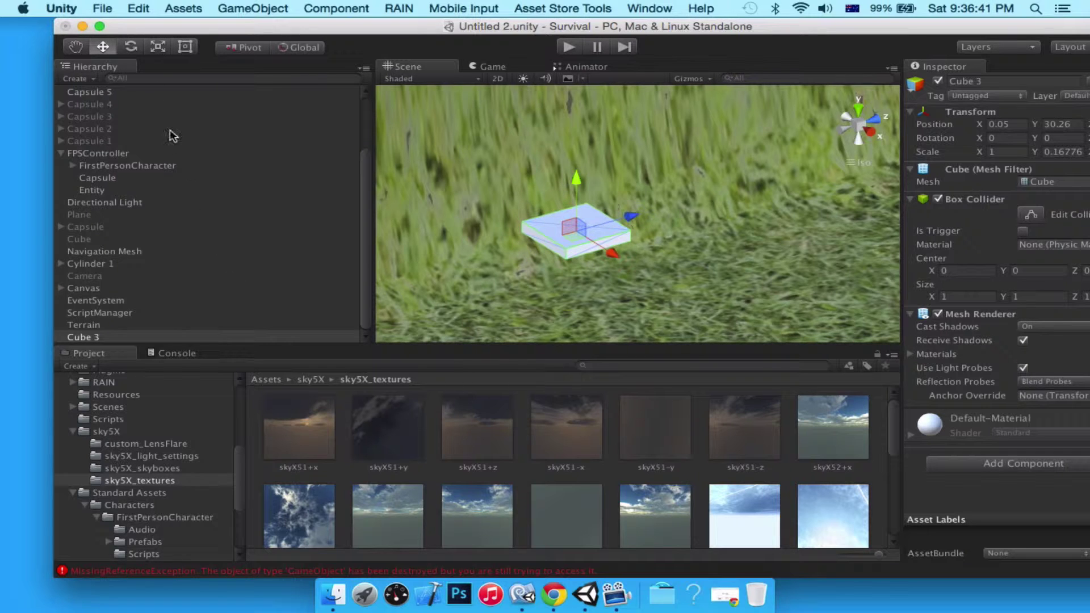
Step: Make Cube 3 a child of Cube 1, the object that carries the Mob Spawner 2 script
{"action": "scroll", "coordinate": [125, 183], "scroll_direction": "up", "scroll_amount": 3}
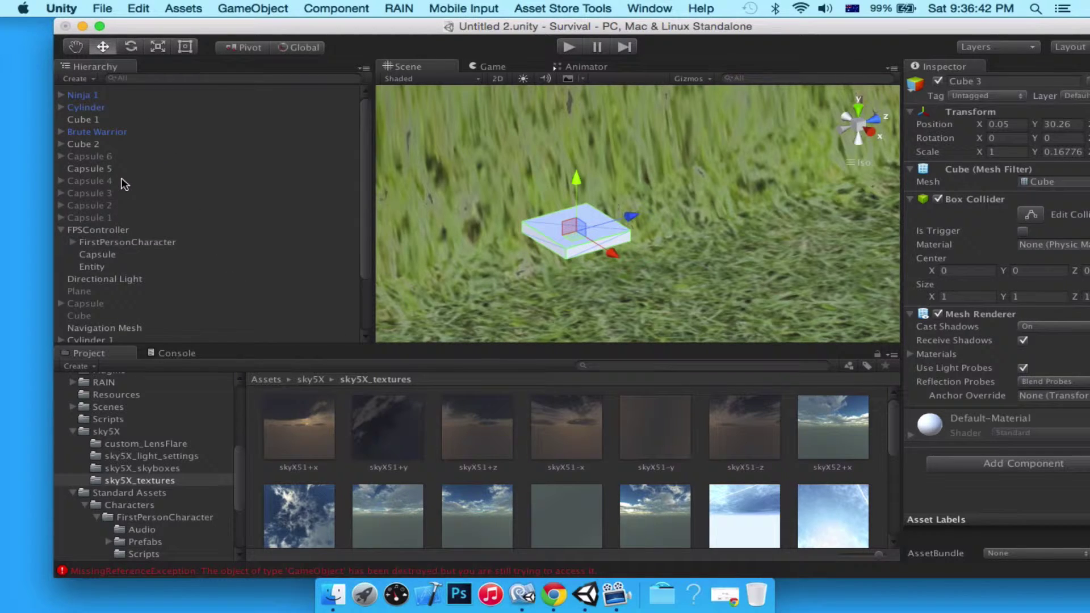
{"action": "left_click", "coordinate": [85, 120]}
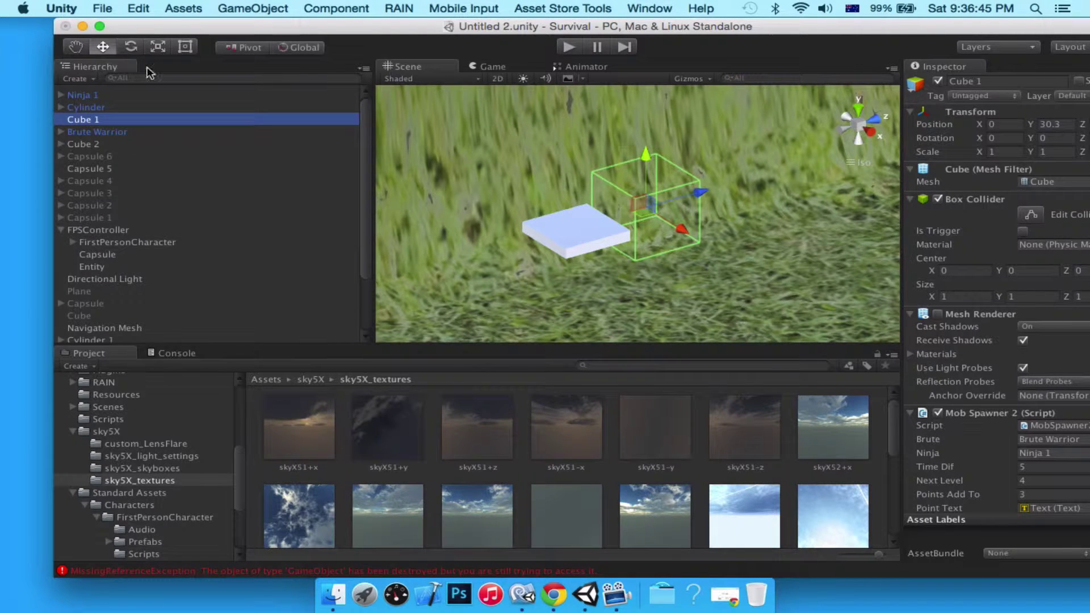
{"action": "scroll", "coordinate": [169, 176], "scroll_direction": "down", "scroll_amount": 3}
{"action": "left_click_drag", "start_coordinate": [88, 339], "coordinate": [169, 394]}
{"action": "left_click_drag", "start_coordinate": [123, 252], "coordinate": [101, 117]}
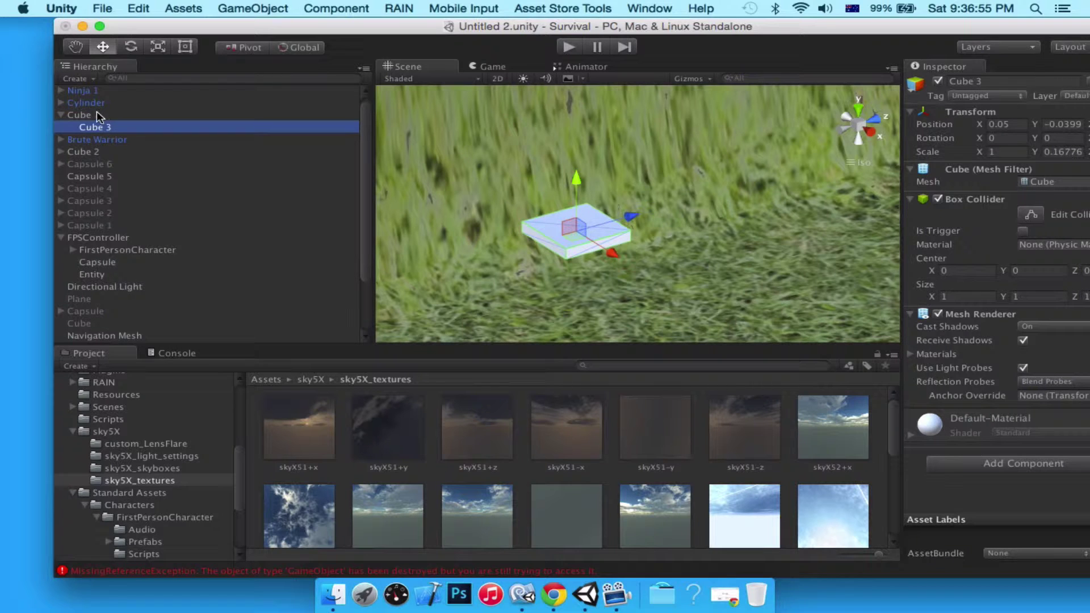
Step: Lower Cube 1 together with its child slab to a Y position of about 30.2
{"action": "left_click", "coordinate": [95, 116]}
{"action": "left_click", "coordinate": [599, 227]}
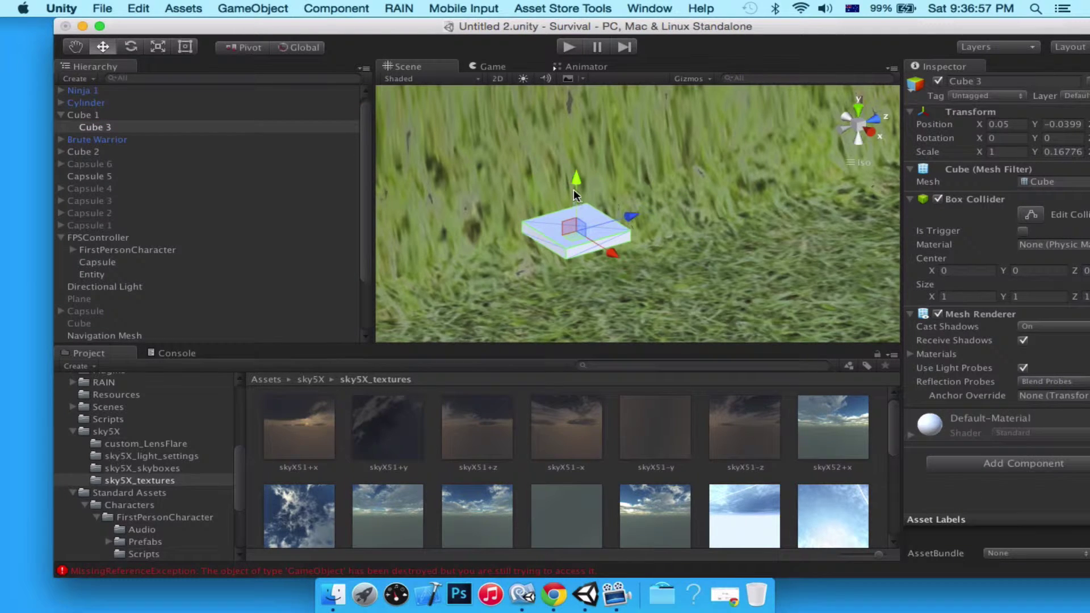
{"action": "left_click", "coordinate": [115, 116], "text": "shift"}
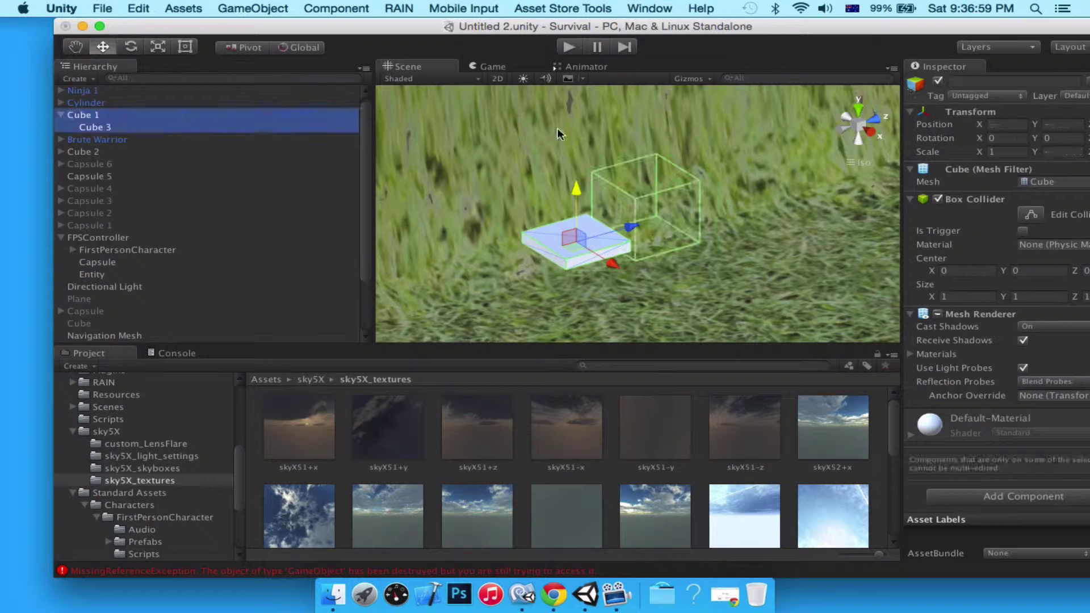
{"action": "left_click_drag", "start_coordinate": [573, 185], "coordinate": [573, 191]}
{"action": "left_click", "coordinate": [135, 116]}
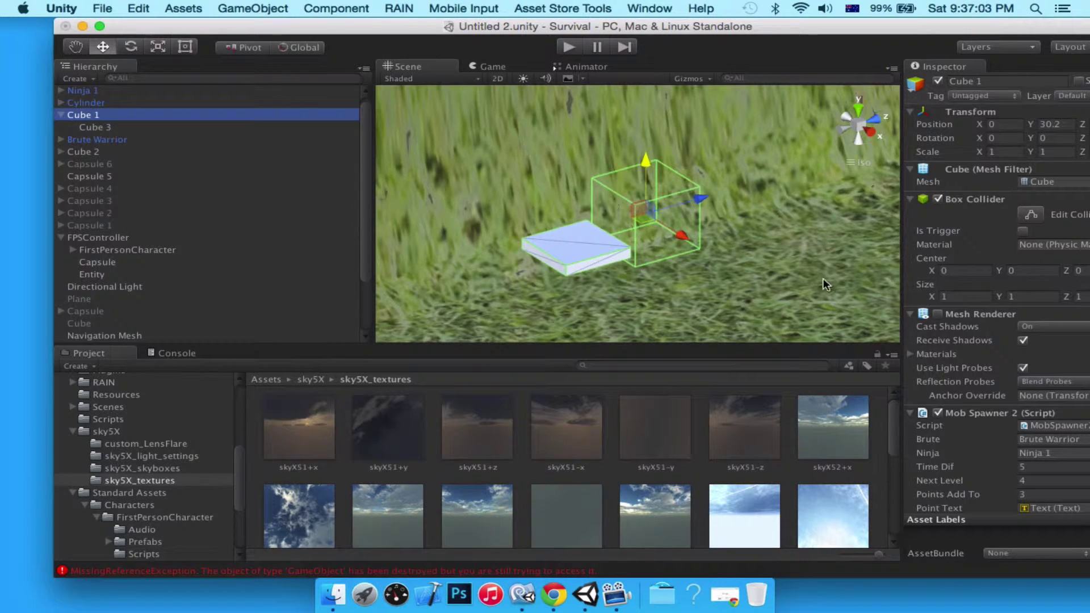
Step: Show Cube 1 with its Mesh Renderer and move the Cube 3 slab directly beneath it, at about Y -0.56
{"action": "left_click", "coordinate": [937, 315]}
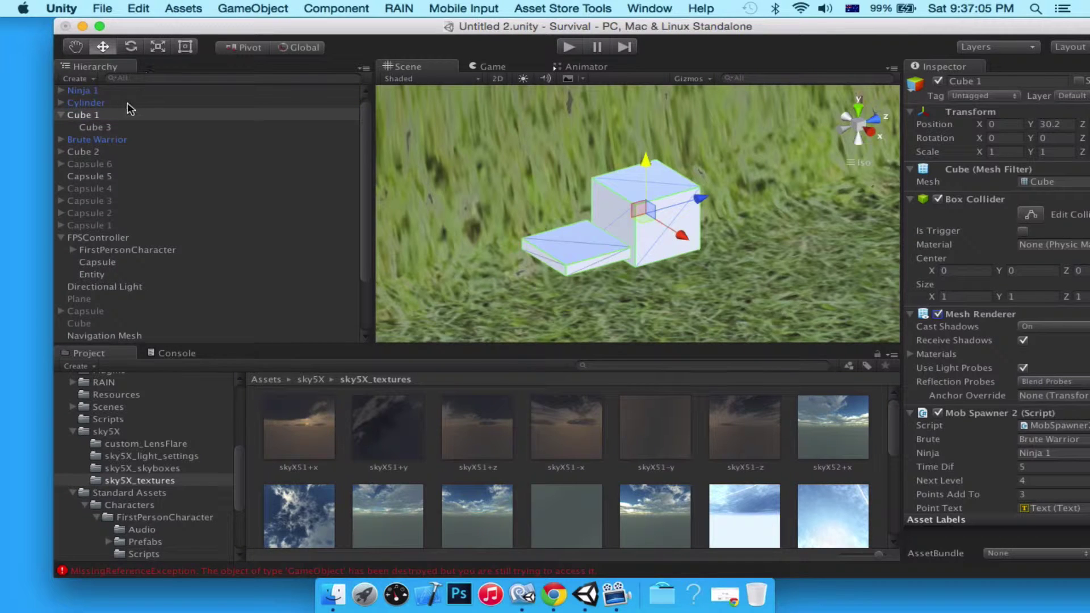
{"action": "left_click", "coordinate": [113, 126]}
{"action": "left_click_drag", "start_coordinate": [572, 199], "coordinate": [575, 223]}
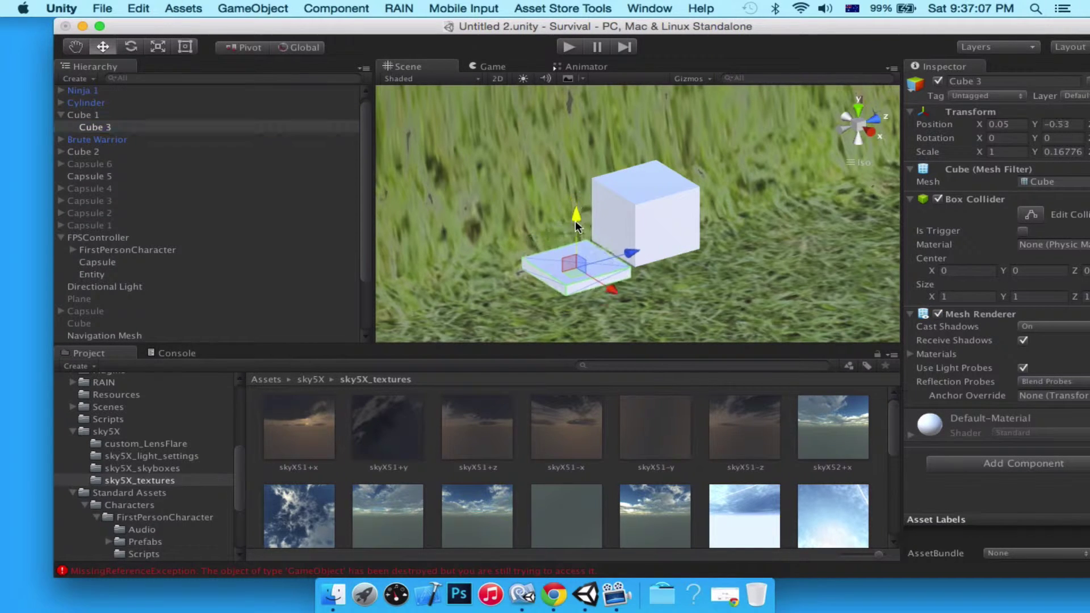
{"action": "left_click_drag", "start_coordinate": [630, 251], "coordinate": [698, 241]}
{"action": "mouse_move", "coordinate": [643, 199]}
{"action": "left_mouse_down"}
{"action": "mouse_move", "coordinate": [643, 211]}
{"action": "mouse_move", "coordinate": [639, 197]}
{"action": "left_mouse_up"}
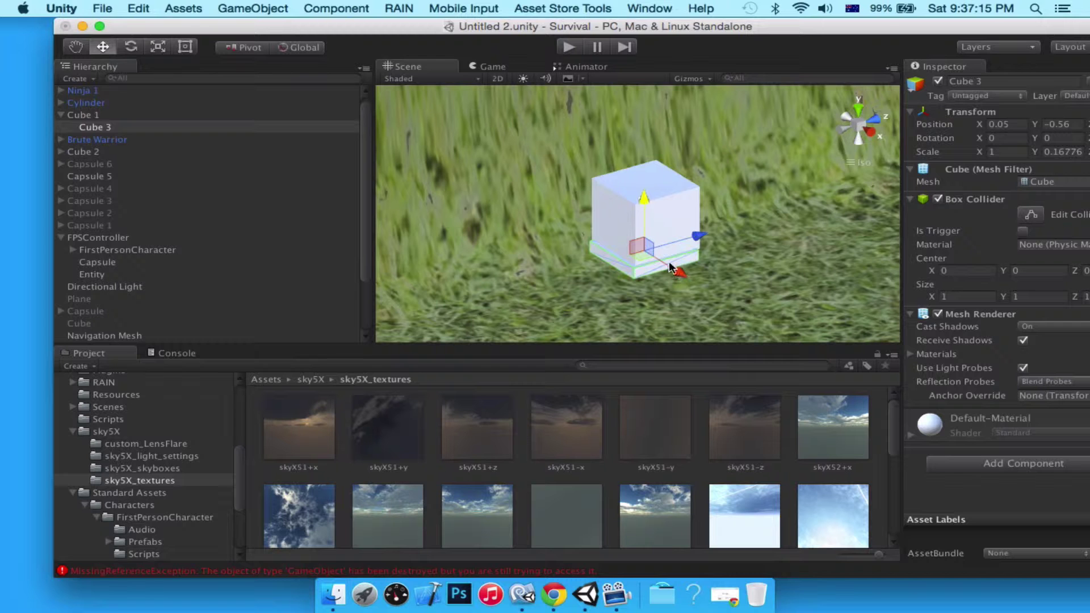
Step: Widen the Cube 3 slab along X and Z into a platform and lower it to about Y -0.58
{"action": "left_click_drag", "start_coordinate": [754, 300], "coordinate": [590, 176], "text": "alt"}
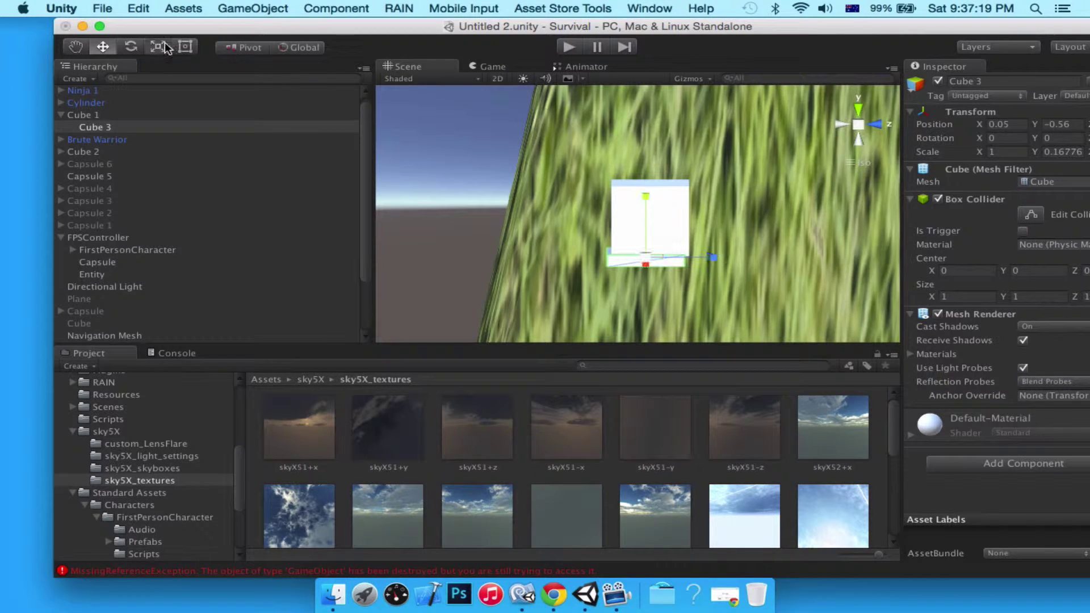
{"action": "left_click_drag", "start_coordinate": [685, 258], "coordinate": [833, 360], "text": "alt"}
{"action": "left_click_drag", "start_coordinate": [676, 267], "coordinate": [710, 276]}
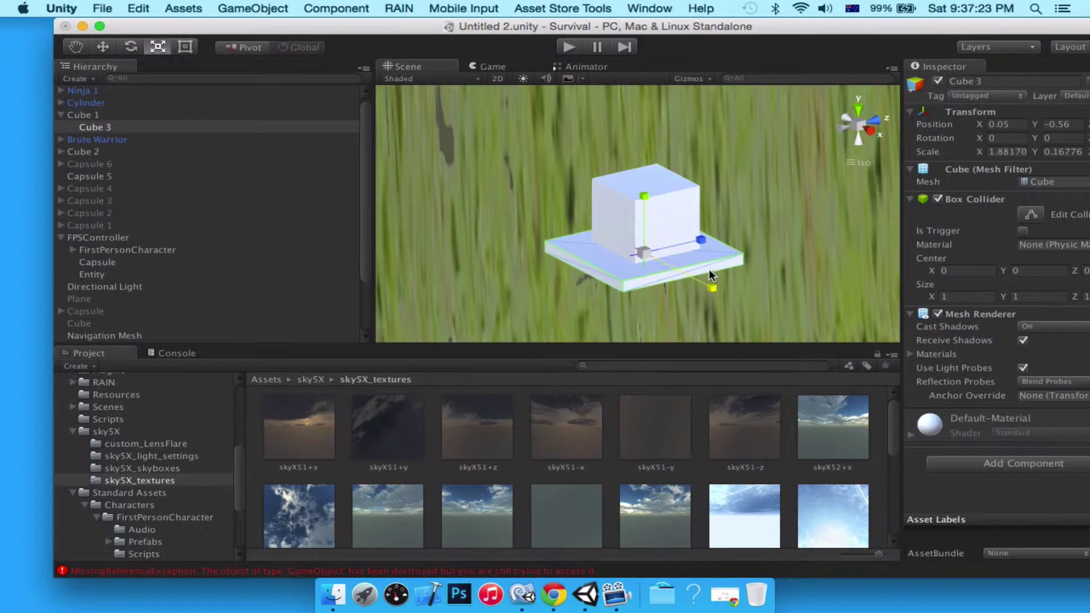
{"action": "left_click_drag", "start_coordinate": [708, 238], "coordinate": [716, 243]}
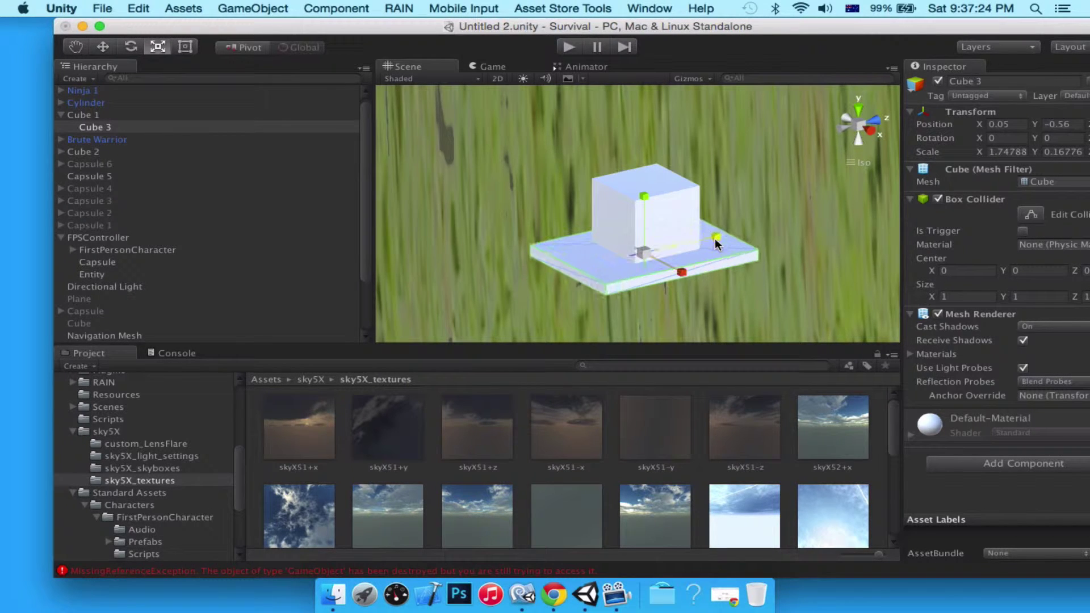
{"action": "left_click", "coordinate": [101, 45]}
{"action": "left_click_drag", "start_coordinate": [641, 197], "coordinate": [642, 199]}
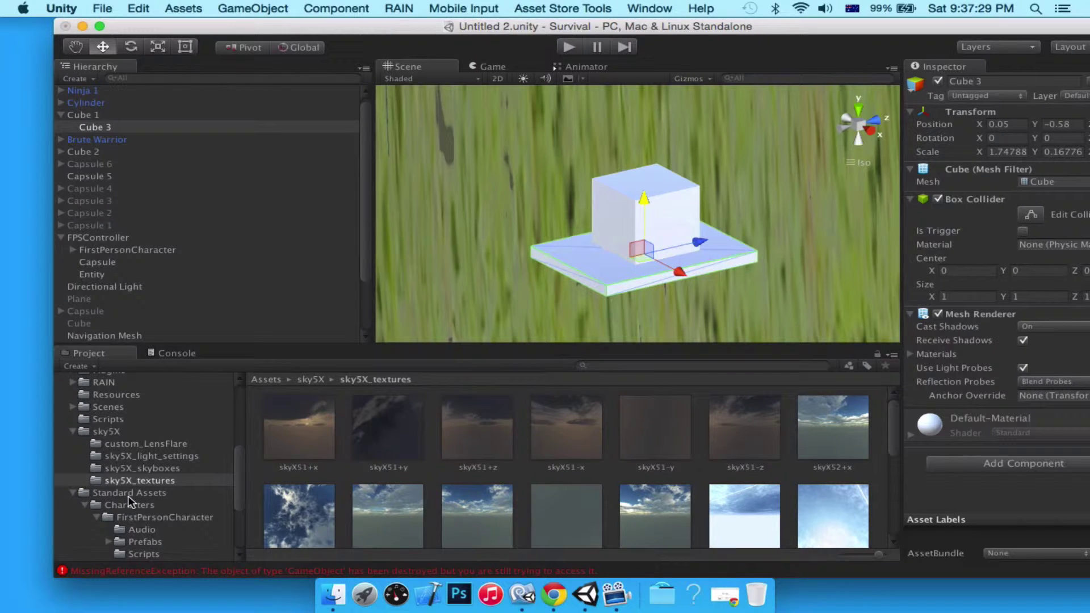
Step: Apply the orange-brown BrickSmallBrown texture from the Graphics folder to the Cube 3 platform
{"action": "scroll", "coordinate": [129, 501], "scroll_direction": "down", "scroll_amount": 5}
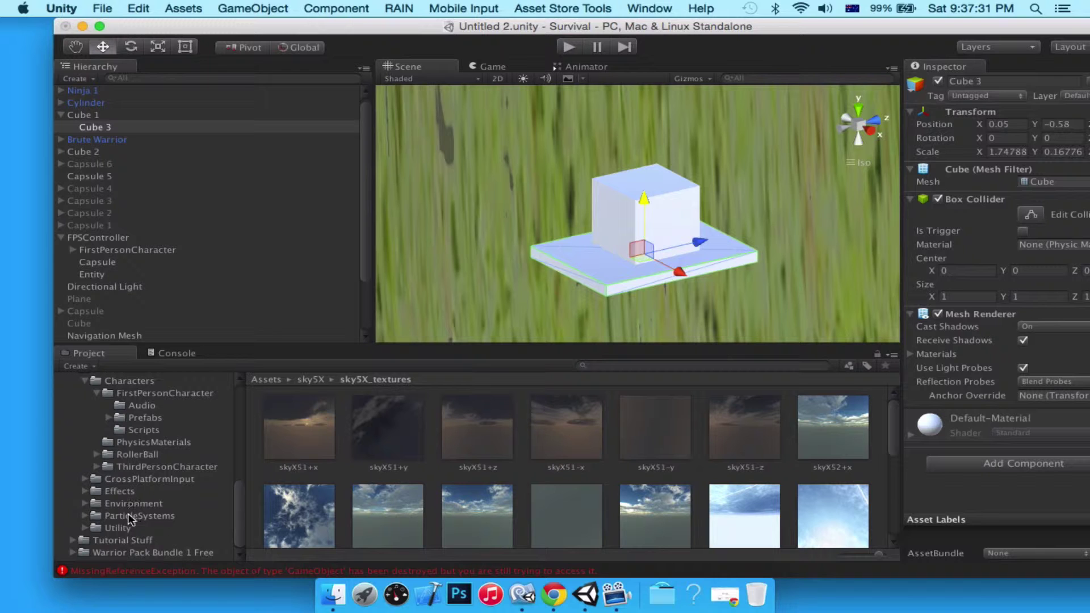
{"action": "scroll", "coordinate": [93, 541], "scroll_direction": "up", "scroll_amount": 10}
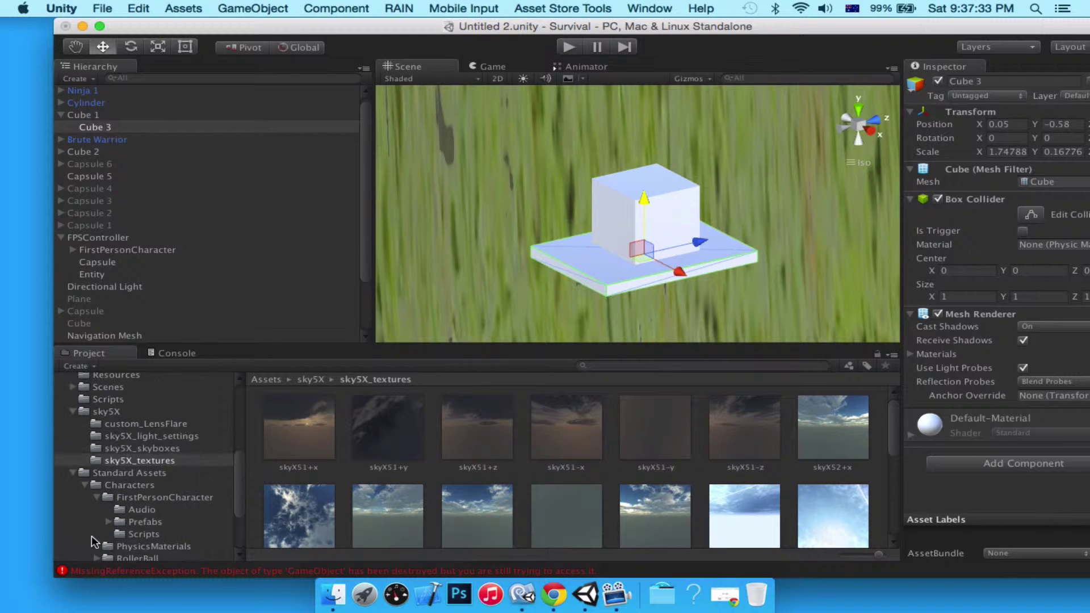
{"action": "scroll", "coordinate": [91, 536], "scroll_direction": "up", "scroll_amount": 4}
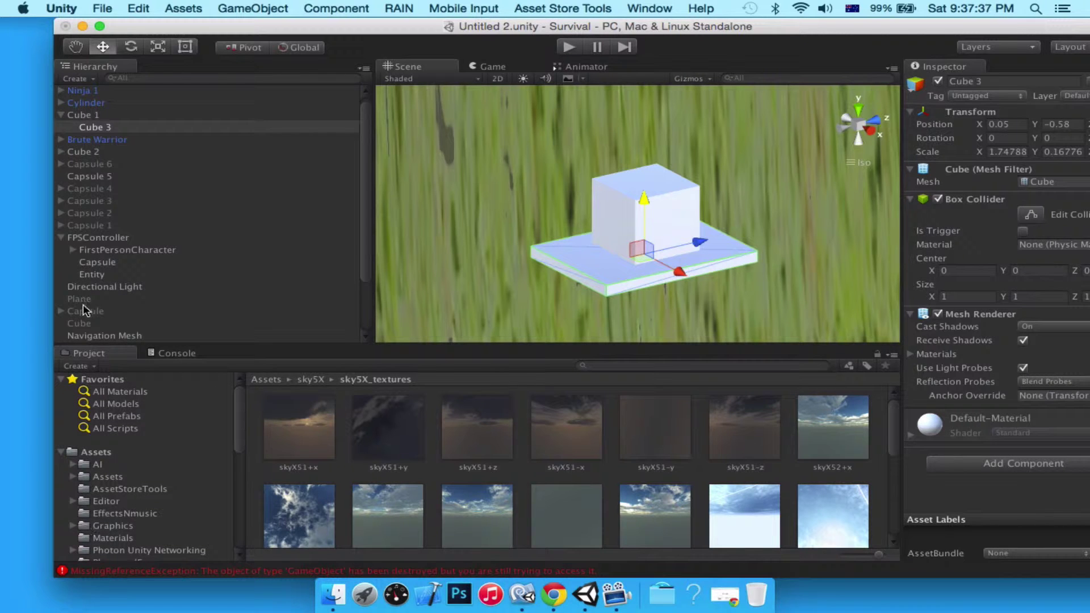
{"action": "left_click", "coordinate": [97, 525]}
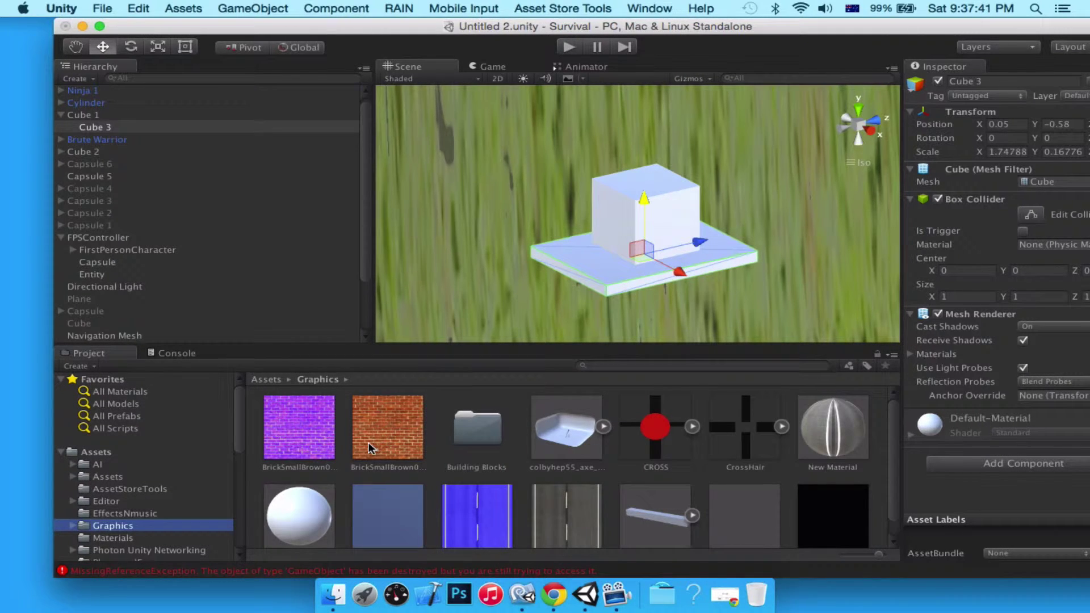
{"action": "scroll", "coordinate": [368, 442], "scroll_direction": "down", "scroll_amount": 1}
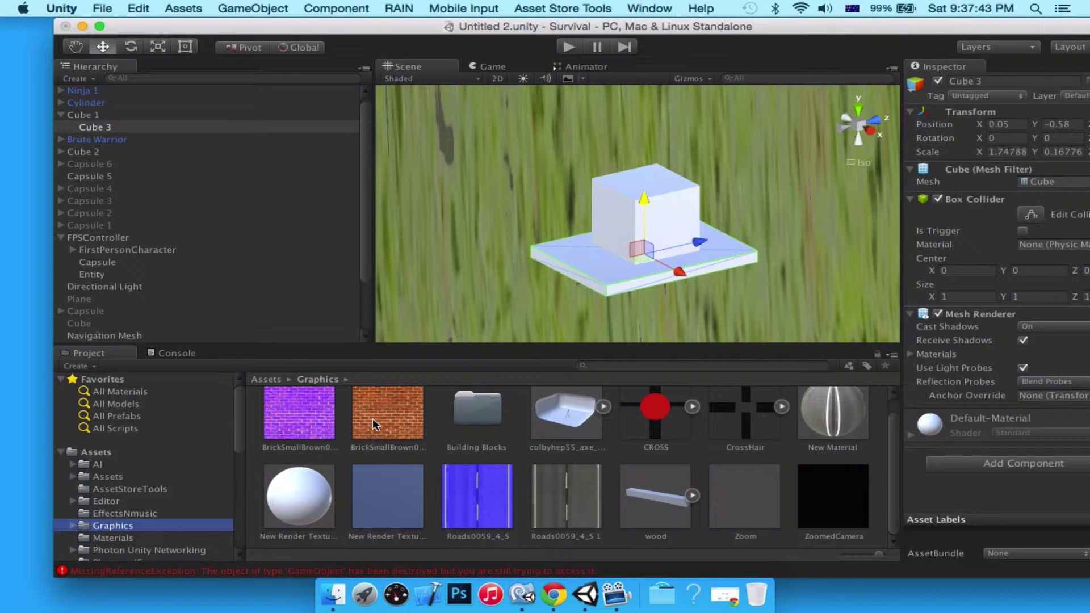
{"action": "scroll", "coordinate": [368, 417], "scroll_direction": "up", "scroll_amount": 1}
{"action": "left_click_drag", "start_coordinate": [372, 422], "coordinate": [707, 244]}
Step: Disable the Box Collider and Mesh Renderer on Cube 1 so only the brick platform stays visible
{"action": "left_click_drag", "start_coordinate": [617, 259], "coordinate": [579, 272]}
{"action": "left_click", "coordinate": [602, 198]}
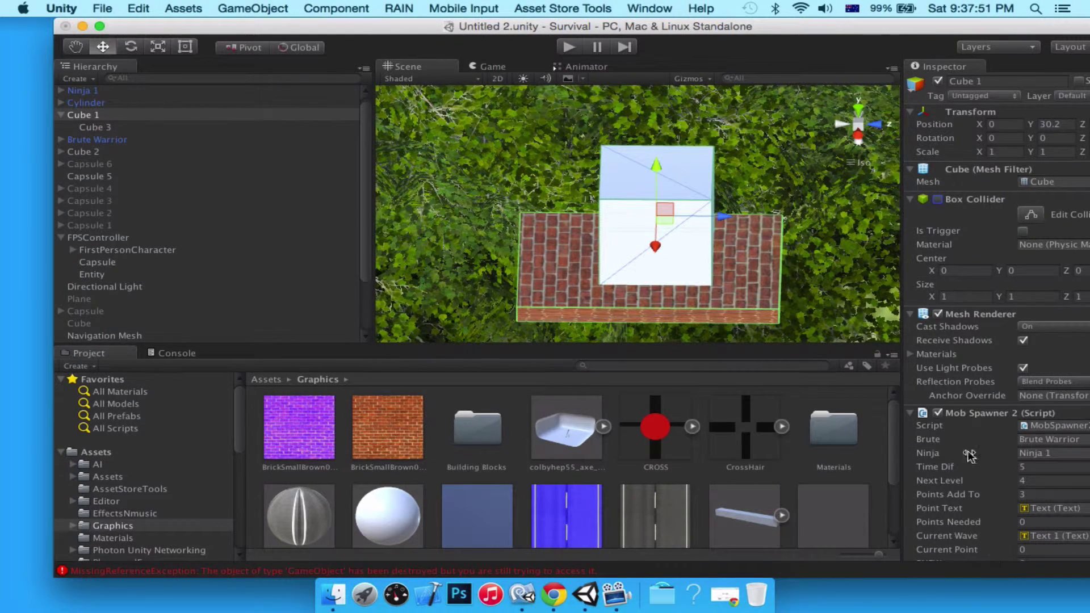
{"action": "left_click", "coordinate": [937, 314]}
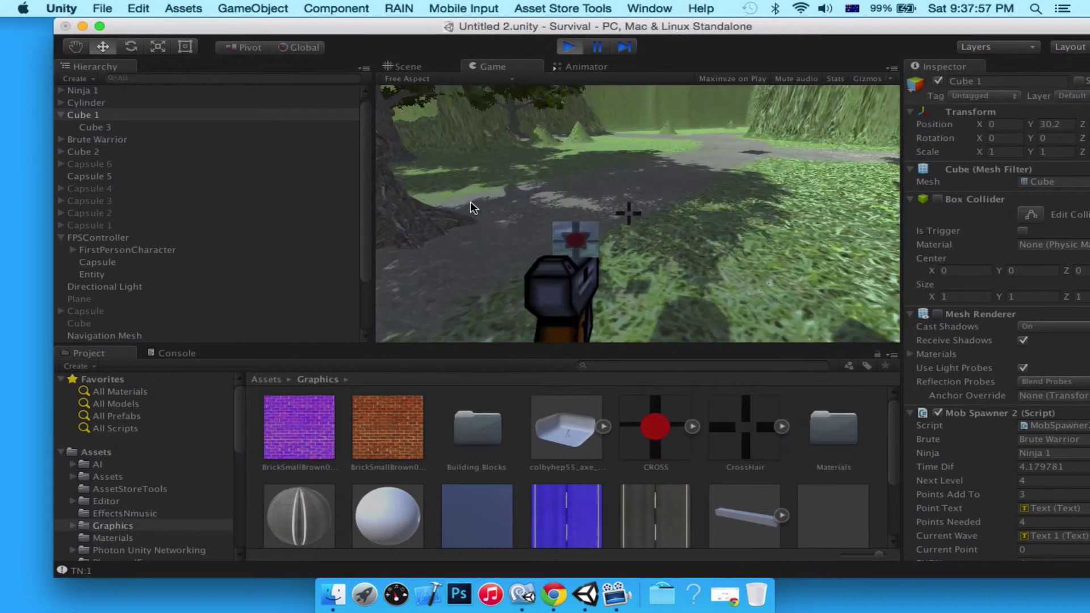
Step: Run the game, check in the Scene view where the mobs spawn around the brick platform, and stop it
{"action": "left_click", "coordinate": [432, 67]}
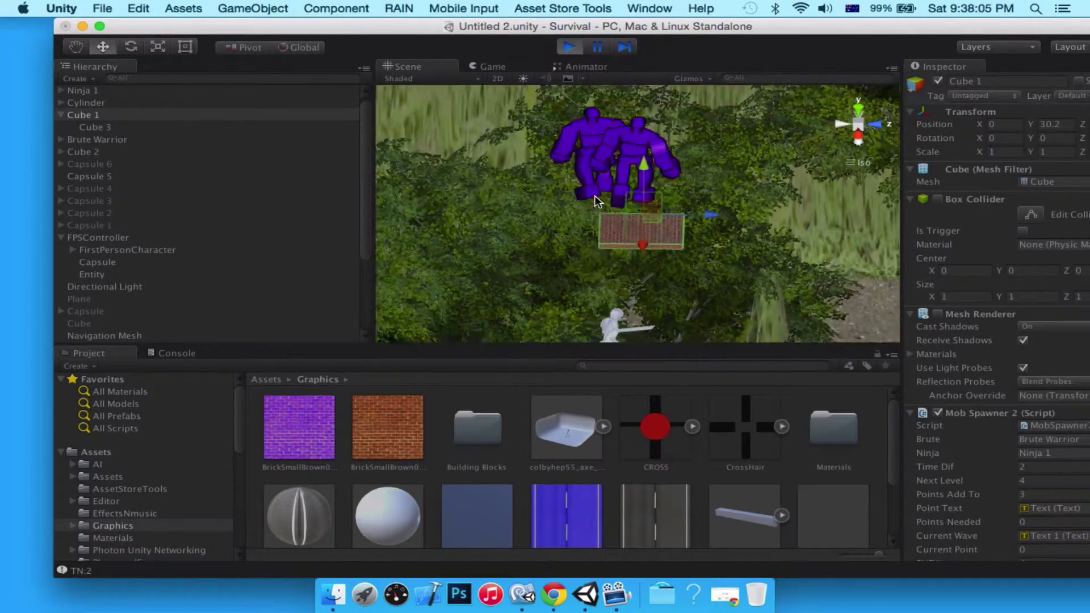
{"action": "scroll", "coordinate": [595, 196], "scroll_direction": "down", "scroll_amount": 10}
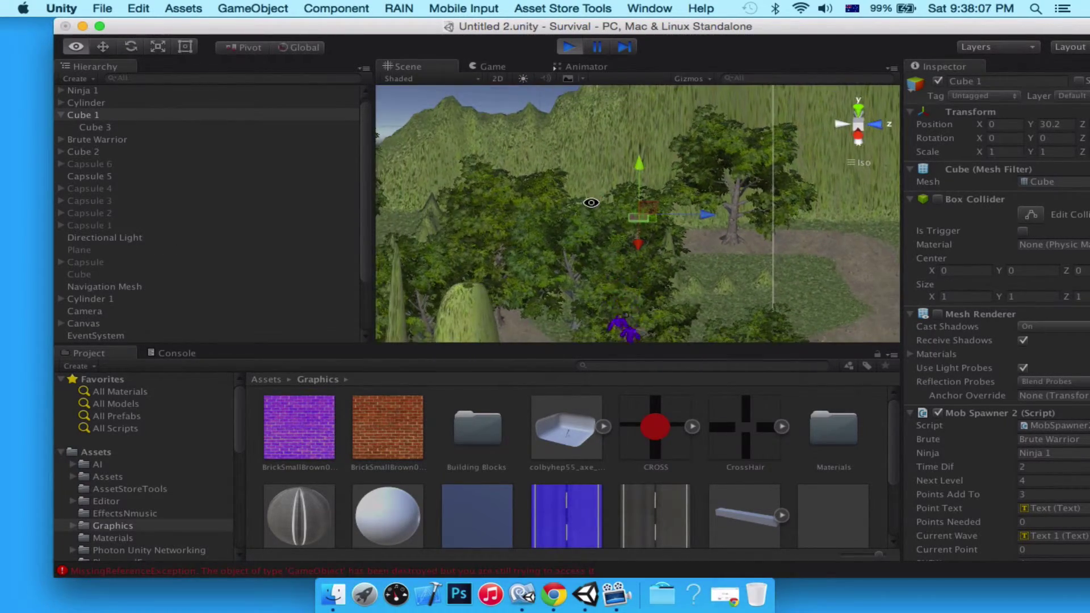
{"action": "right_click_drag", "start_coordinate": [593, 199], "coordinate": [567, 23]}
{"action": "left_click_drag", "start_coordinate": [568, 28], "coordinate": [671, 302], "text": "alt"}
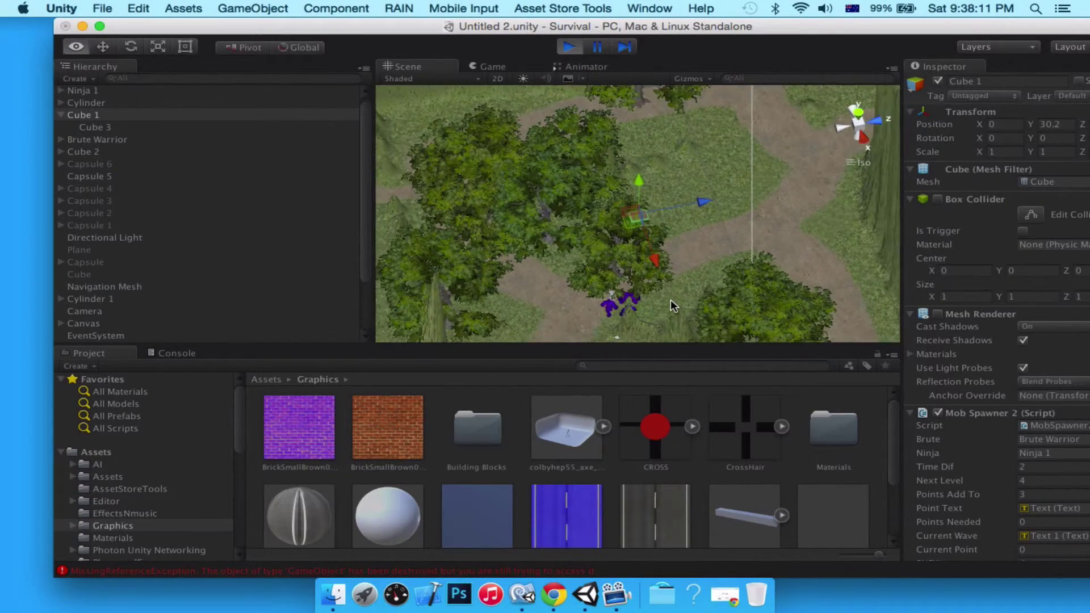
{"action": "left_click", "coordinate": [570, 47]}
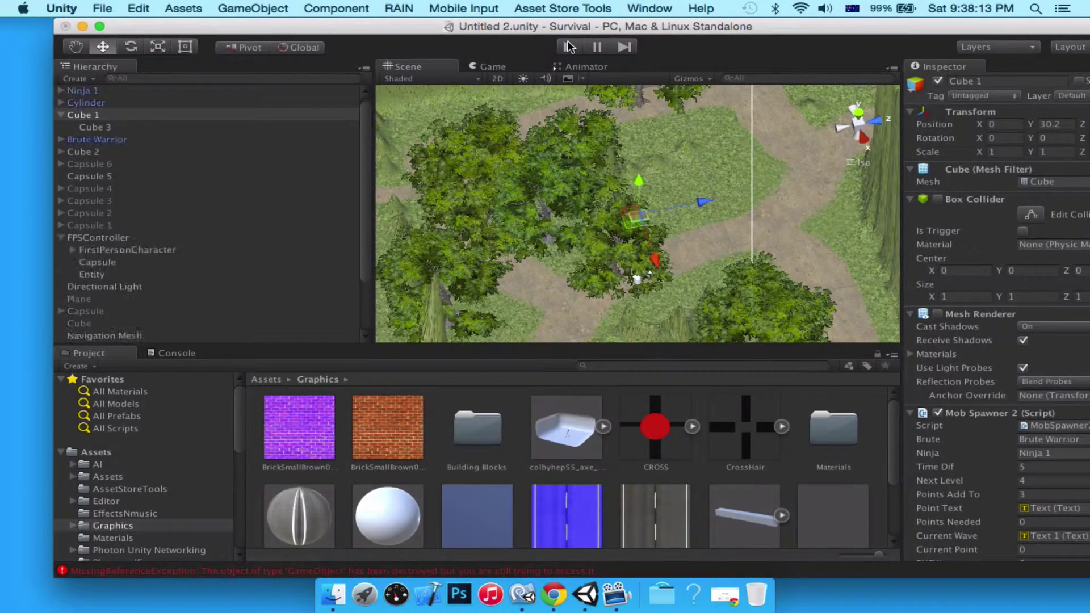
Step: Inspect the platform's location among the trees and play-test the game by shooting at the spawned brutes
{"action": "scroll", "coordinate": [656, 172], "scroll_direction": "down", "scroll_amount": 10}
{"action": "scroll", "coordinate": [656, 173], "scroll_direction": "up", "scroll_amount": 15}
{"action": "scroll", "coordinate": [656, 173], "scroll_direction": "down", "scroll_amount": 8, "text": "alt"}
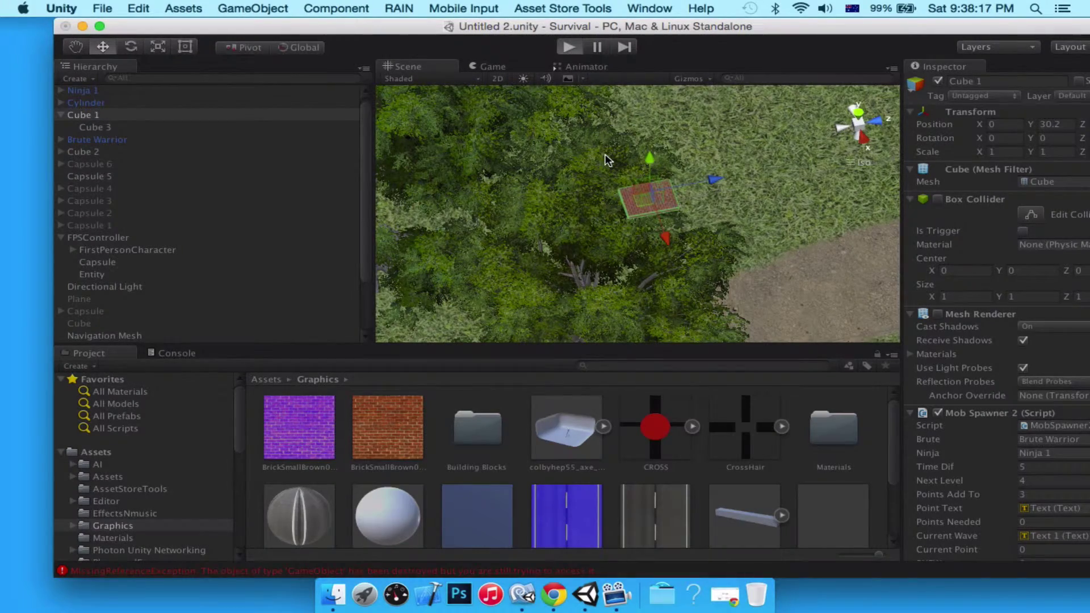
{"action": "left_click", "coordinate": [605, 145]}
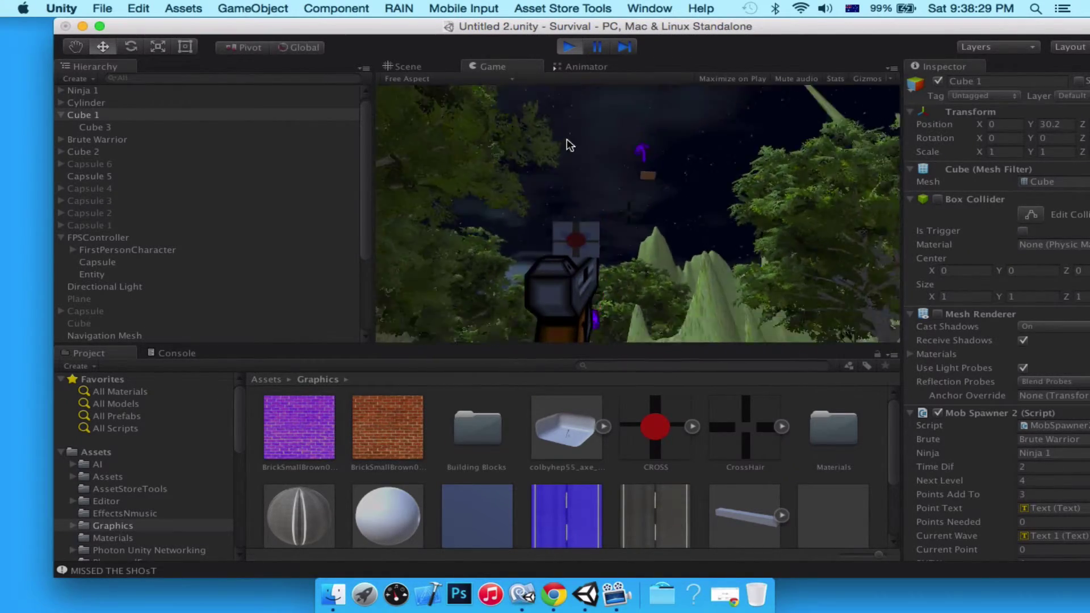
{"action": "left_click", "coordinate": [543, 170]}
{"action": "left_click", "coordinate": [537, 168]}
{"action": "left_click", "coordinate": [529, 165]}
{"action": "left_click", "coordinate": [527, 164]}
{"action": "left_click", "coordinate": [527, 164]}
{"action": "left_click", "coordinate": [527, 164]}
{"action": "left_click", "coordinate": [527, 164]}
{"action": "left_click", "coordinate": [531, 143]}
{"action": "left_click", "coordinate": [534, 137]}
{"action": "left_click", "coordinate": [535, 133]}
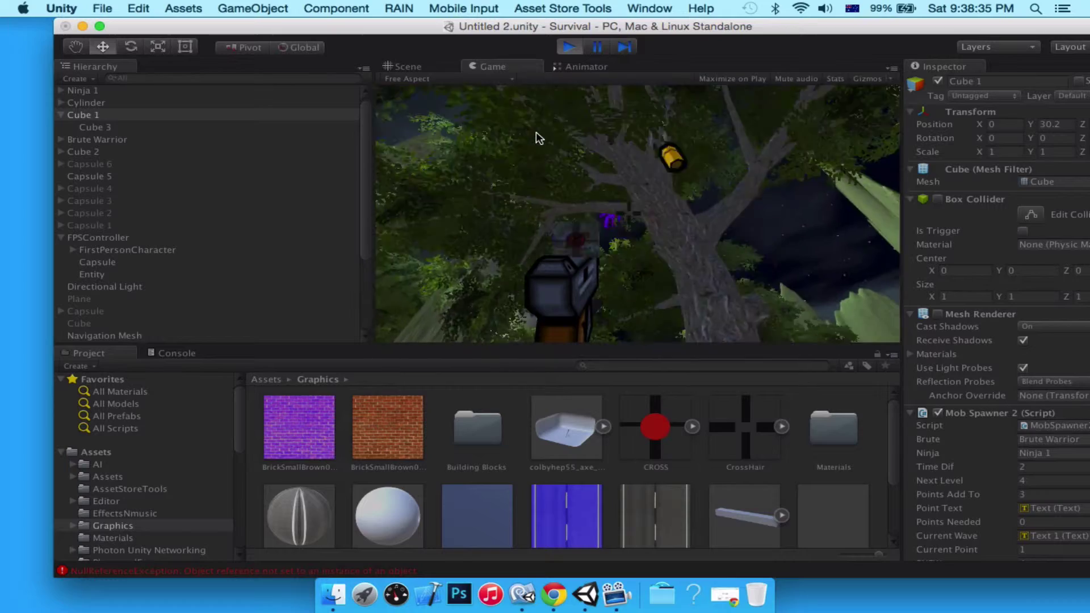
{"action": "left_click", "coordinate": [541, 135]}
{"action": "left_click", "coordinate": [545, 137]}
{"action": "left_click", "coordinate": [548, 137]}
{"action": "left_click", "coordinate": [549, 146]}
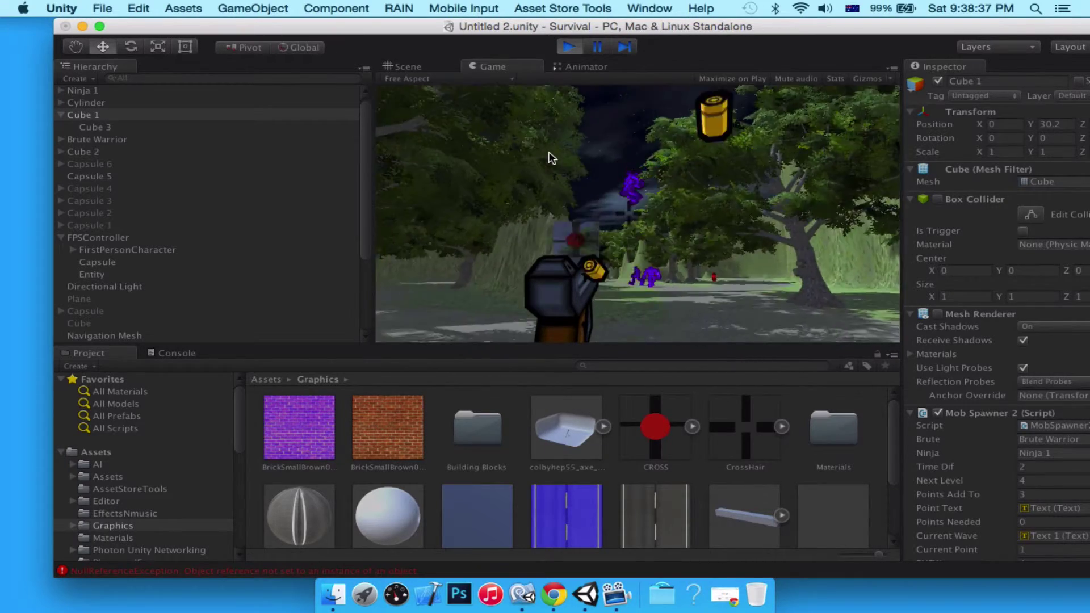
{"action": "left_click", "coordinate": [549, 154]}
{"action": "left_click", "coordinate": [553, 164]}
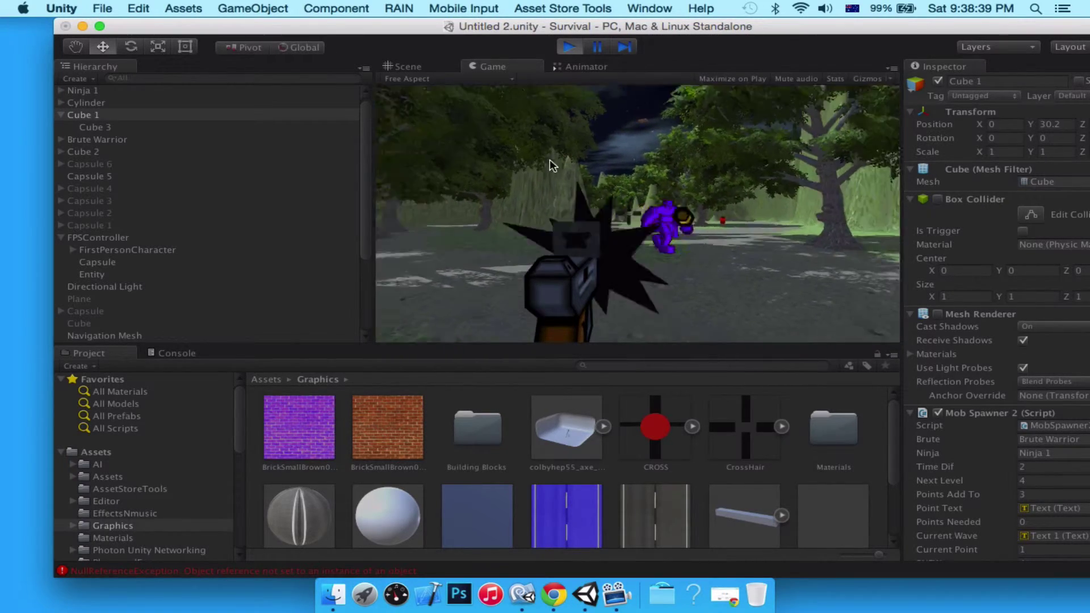
{"action": "left_click", "coordinate": [565, 163]}
{"action": "left_click", "coordinate": [567, 164]}
{"action": "left_click", "coordinate": [570, 165]}
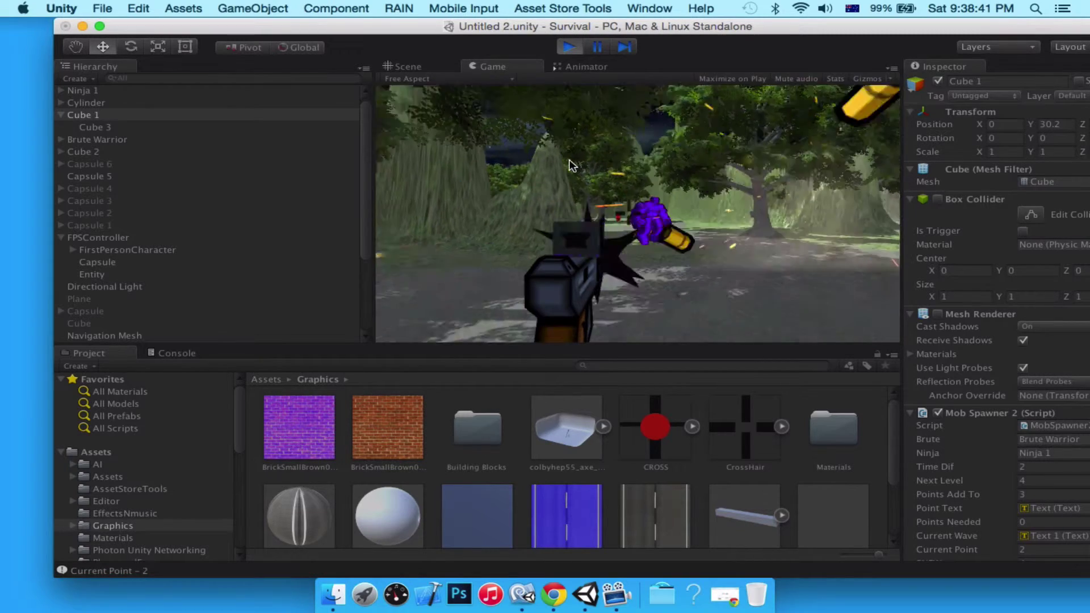
{"action": "left_click", "coordinate": [574, 165]}
{"action": "left_click", "coordinate": [568, 165]}
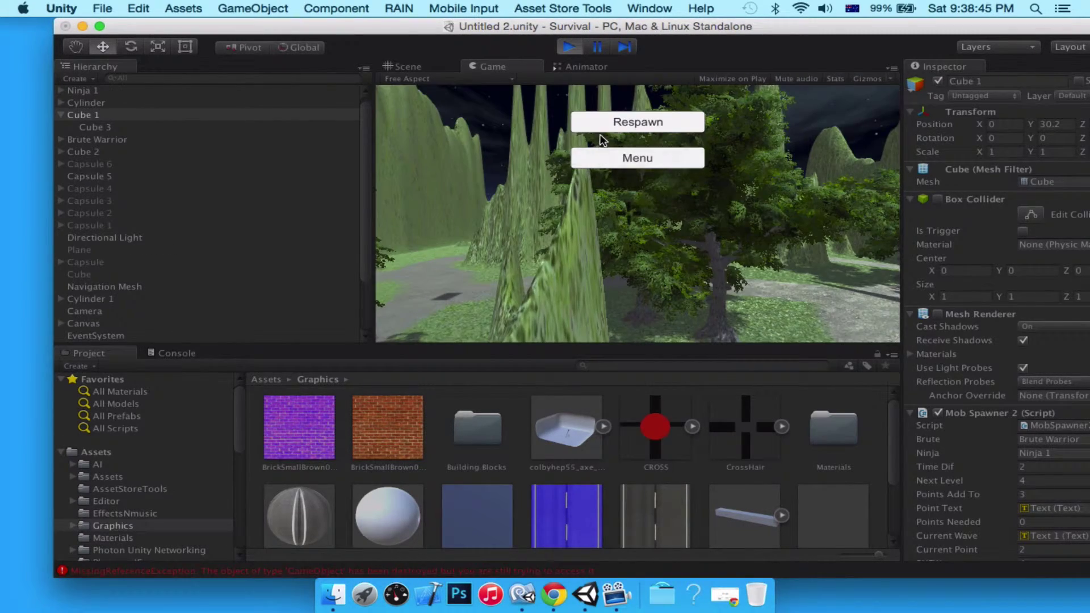
Step: Respawn in the running game, walk across the terrain shooting at the approaching purple brutes, and stop play mode
{"action": "left_click", "coordinate": [599, 126]}
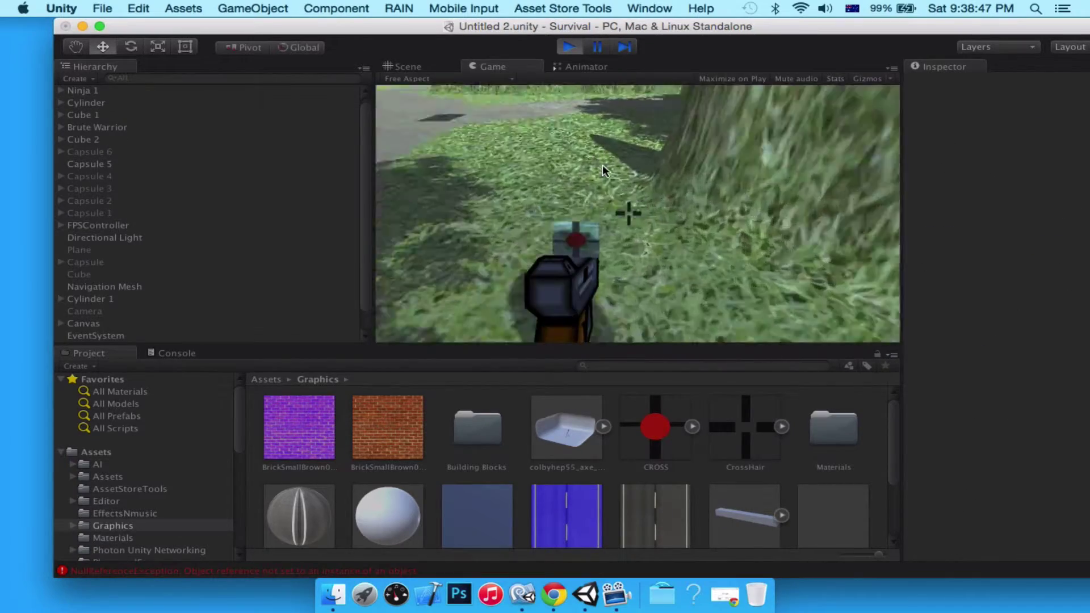
{"action": "key", "text": "w"}
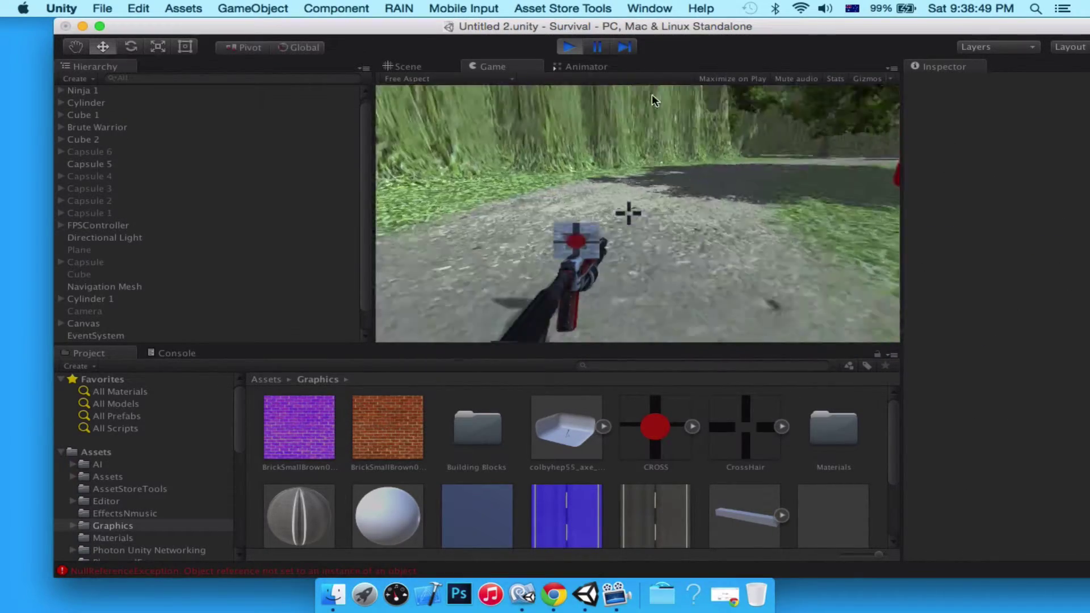
{"action": "key", "text": "w"}
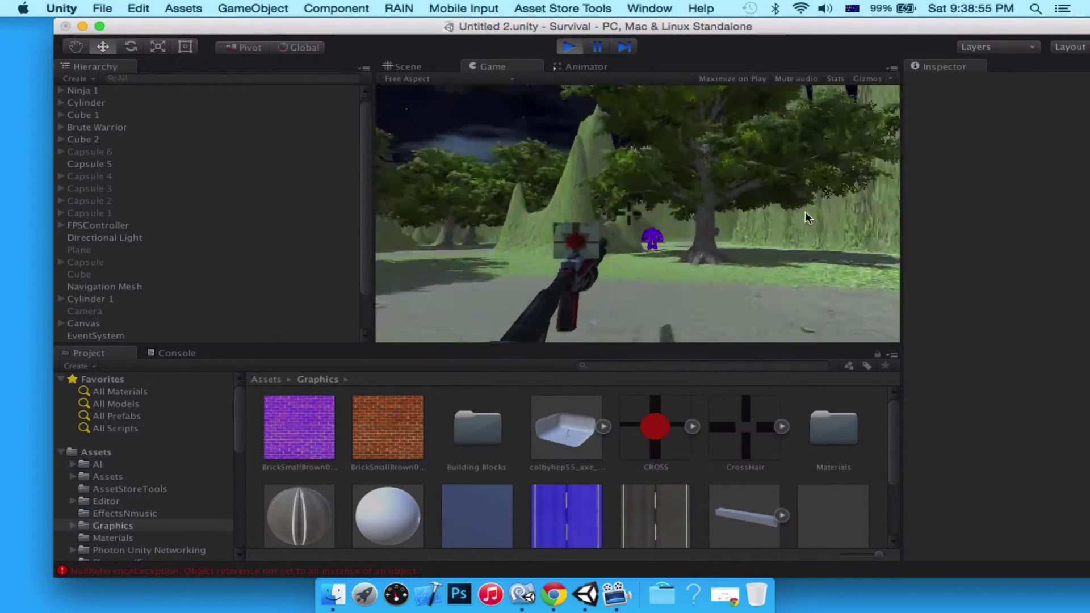
{"action": "key", "text": "w"}
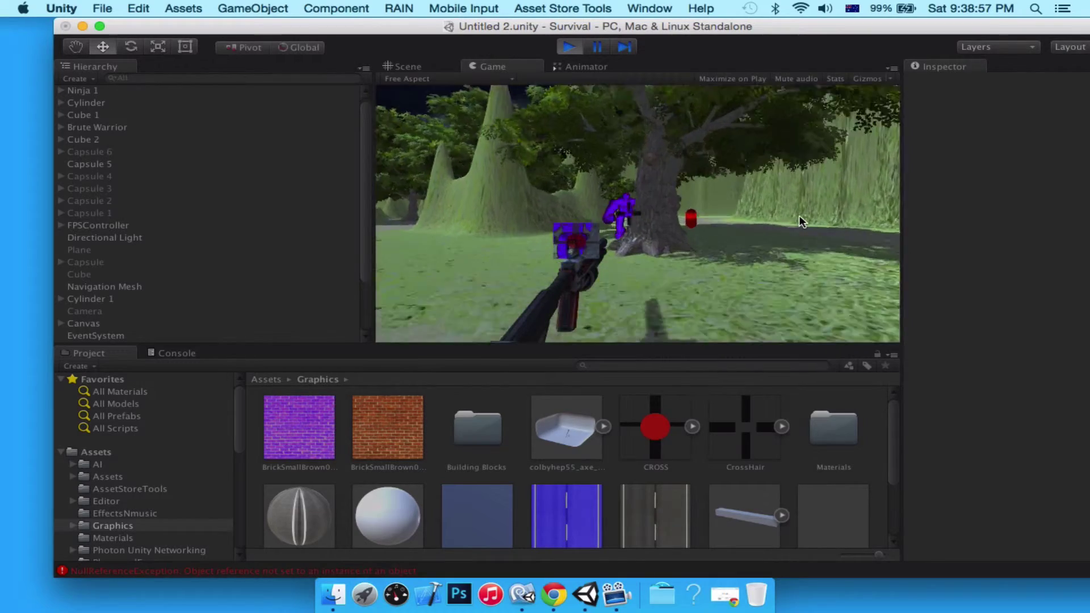
{"action": "key", "text": "w"}
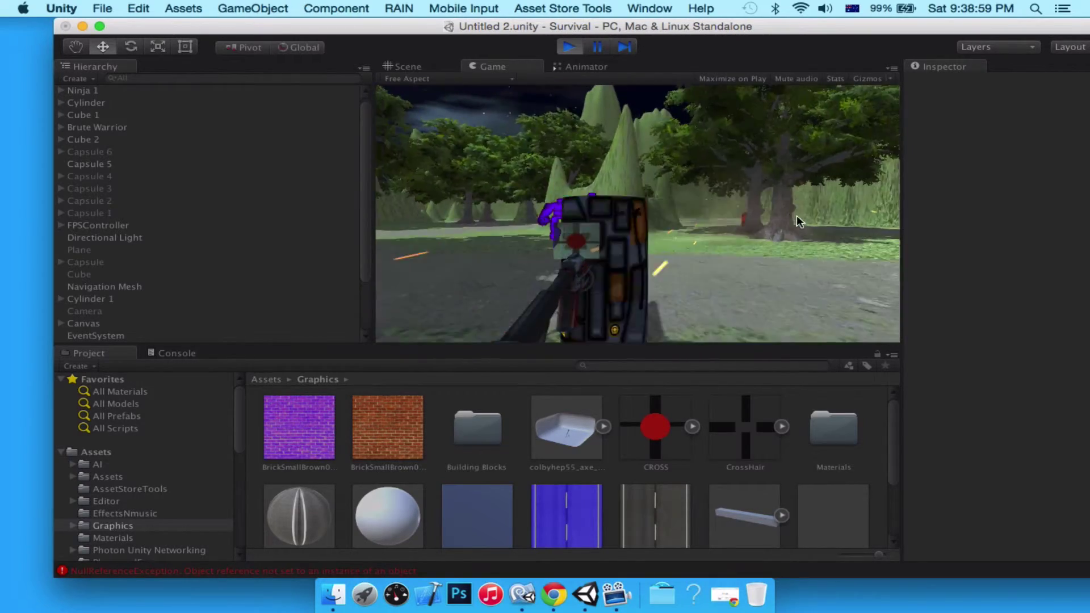
{"action": "key", "text": "a"}
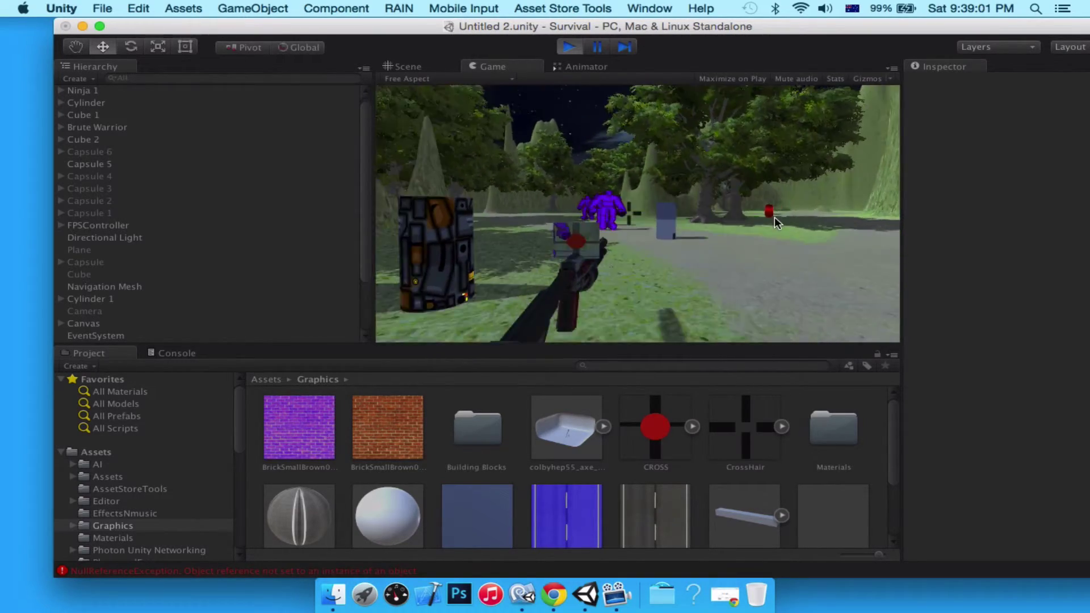
{"action": "left_click", "coordinate": [771, 216]}
{"action": "key", "text": "w"}
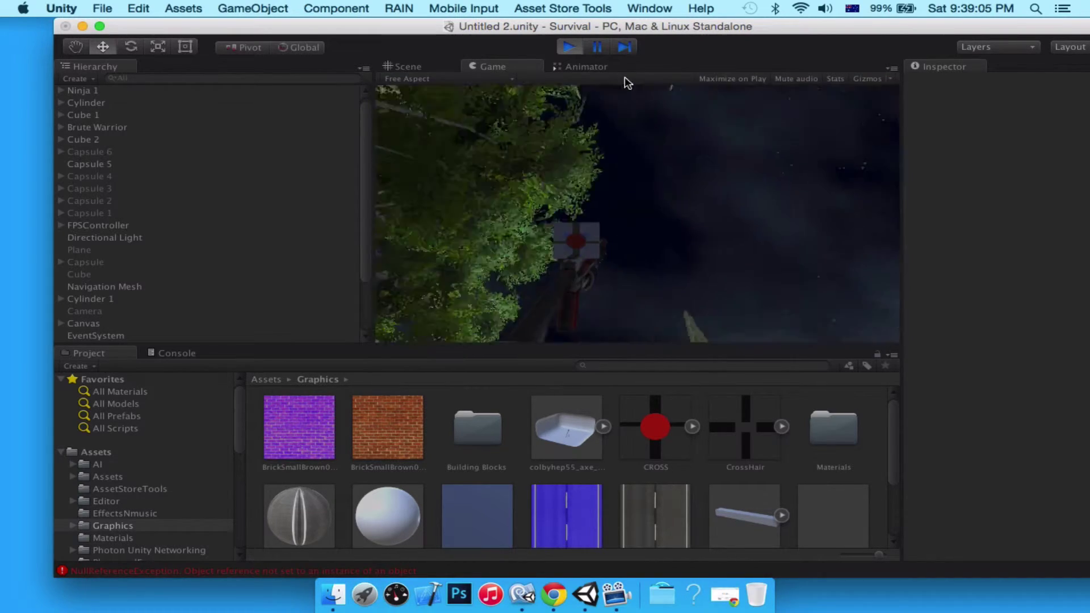
{"action": "left_click", "coordinate": [569, 48]}
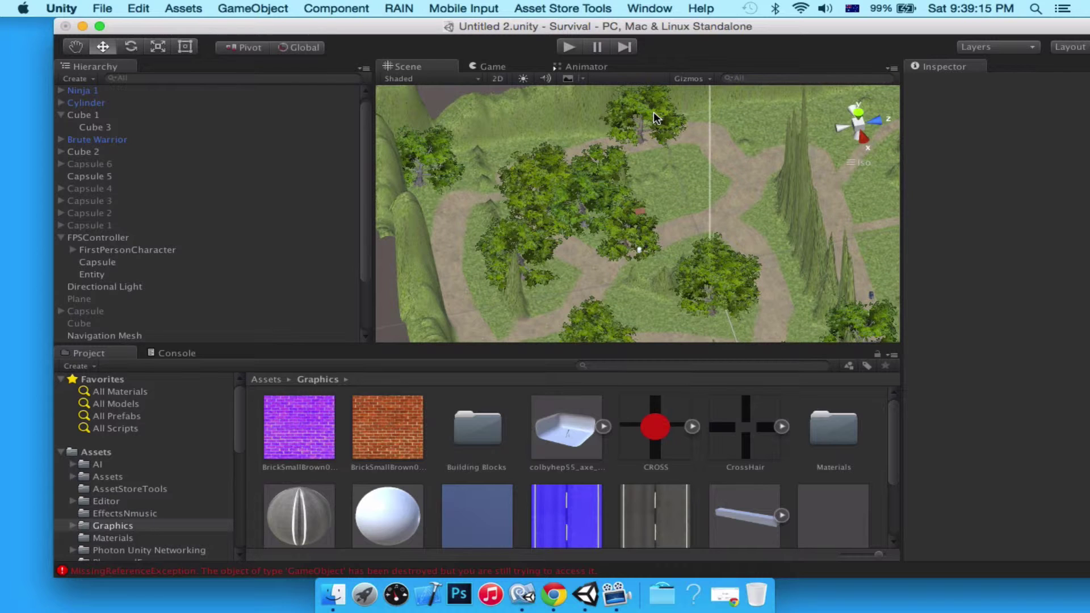
Step: Save the current scene and the Survival project
{"action": "scroll", "coordinate": [752, 471], "scroll_direction": "down", "scroll_amount": 3}
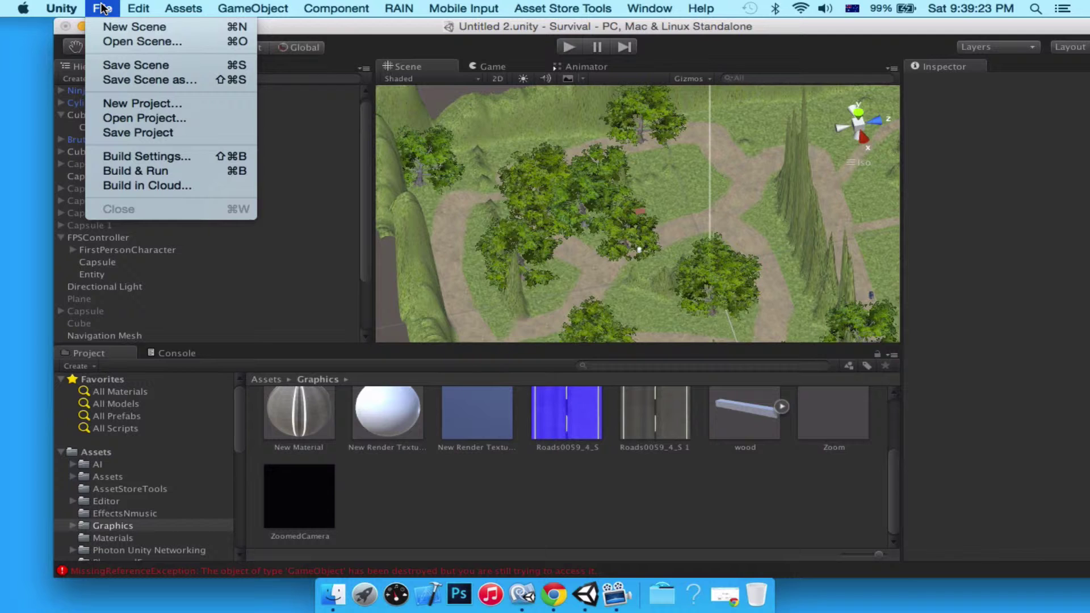
{"action": "mouse_move", "coordinate": [85, 5]}
{"action": "left_click", "coordinate": [136, 65]}
{"action": "left_click", "coordinate": [104, 8]}
{"action": "left_click", "coordinate": [205, 133]}
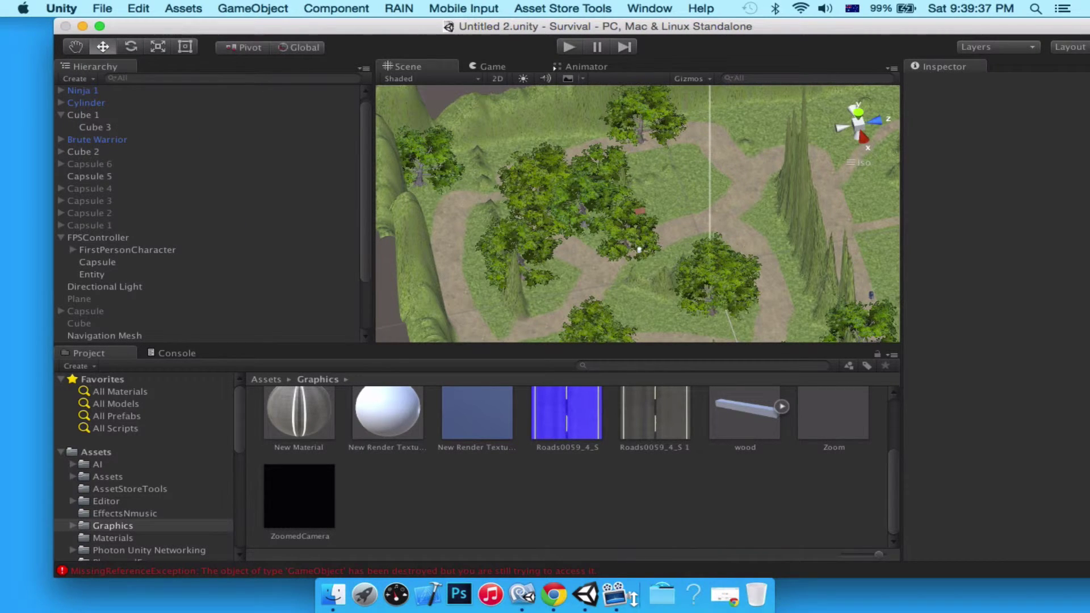
{"action": "left_click", "coordinate": [616, 594]}
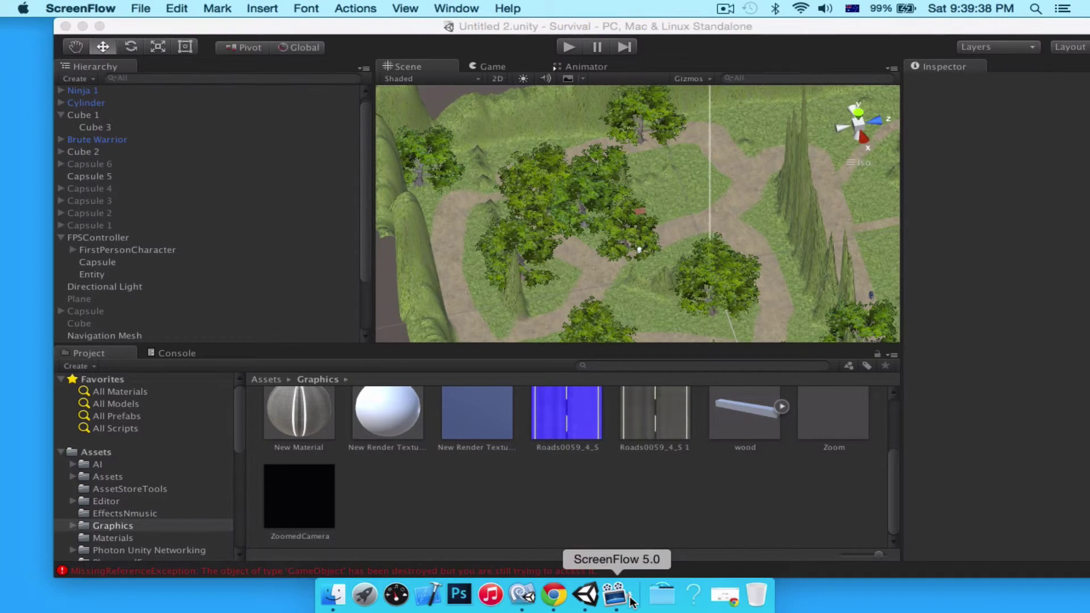
{"action": "left_click", "coordinate": [724, 7]}
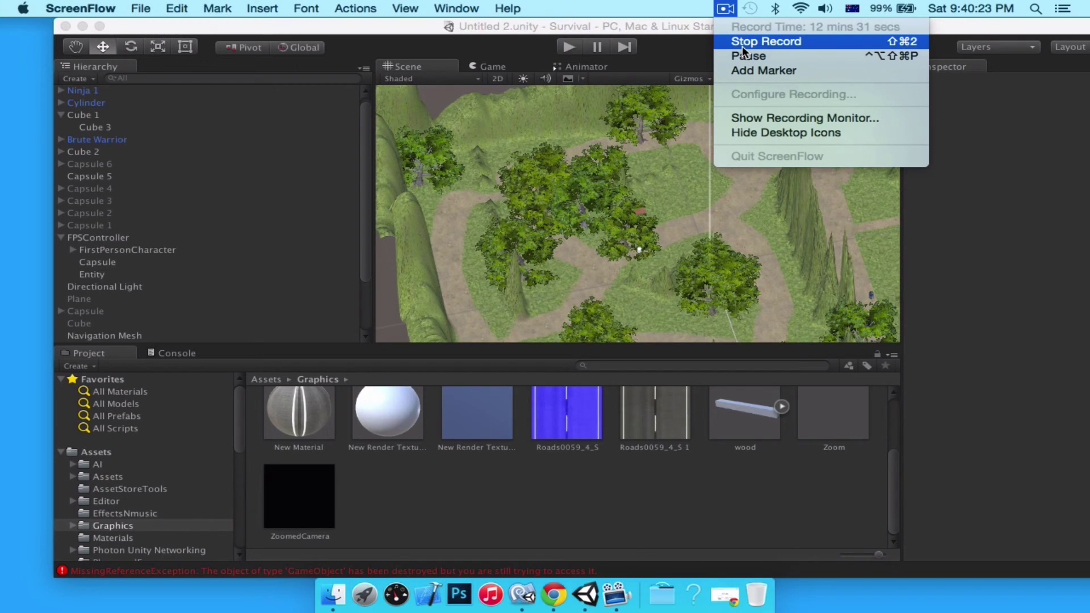
{"action": "left_click", "coordinate": [741, 46]}
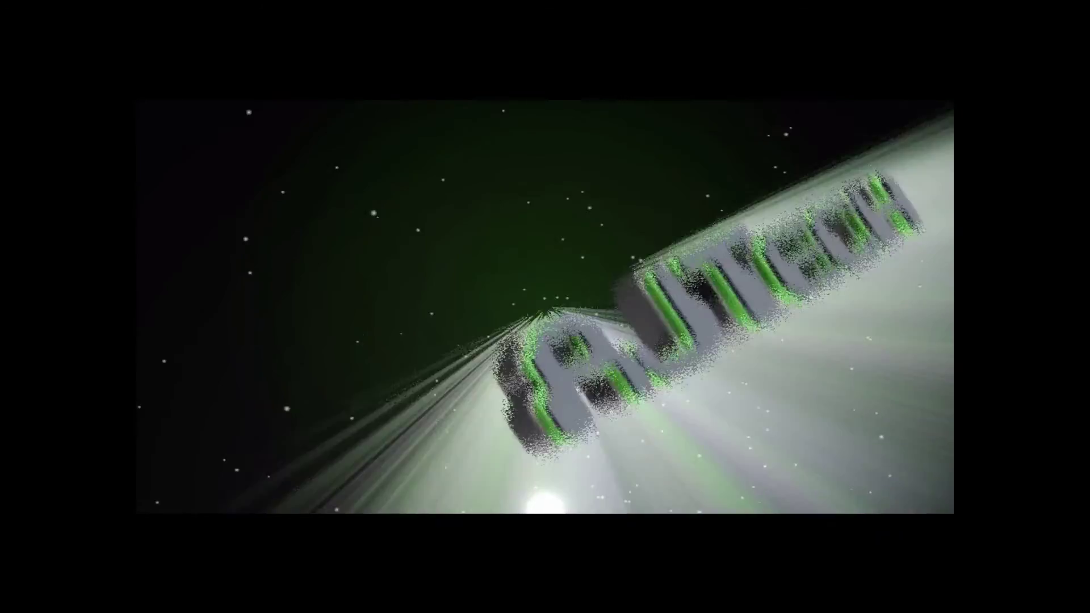